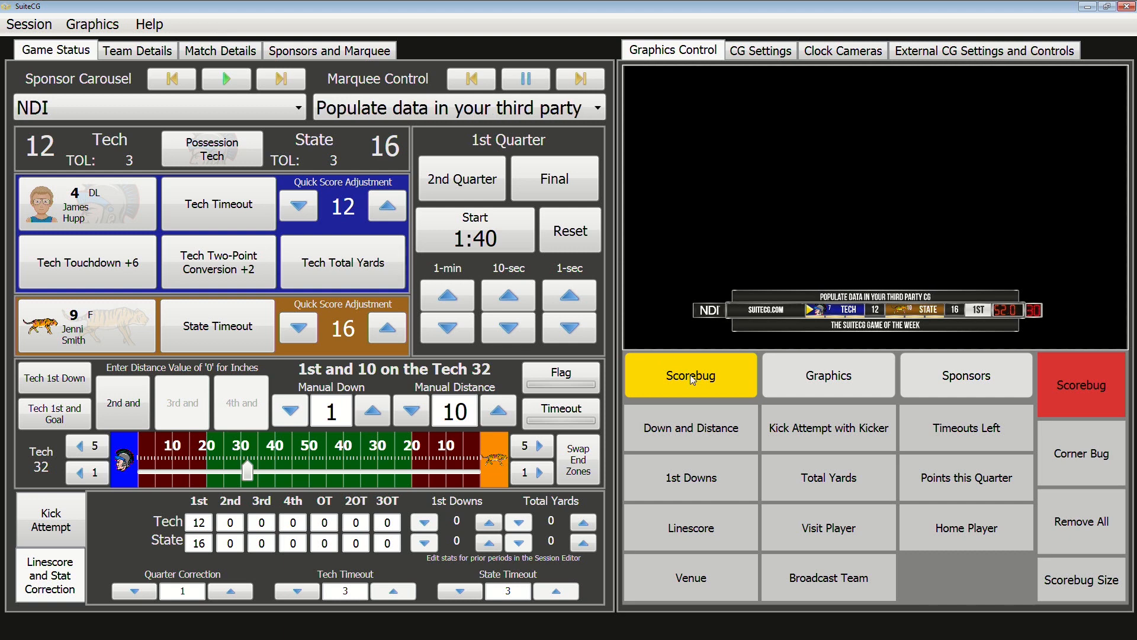
Step: Take the scorebug off the output and display the Matchup graphic
{"action": "left_click", "coordinate": [1078, 391]}
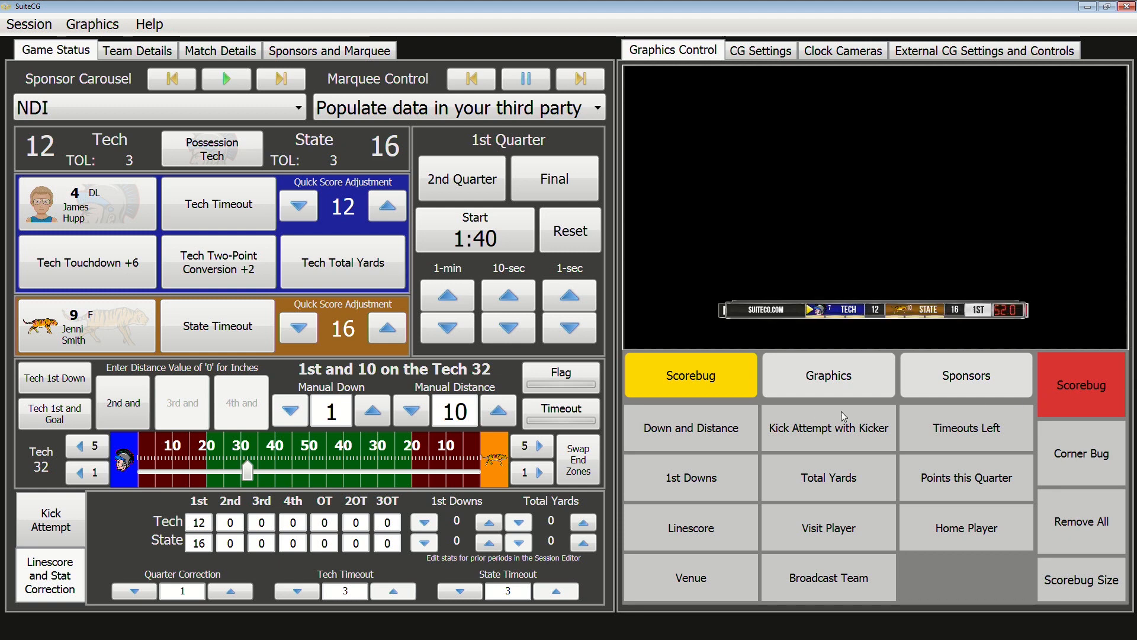
{"action": "left_click", "coordinate": [828, 384]}
{"action": "left_click", "coordinate": [698, 534]}
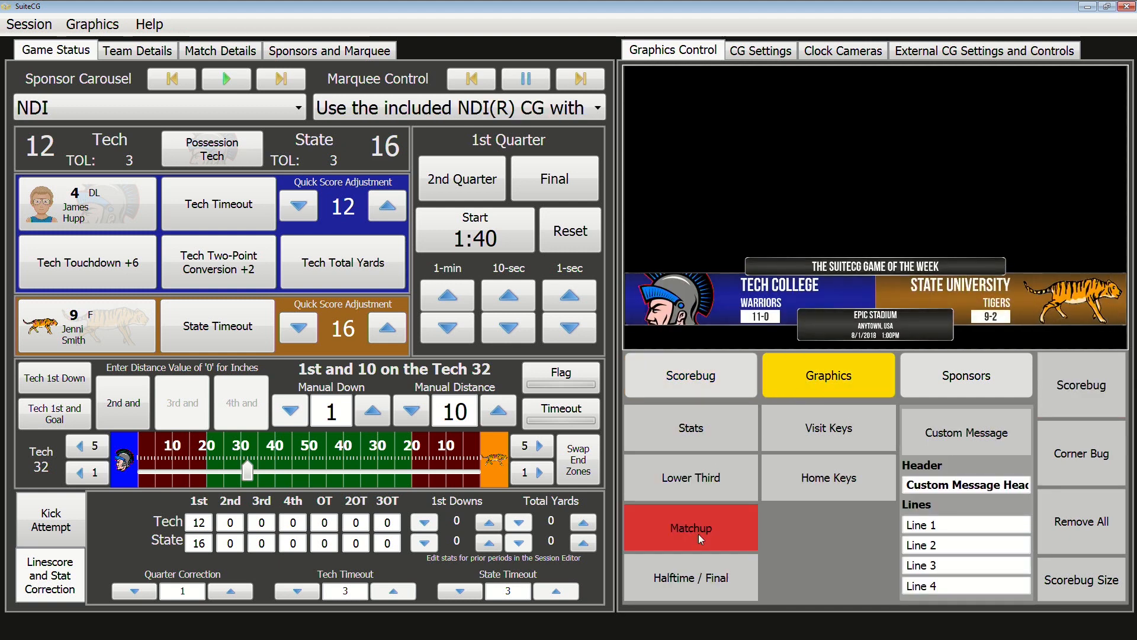
Step: Display the Sponsor graphic and return to the scorebug on the output
{"action": "left_click", "coordinate": [945, 385]}
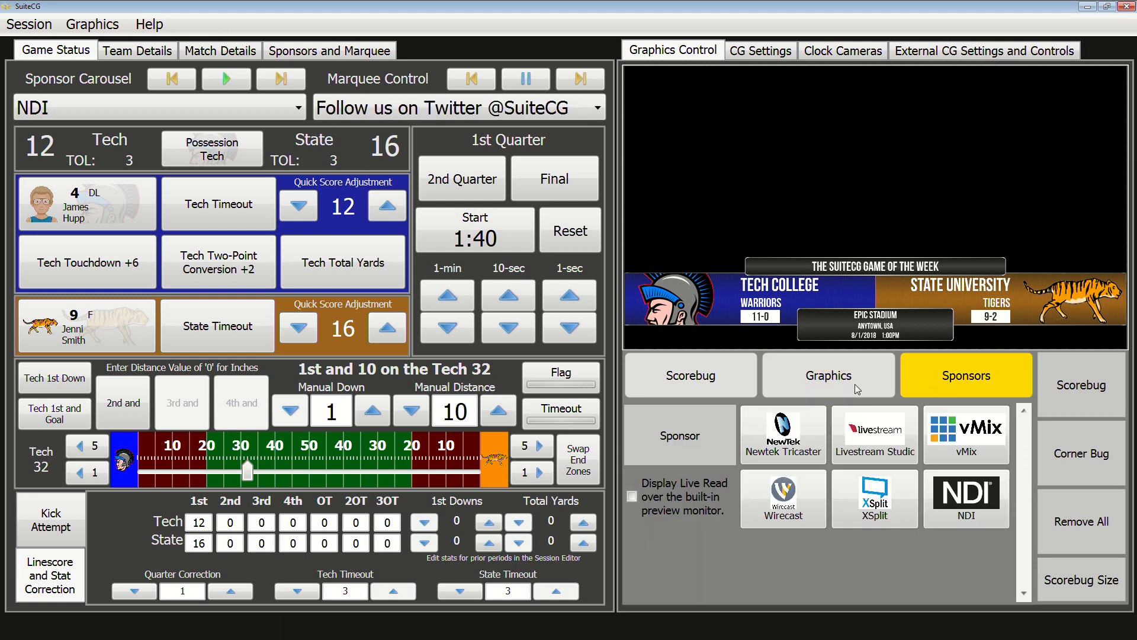
{"action": "left_click", "coordinate": [687, 437]}
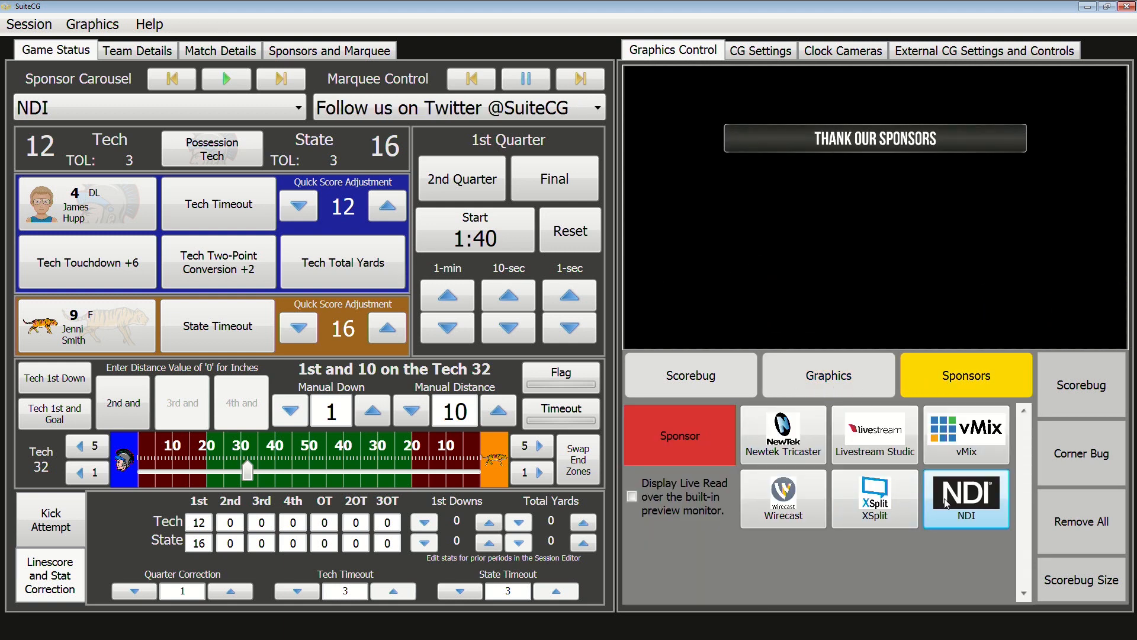
{"action": "left_click", "coordinate": [723, 379]}
{"action": "left_click", "coordinate": [1093, 389]}
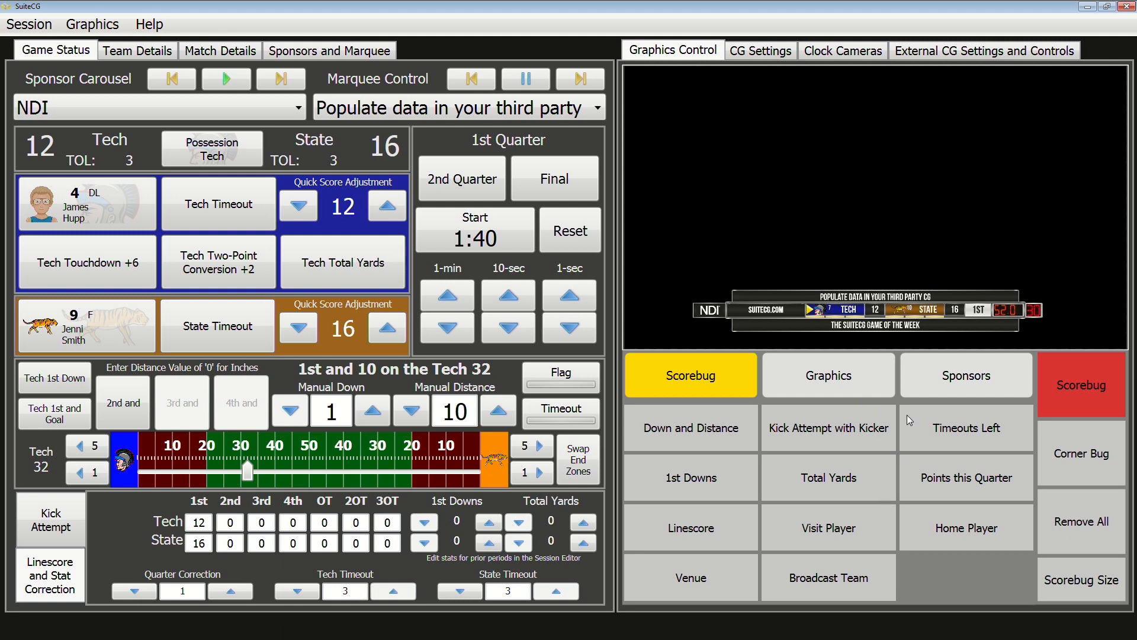
Step: Show the Down and Distance information on the scorebug, followed by the 1st Downs information
{"action": "left_click", "coordinate": [694, 430]}
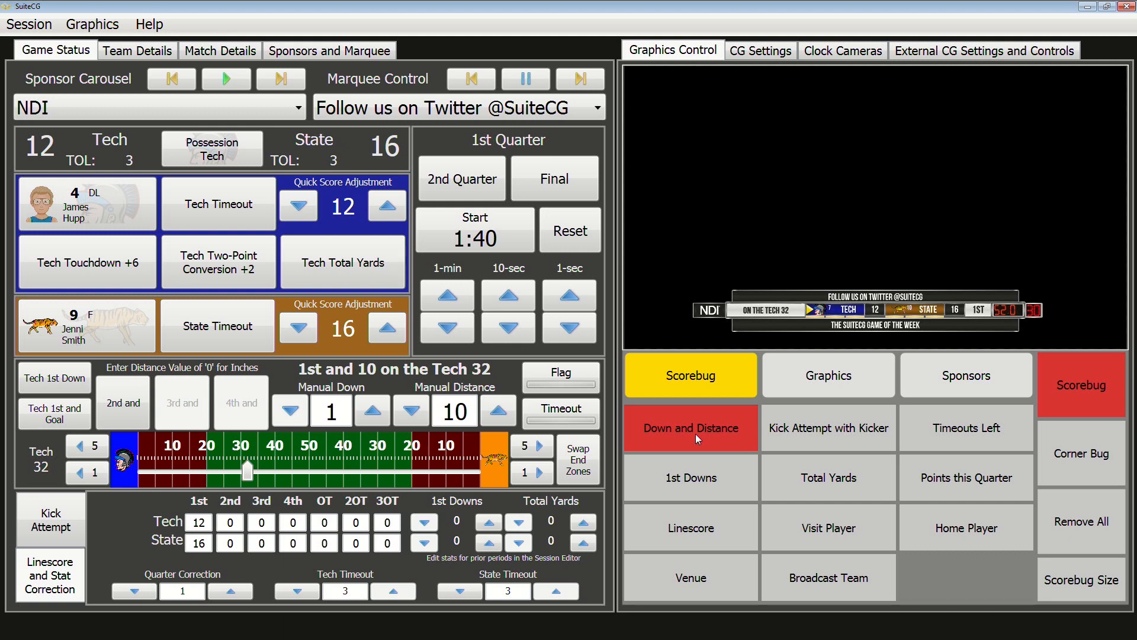
{"action": "left_click", "coordinate": [713, 479]}
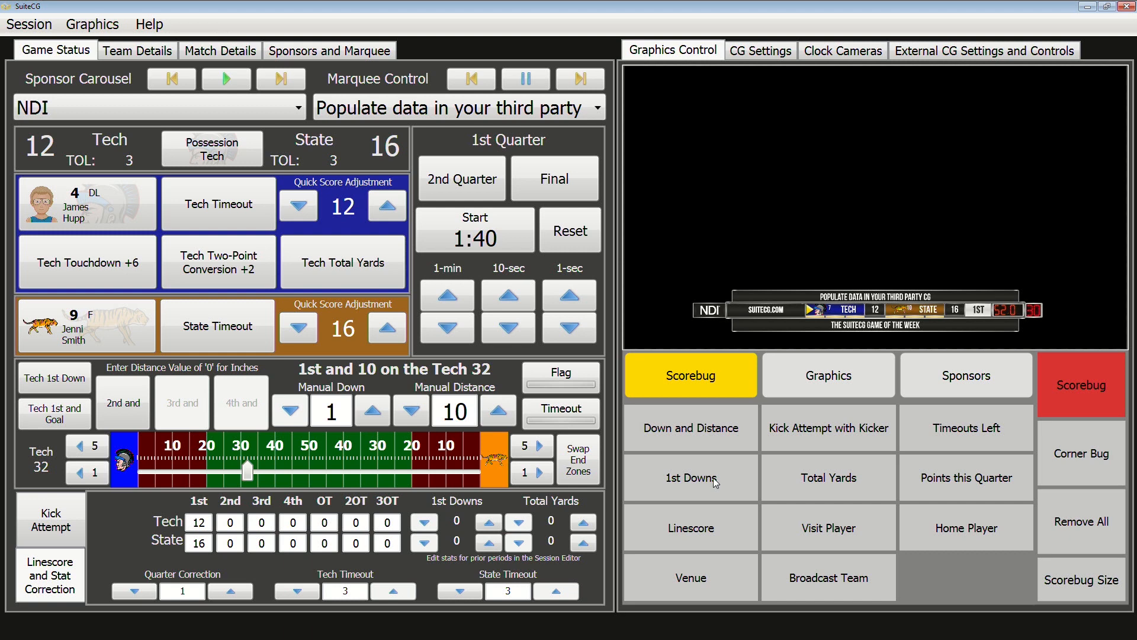
{"action": "left_click", "coordinate": [777, 521]}
Step: Review the scoreboard clock camera setup, the graphics controls and the external CG settings
{"action": "left_click", "coordinate": [837, 53]}
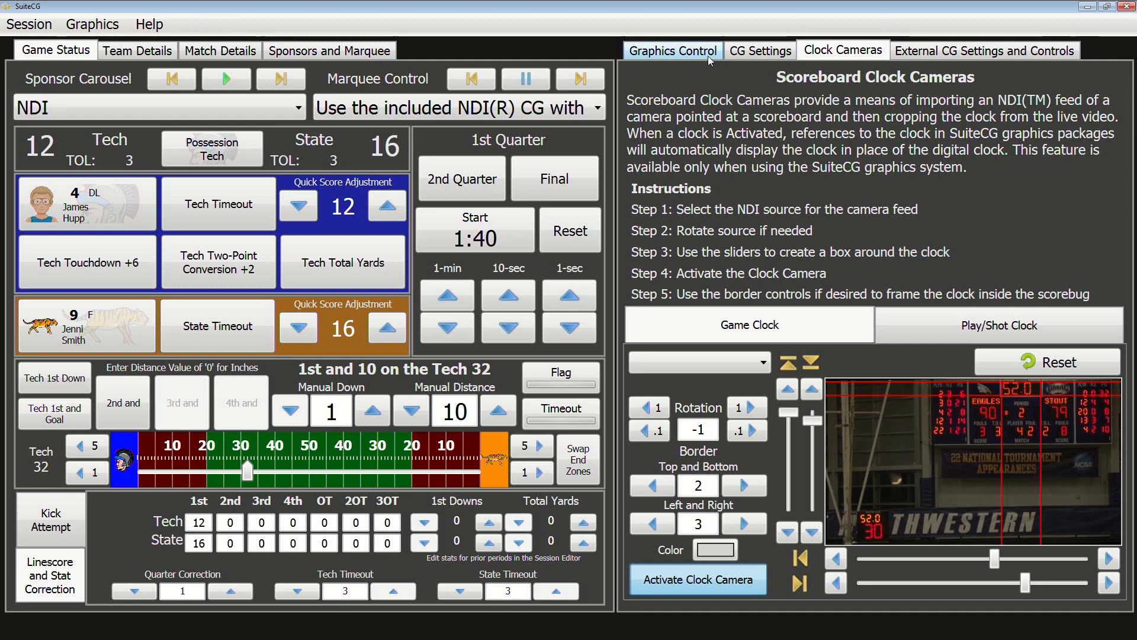
{"action": "left_click", "coordinate": [672, 51]}
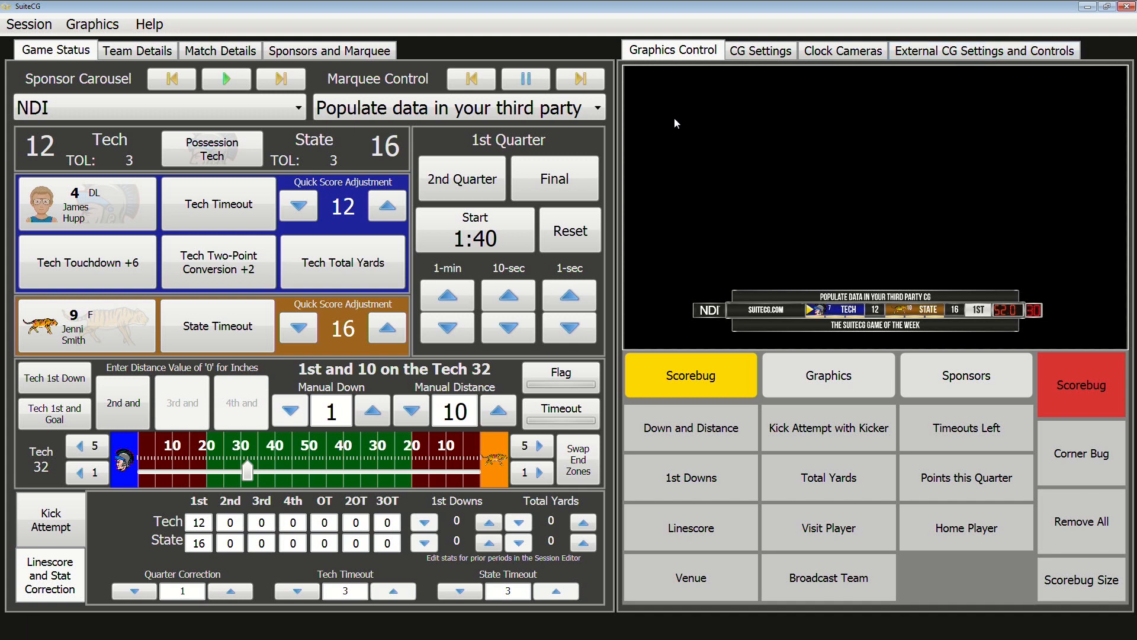
{"action": "left_click", "coordinate": [980, 55]}
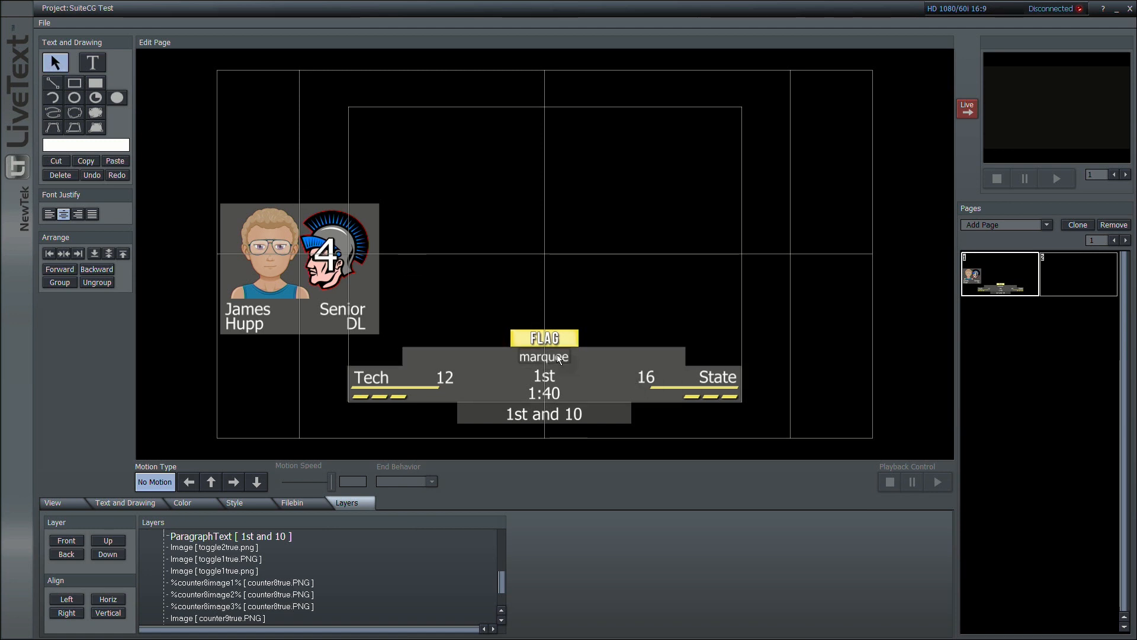
Step: In the LiveText page, link the 1:40 clock text to the gameclock data key
{"action": "left_click", "coordinate": [550, 395]}
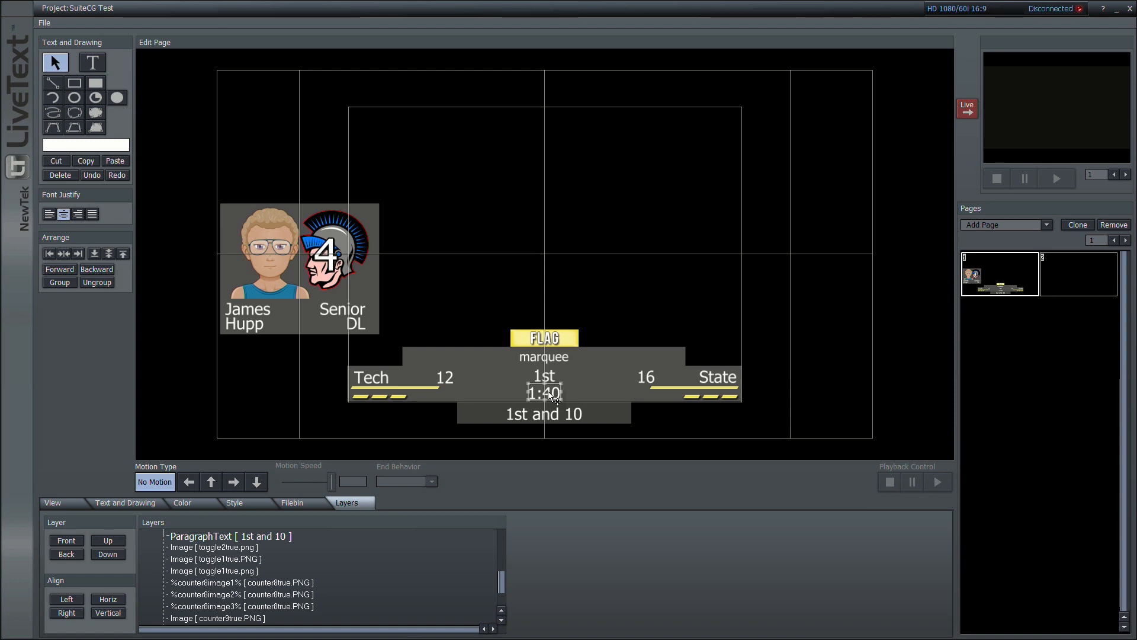
{"action": "right_click", "coordinate": [549, 393]}
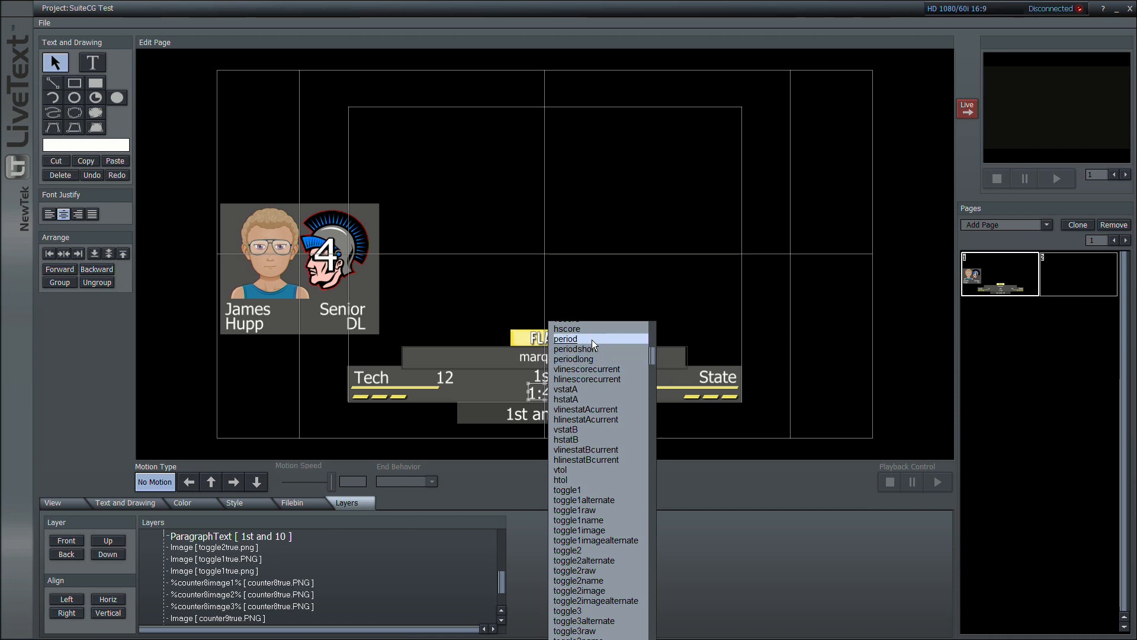
{"action": "left_click_drag", "start_coordinate": [652, 358], "coordinate": [650, 518]}
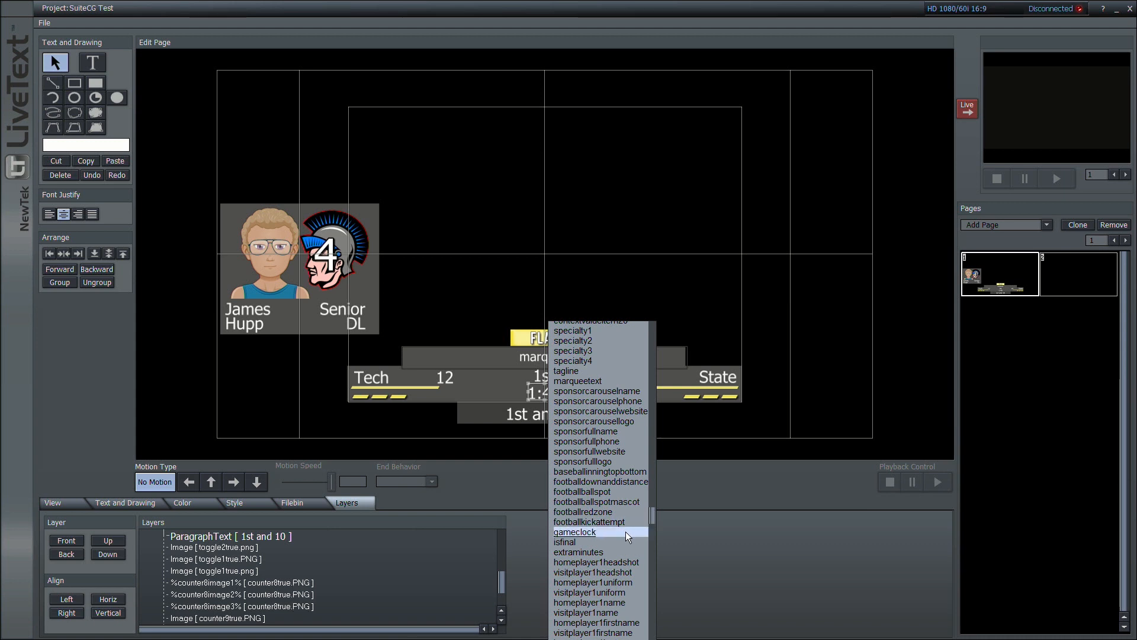
{"action": "left_click", "coordinate": [626, 532]}
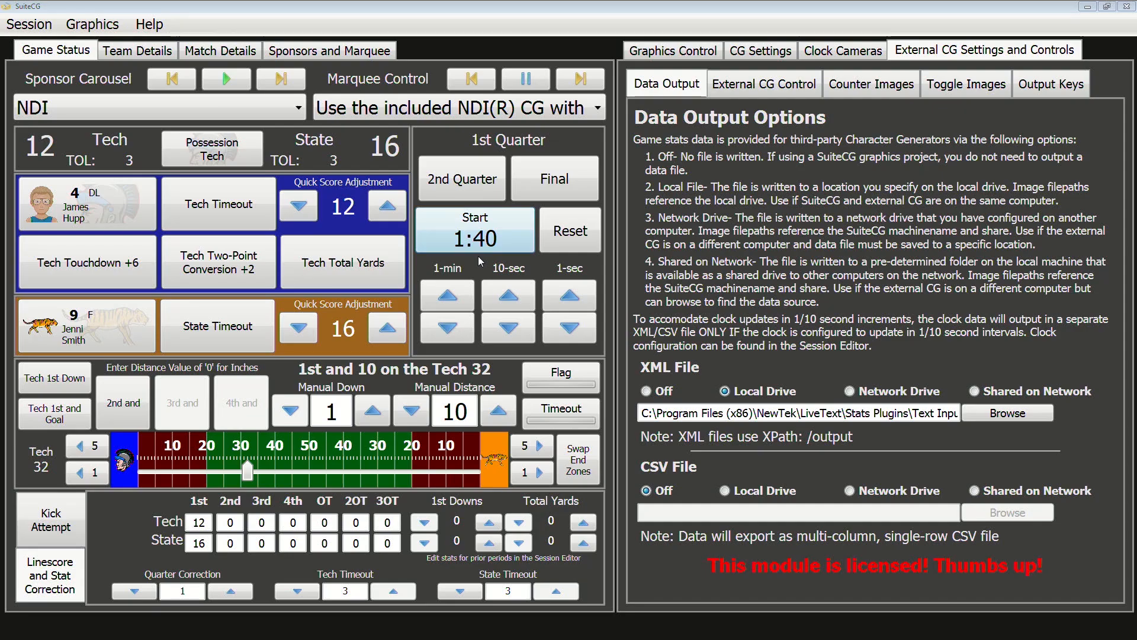
Step: Run the game clock in SuiteCG to test the linked clock text in LiveText, and return to SuiteCG
{"action": "left_click", "coordinate": [476, 241]}
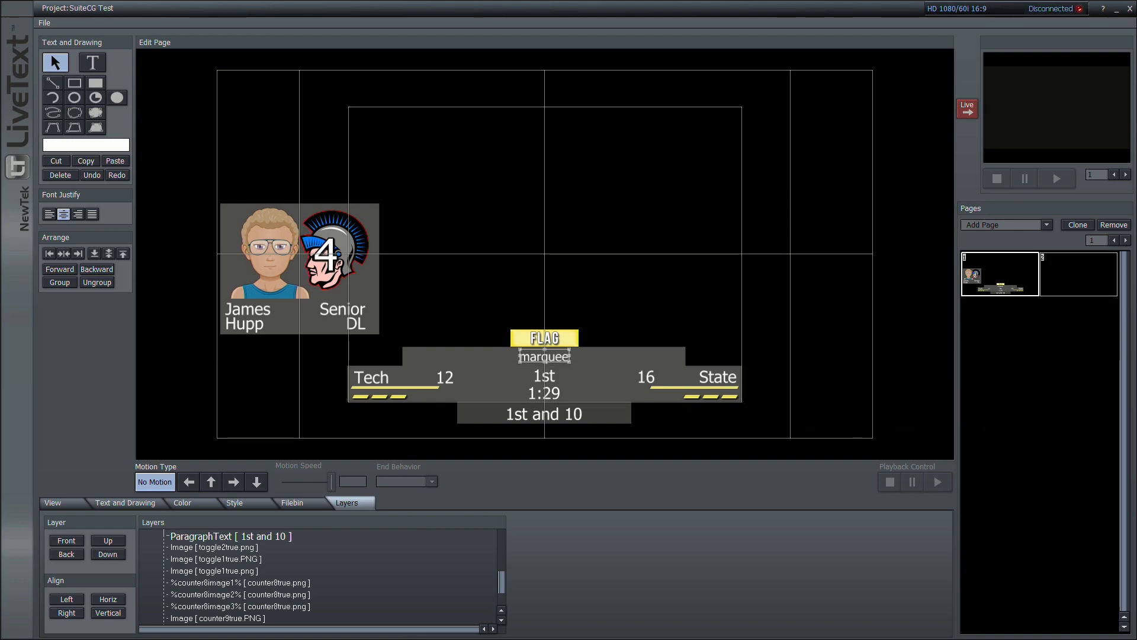
{"action": "key", "text": "alt+Tab"}
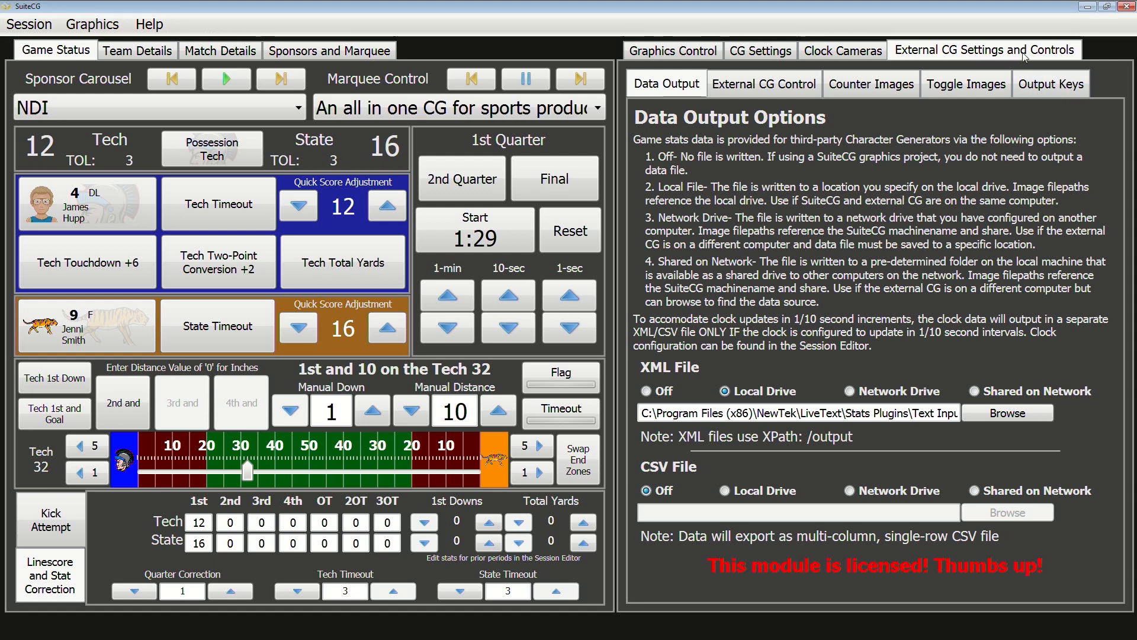
Step: Examine the output key-value pairs for Clocks, Game Status, Logical Outputs, Visiting Team and Home Team
{"action": "left_click", "coordinate": [1054, 94]}
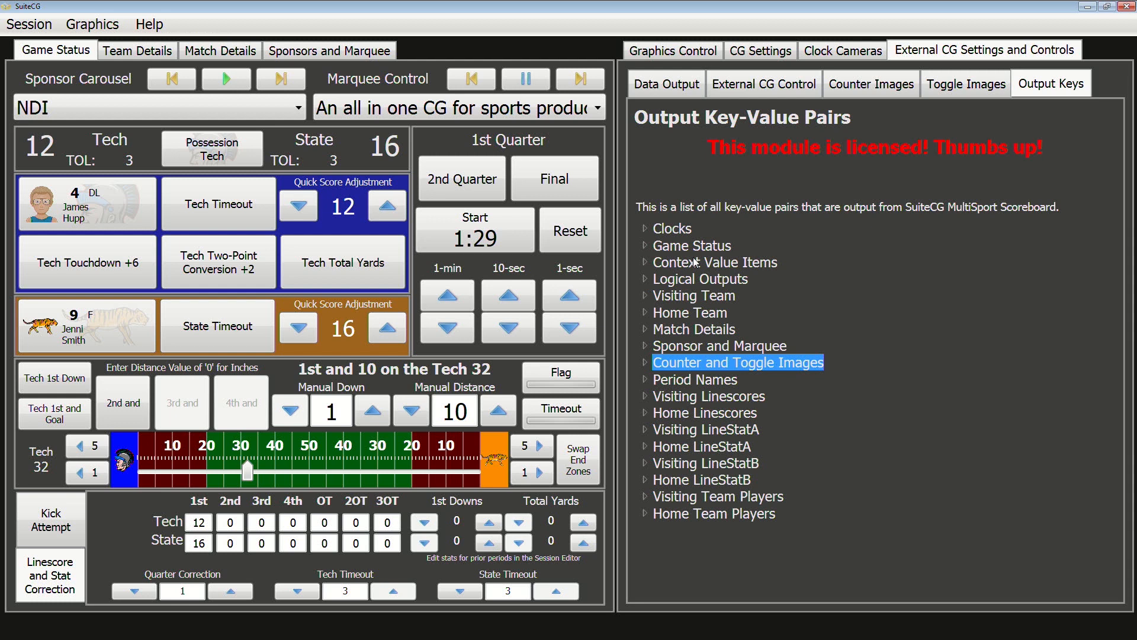
{"action": "left_click", "coordinate": [645, 233]}
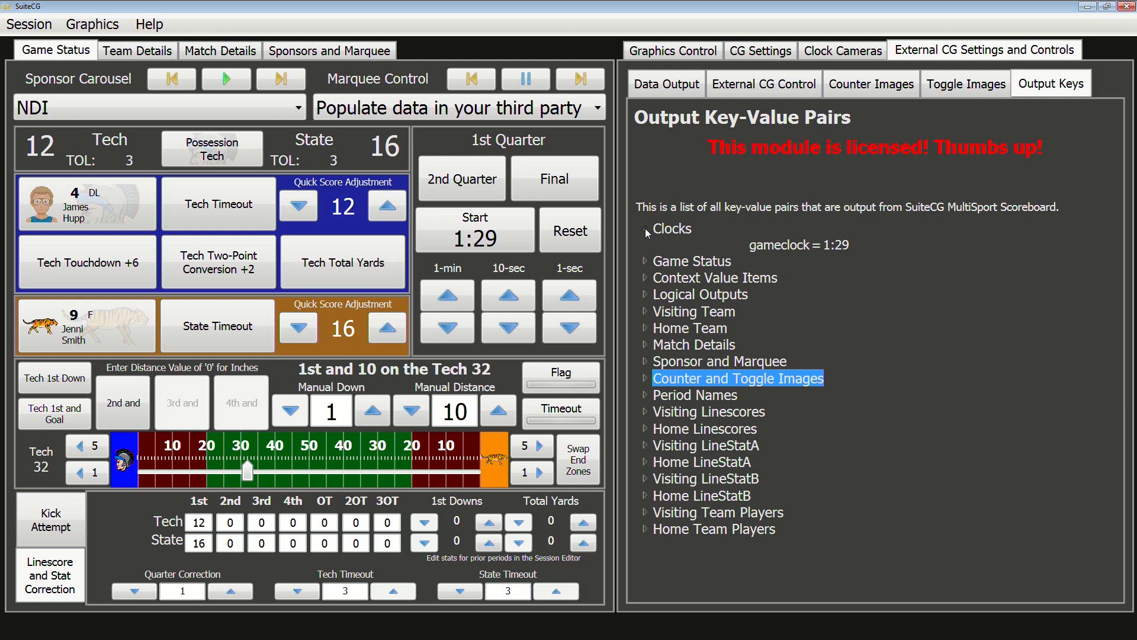
{"action": "left_click", "coordinate": [645, 228]}
{"action": "left_click", "coordinate": [644, 246]}
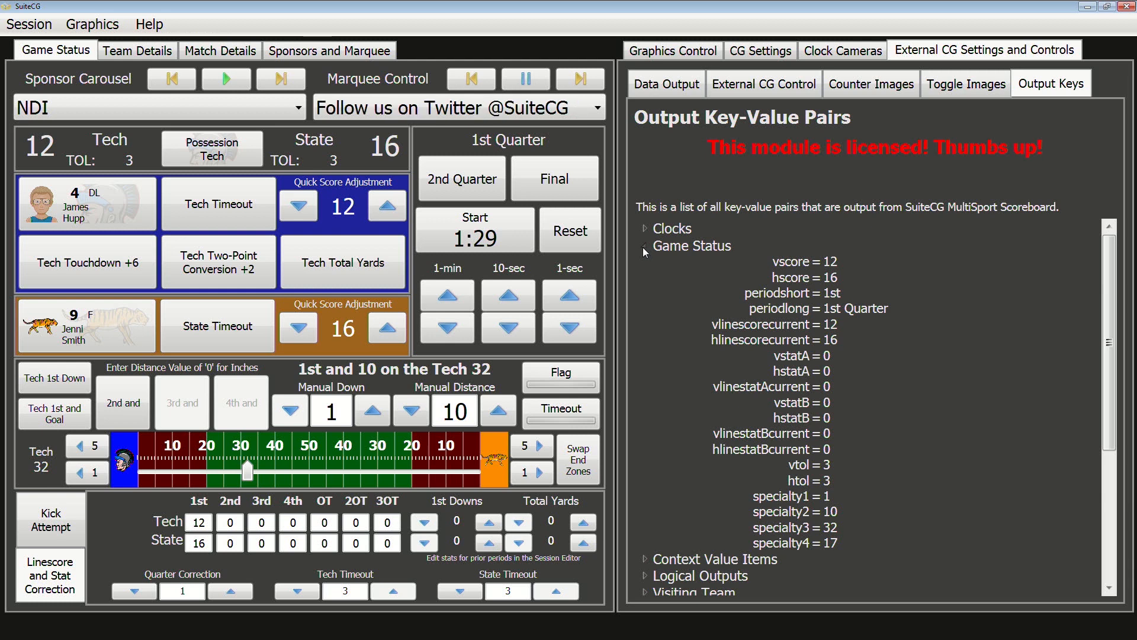
{"action": "left_click", "coordinate": [645, 247]}
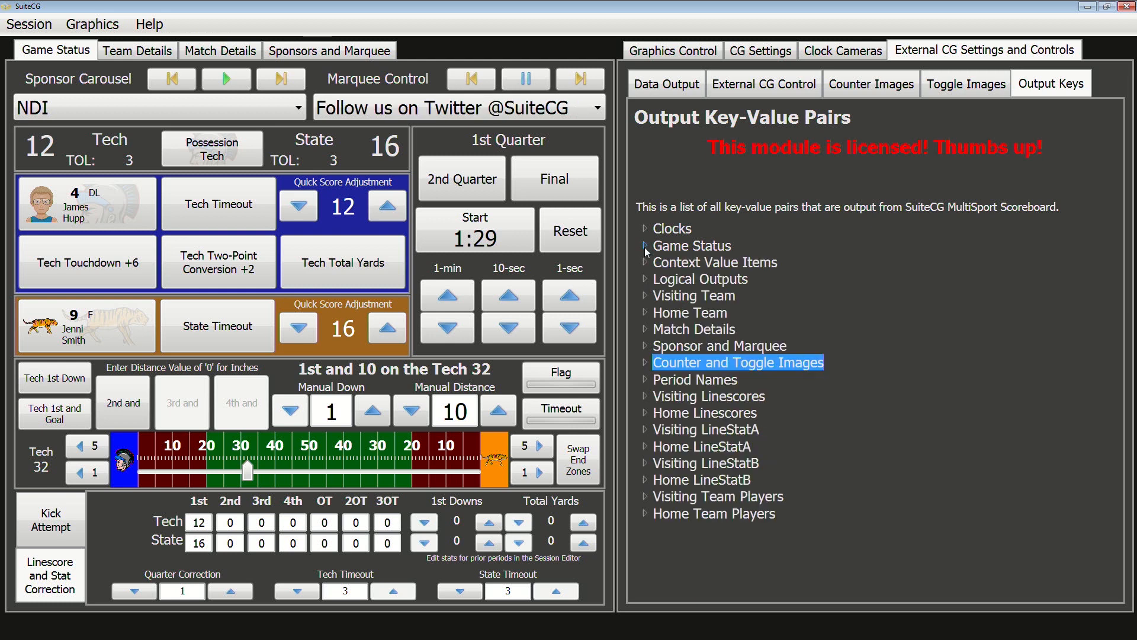
{"action": "left_click", "coordinate": [645, 280]}
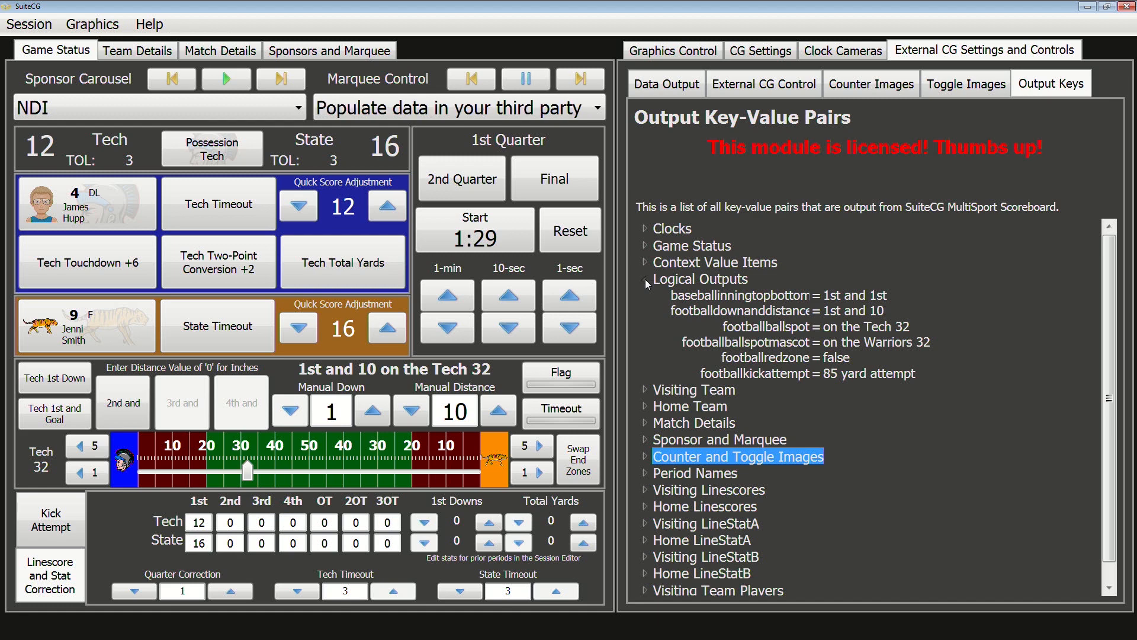
{"action": "left_click", "coordinate": [645, 282]}
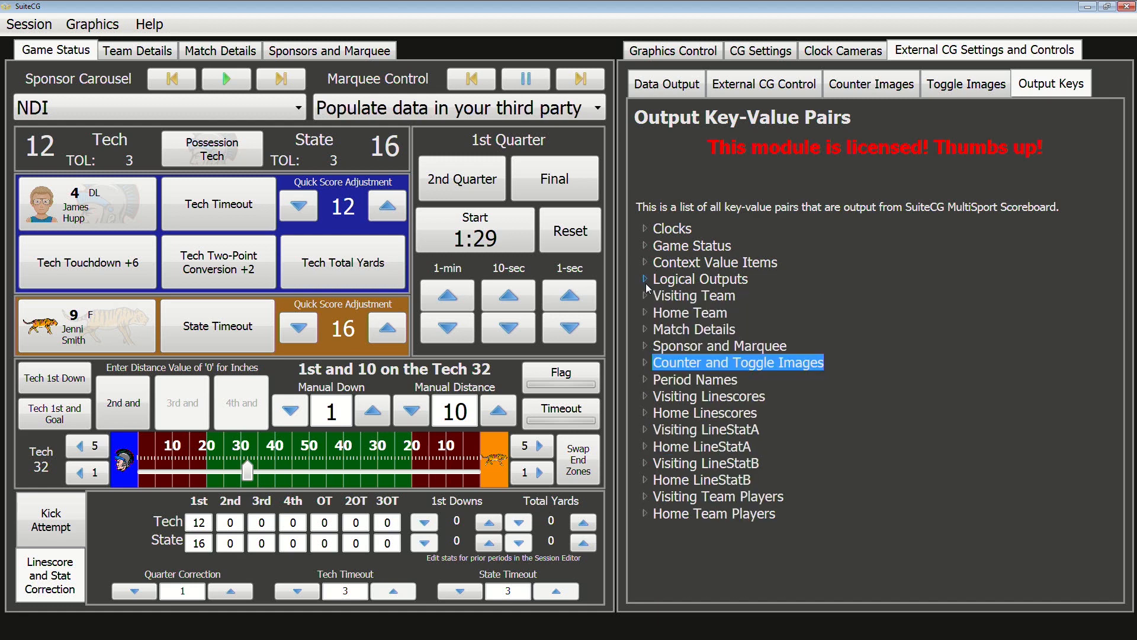
{"action": "left_click", "coordinate": [645, 296]}
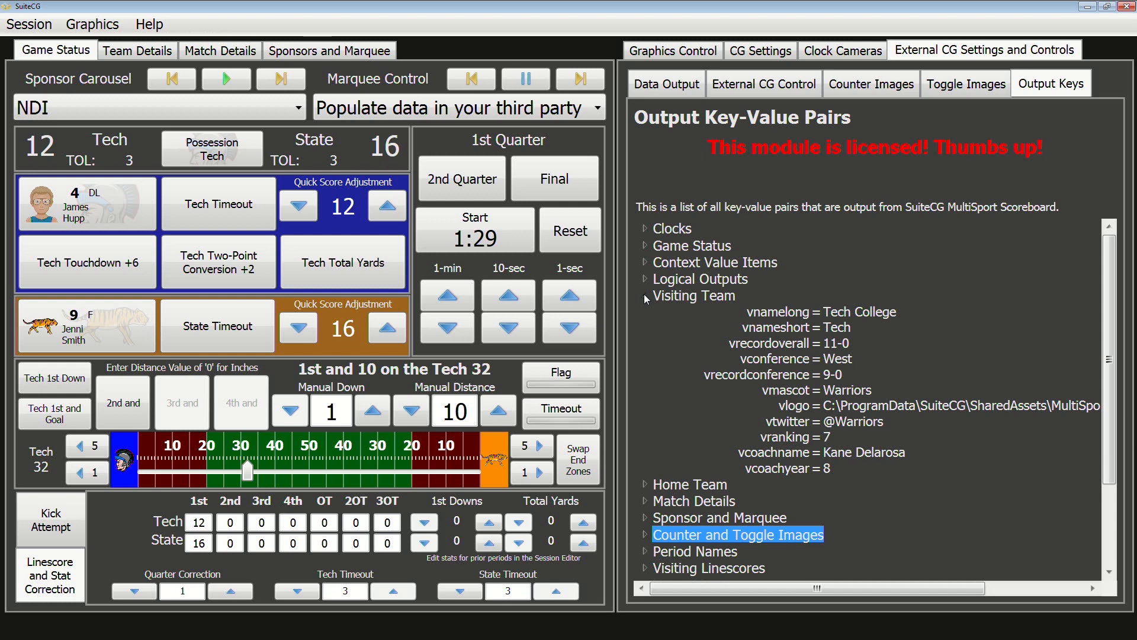
{"action": "left_click", "coordinate": [645, 295]}
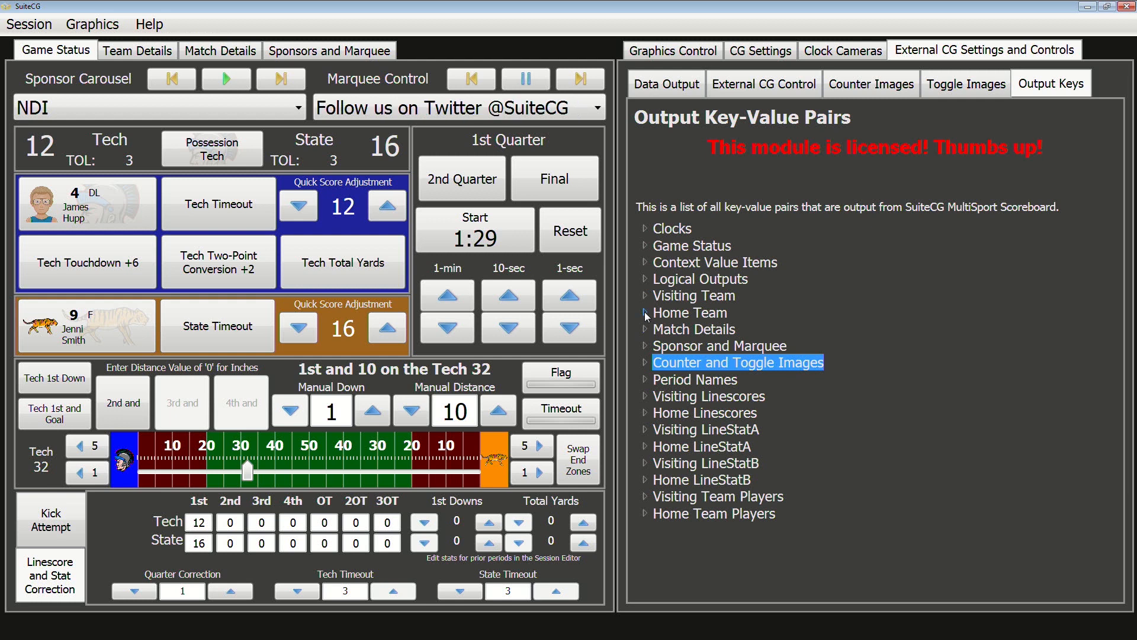
{"action": "left_click", "coordinate": [645, 312]}
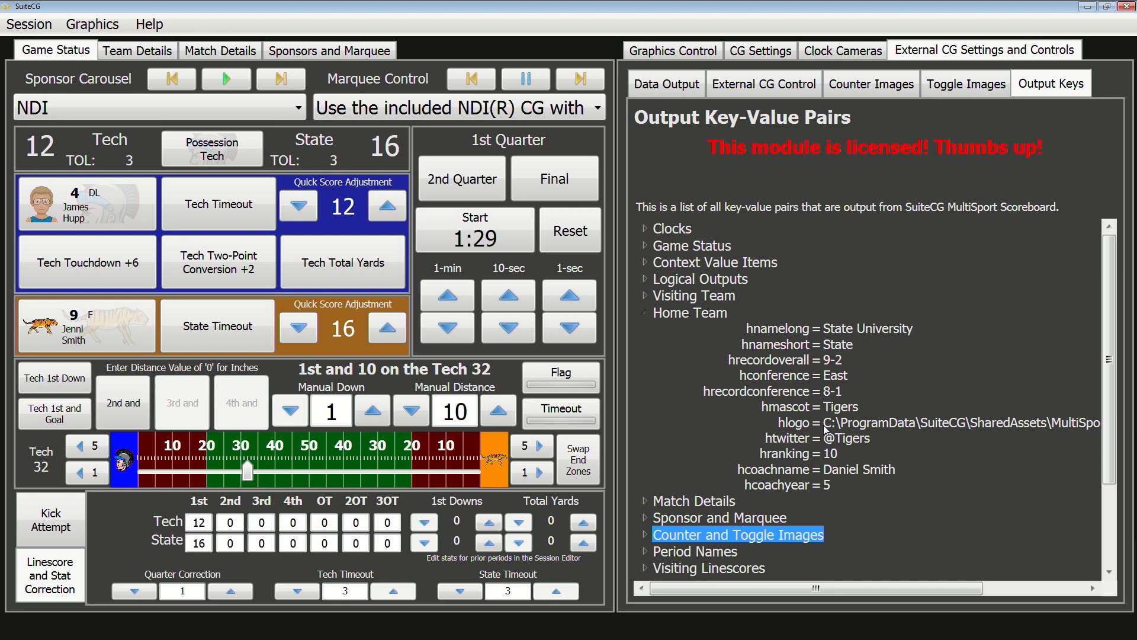
{"action": "left_click", "coordinate": [645, 313]}
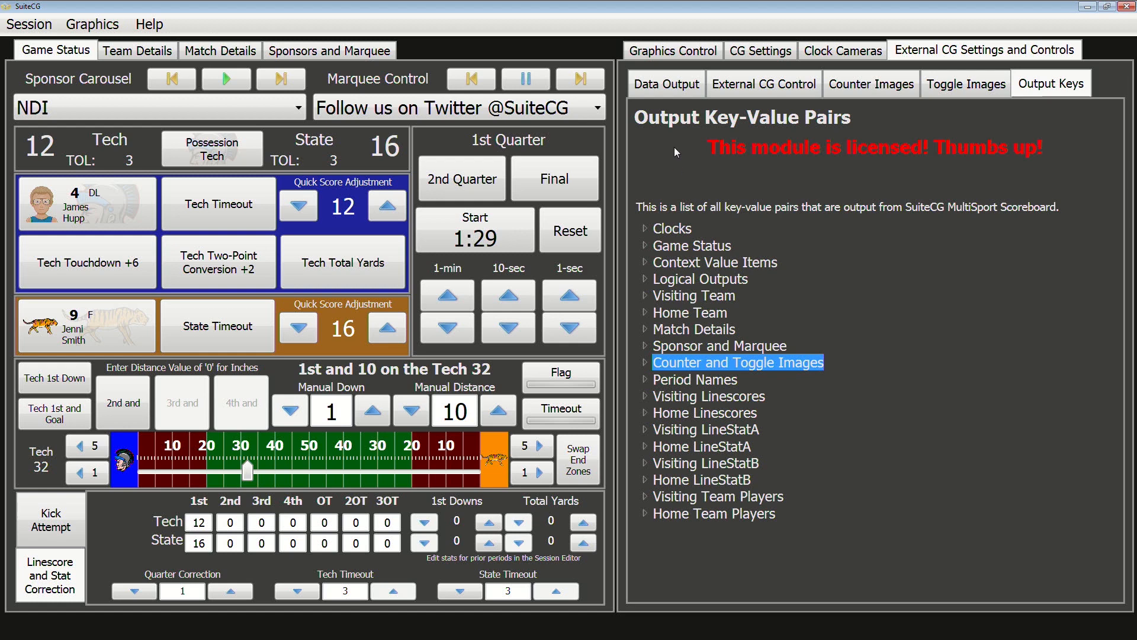
Step: Review the marquee messages and sponsors, and return to the game status controls
{"action": "left_click", "coordinate": [349, 55]}
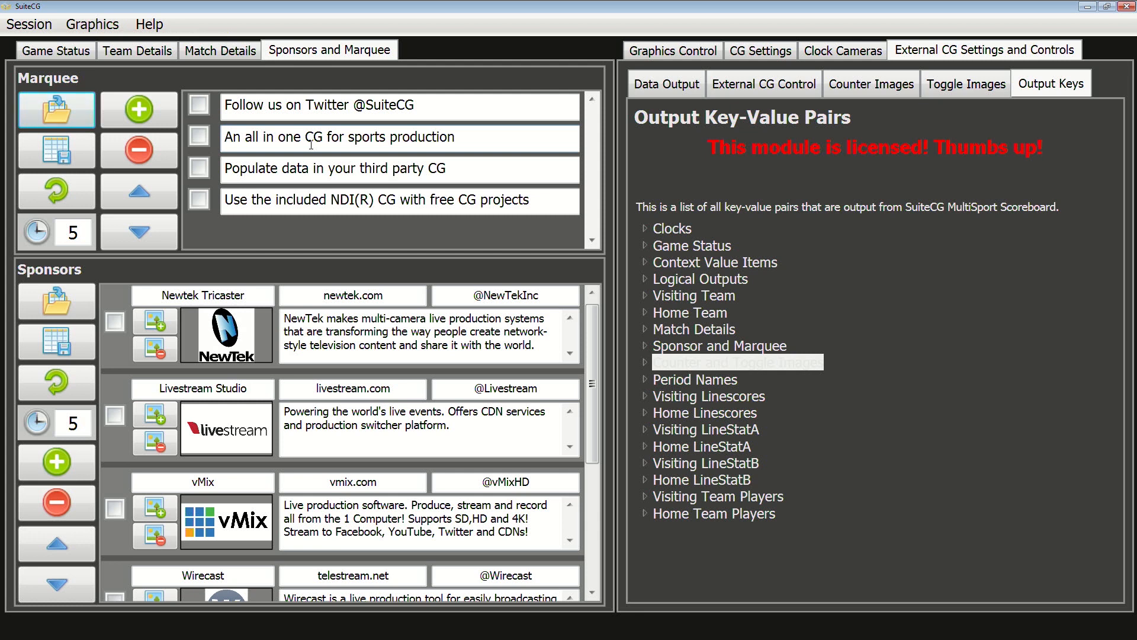
{"action": "left_click", "coordinate": [68, 55]}
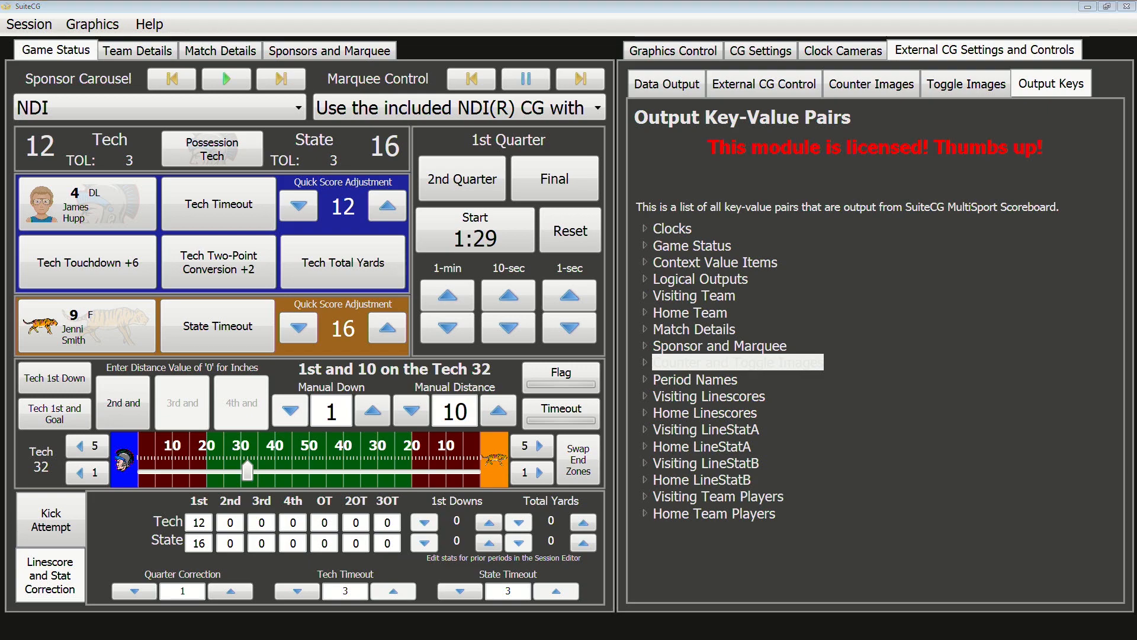
Step: Switch to LiveText, link the marquee placeholder text to the marqueetext key, and replace that link with the tagline key
{"action": "key", "text": "alt+Tab"}
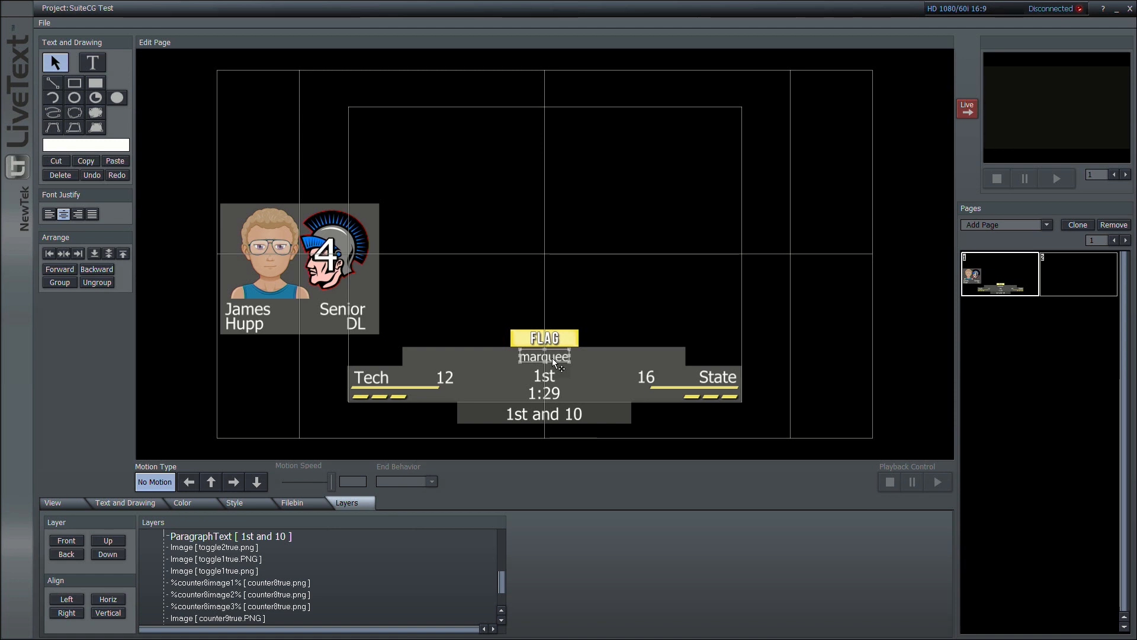
{"action": "right_click", "coordinate": [552, 358]}
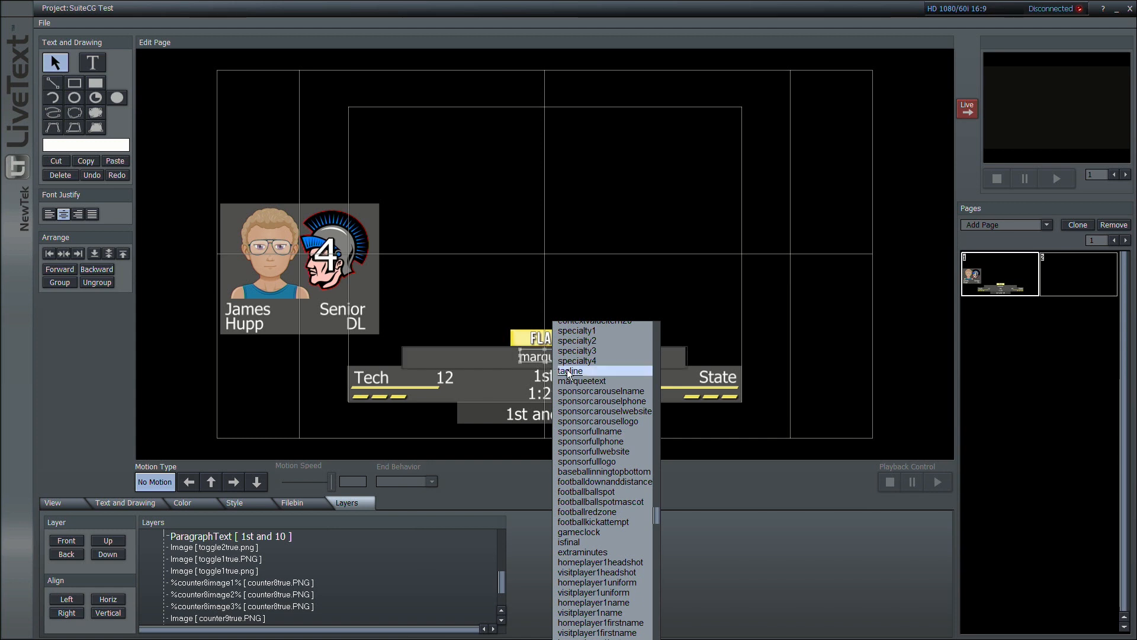
{"action": "left_click", "coordinate": [587, 382]}
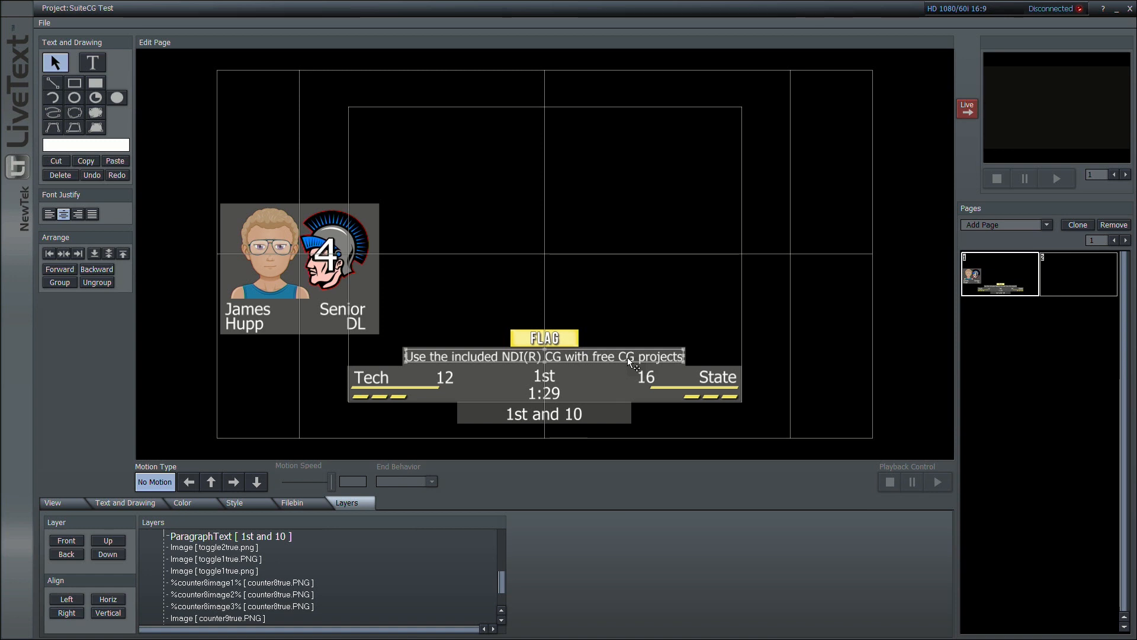
{"action": "right_click", "coordinate": [628, 357]}
{"action": "left_click", "coordinate": [651, 370]}
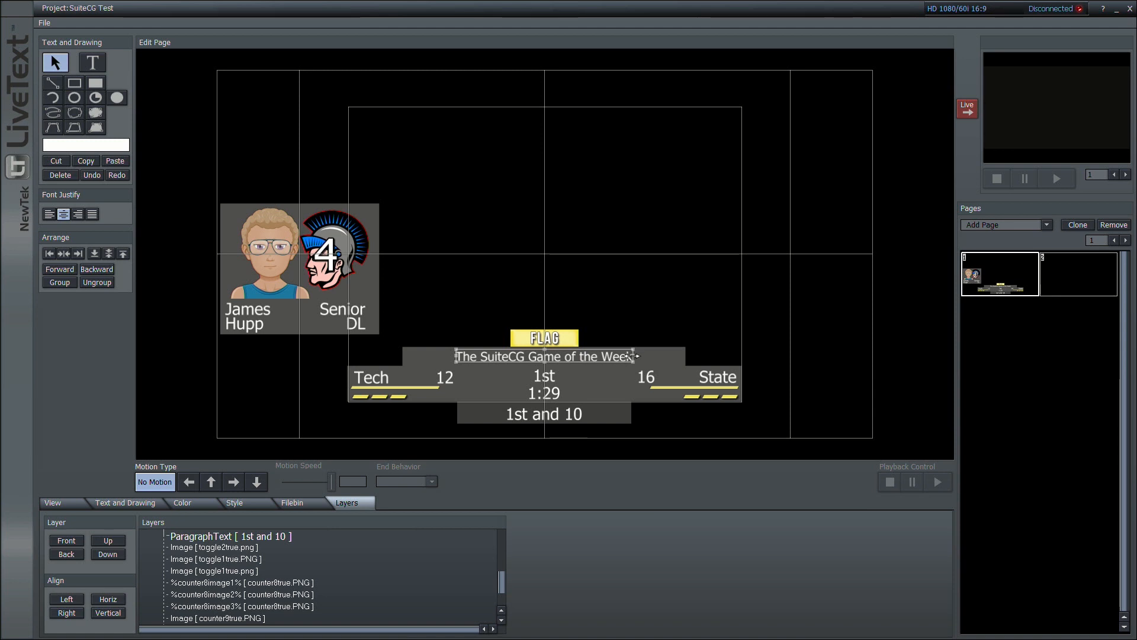
Step: Link the "1st and 10" text below the clock to the footballdownanddistance key
{"action": "left_click", "coordinate": [561, 416]}
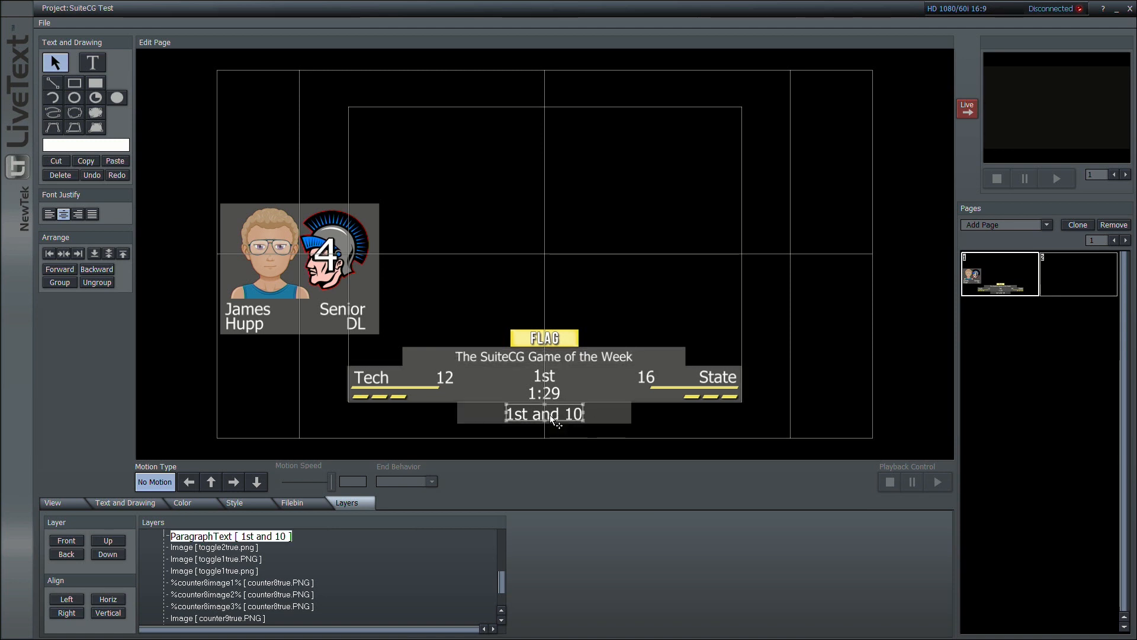
{"action": "right_click", "coordinate": [550, 417]}
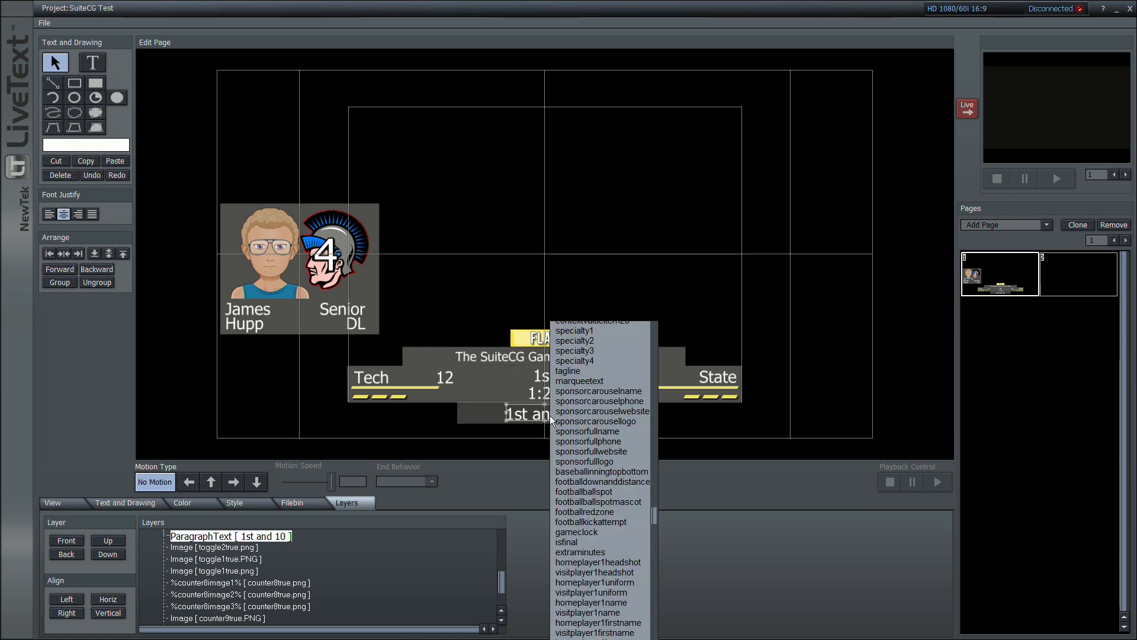
{"action": "left_click", "coordinate": [609, 482]}
{"action": "left_click", "coordinate": [858, 357]}
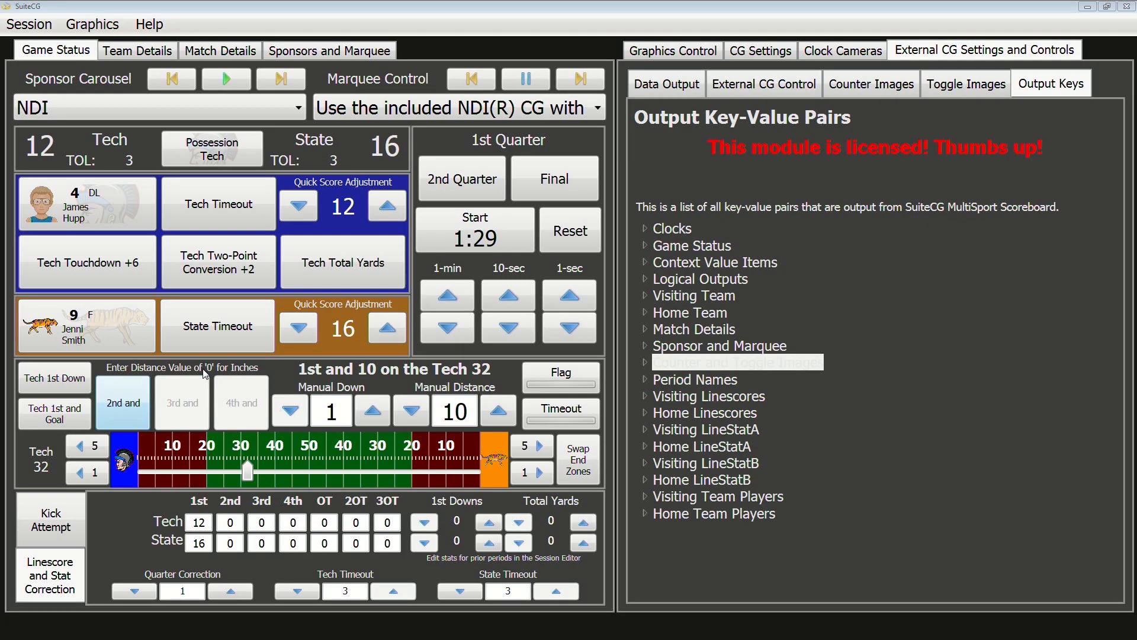
Step: Advance the game to 2nd down and set the distance to 8
{"action": "left_click", "coordinate": [207, 372]}
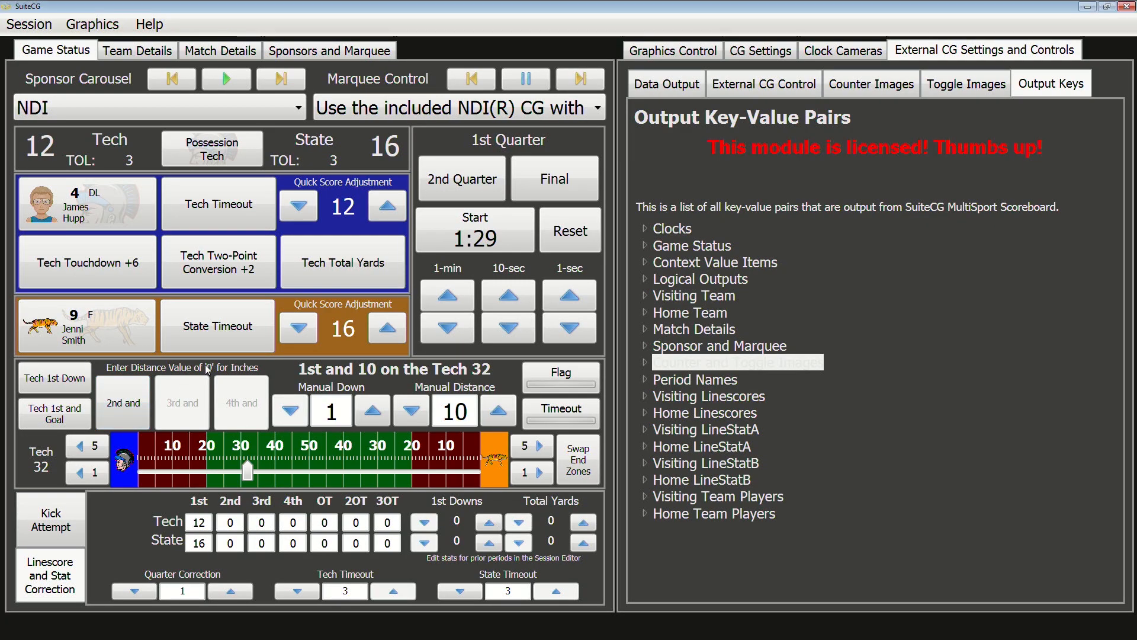
{"action": "left_click", "coordinate": [128, 402]}
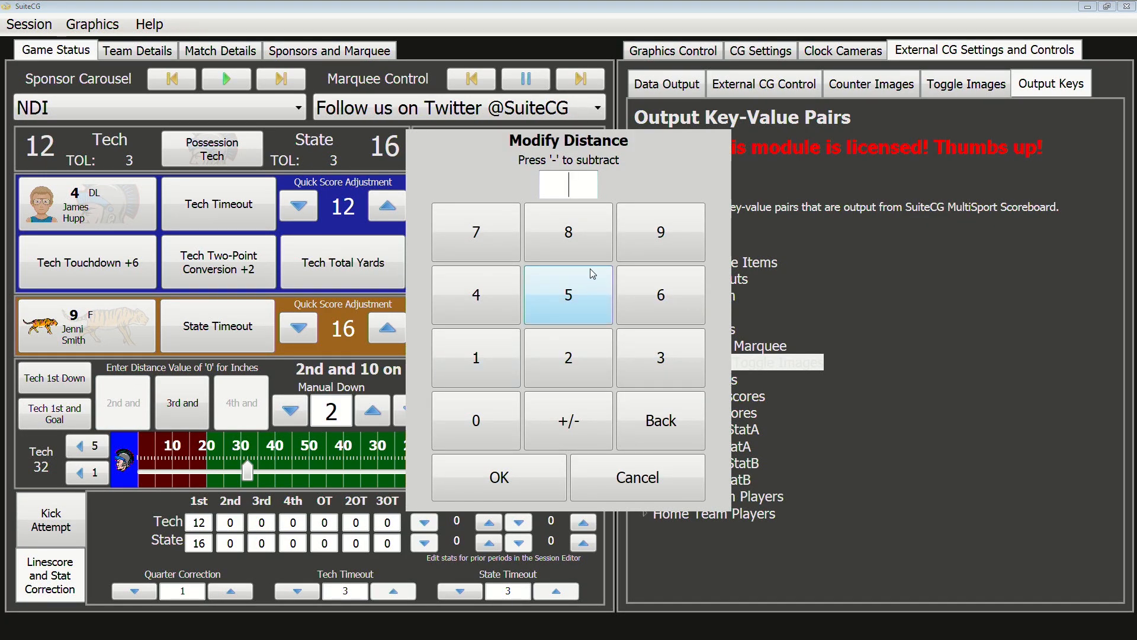
{"action": "left_click", "coordinate": [581, 237]}
{"action": "left_click", "coordinate": [515, 478]}
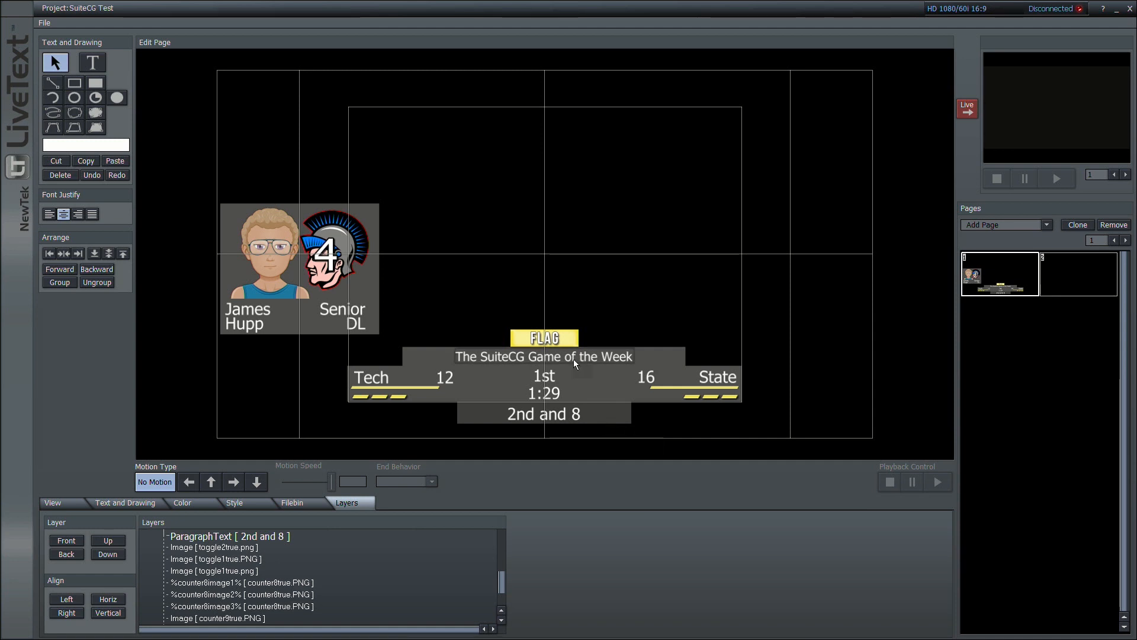
Step: Inspect the possession lines under Tech and State in LiveText, and open the toggle image settings in SuiteCG
{"action": "left_click", "coordinate": [406, 386]}
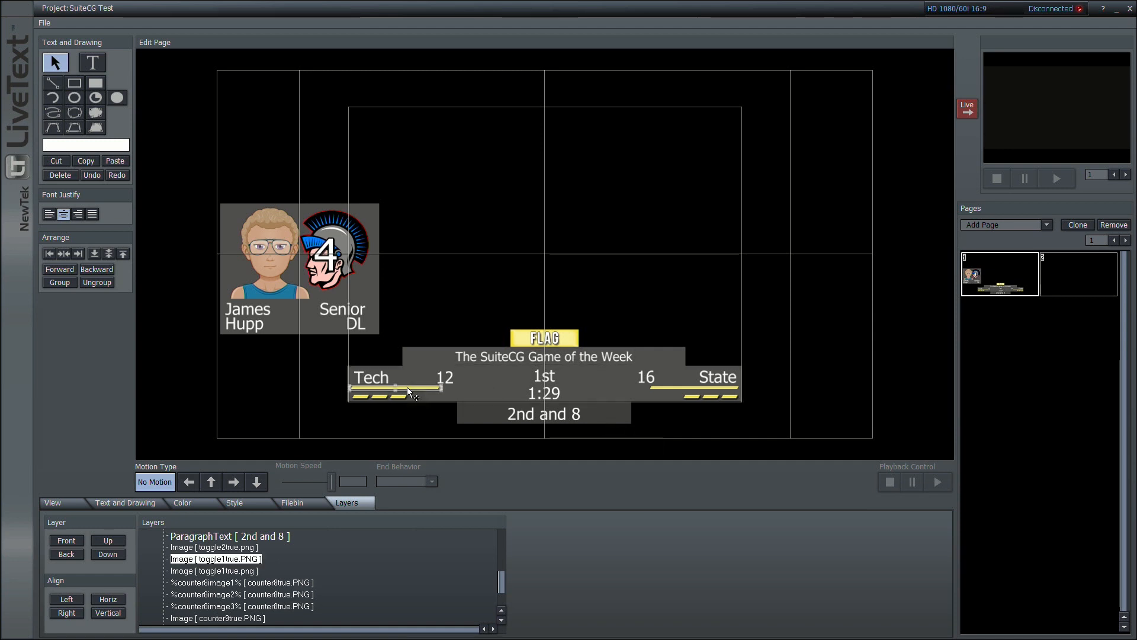
{"action": "left_click", "coordinate": [665, 385]}
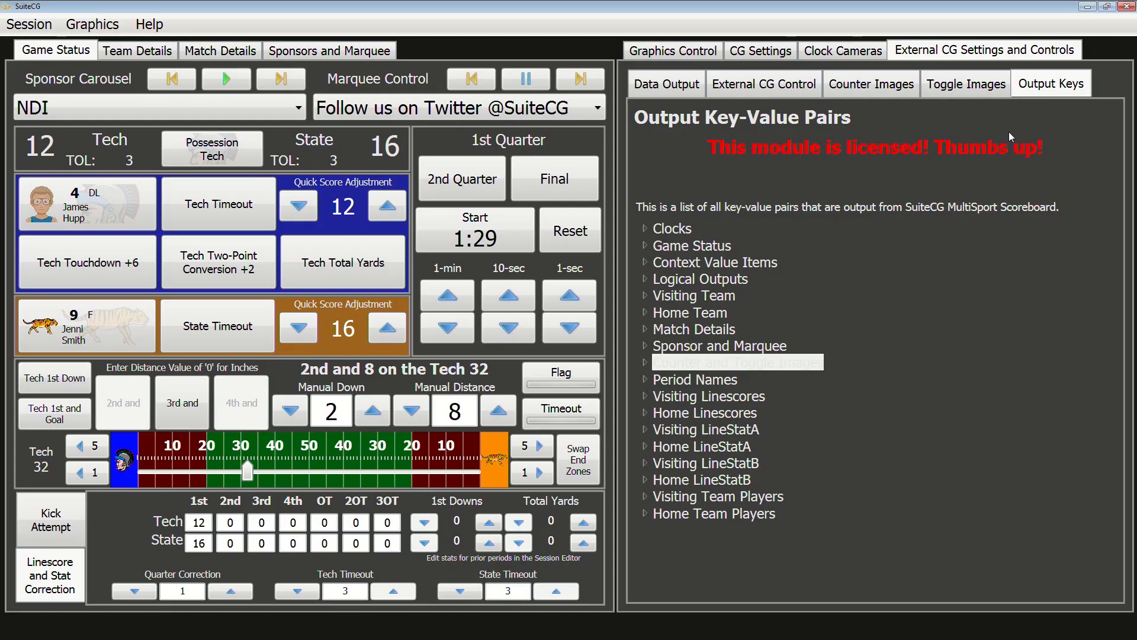
{"action": "left_click", "coordinate": [975, 95]}
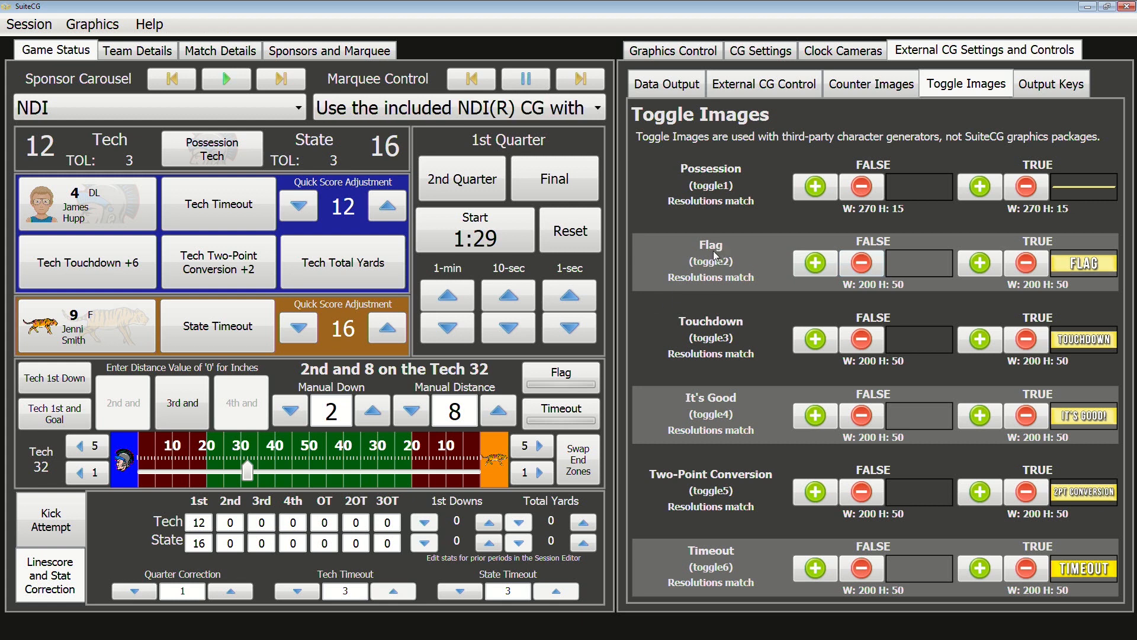
Step: Turn the flag on and off, and examine the toggle2 values and image paths in the Counter and Toggle Images output keys
{"action": "left_click", "coordinate": [585, 377]}
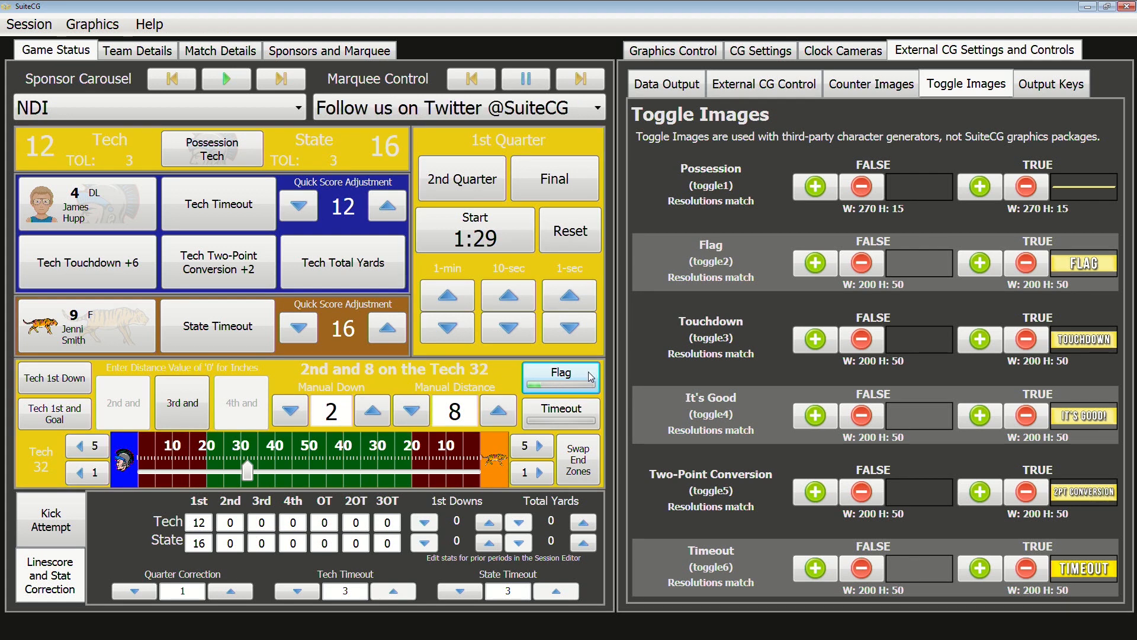
{"action": "left_click", "coordinate": [584, 380]}
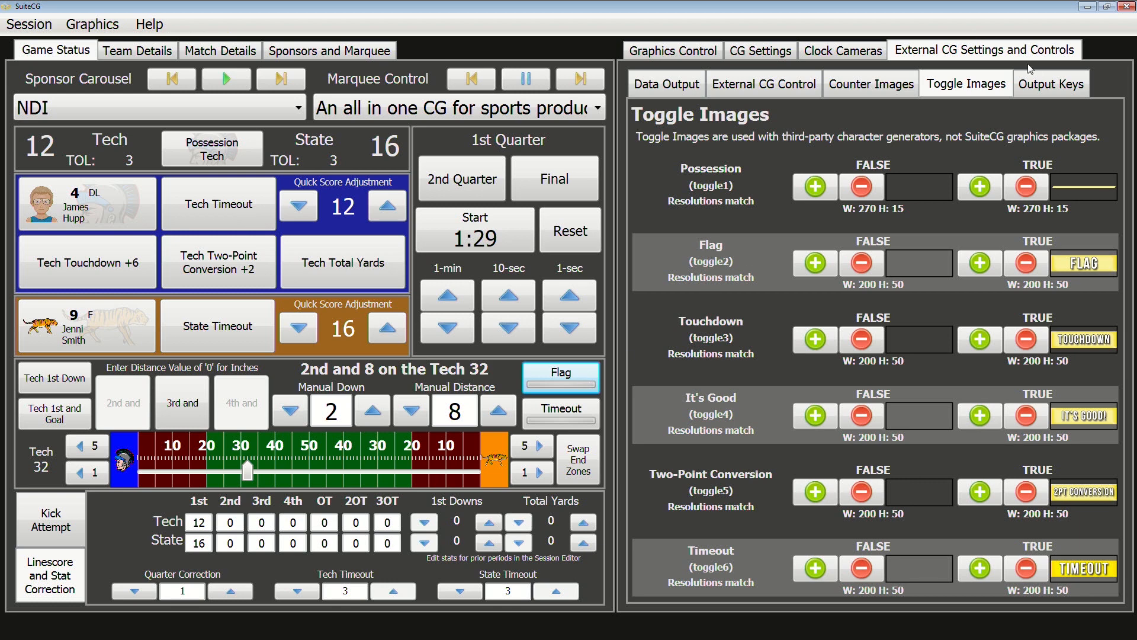
{"action": "left_click", "coordinate": [1039, 85]}
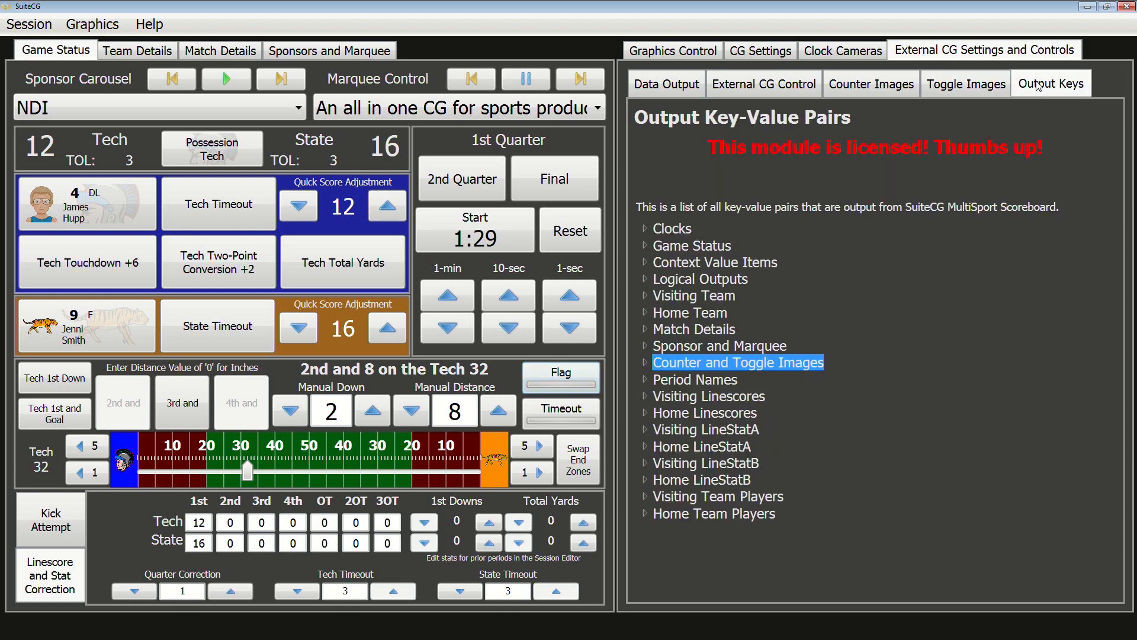
{"action": "left_click", "coordinate": [645, 362]}
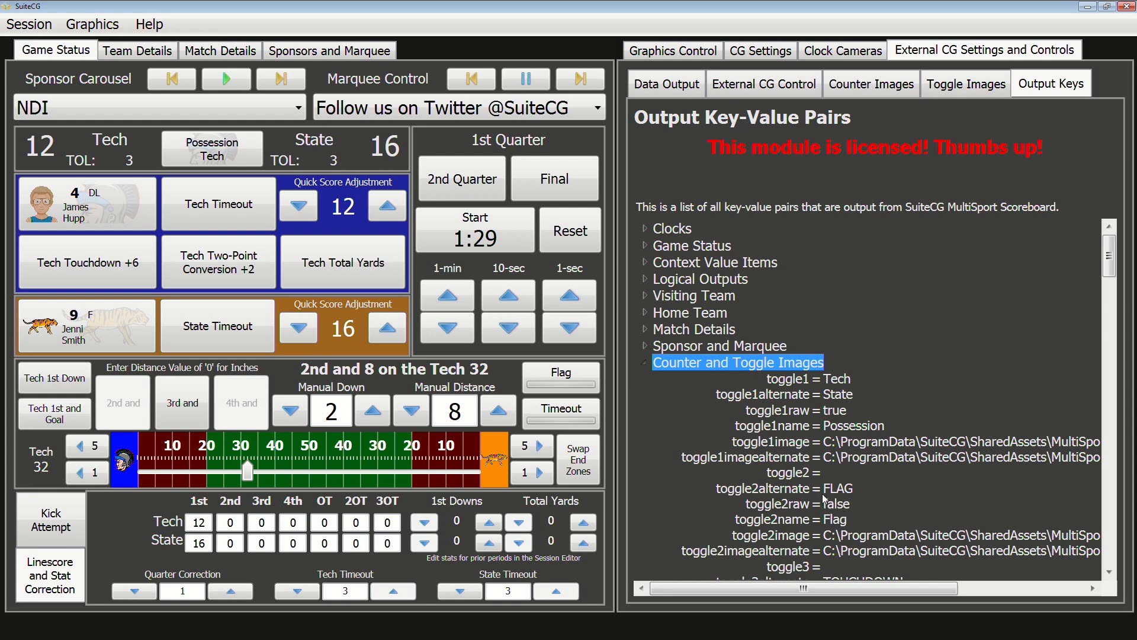
{"action": "left_click", "coordinate": [570, 378]}
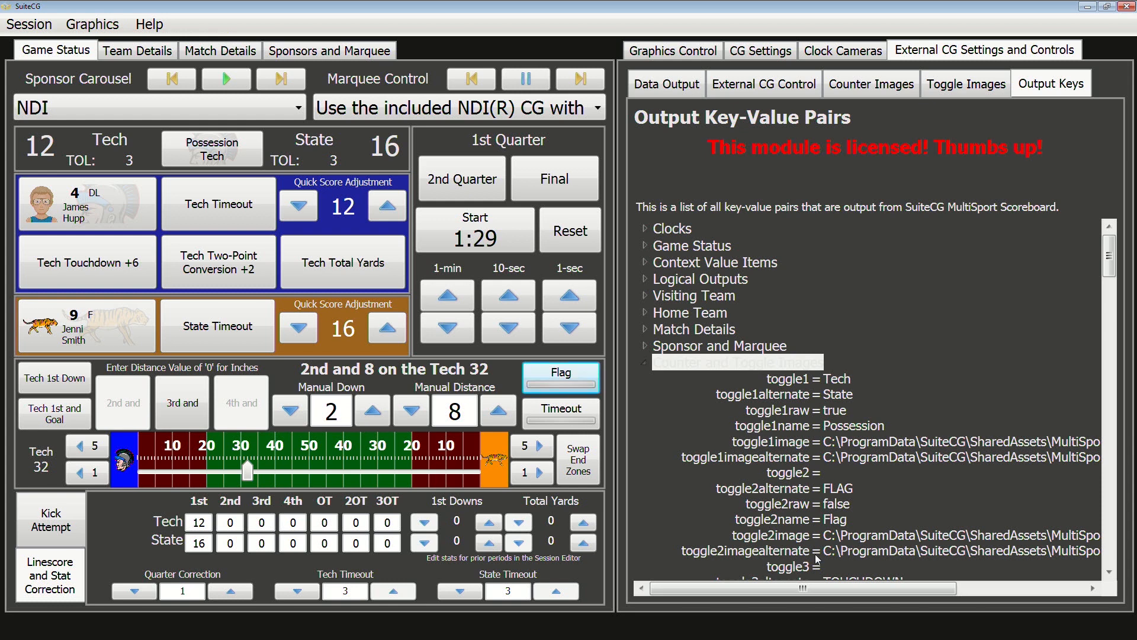
{"action": "left_click_drag", "start_coordinate": [782, 590], "coordinate": [1026, 577]}
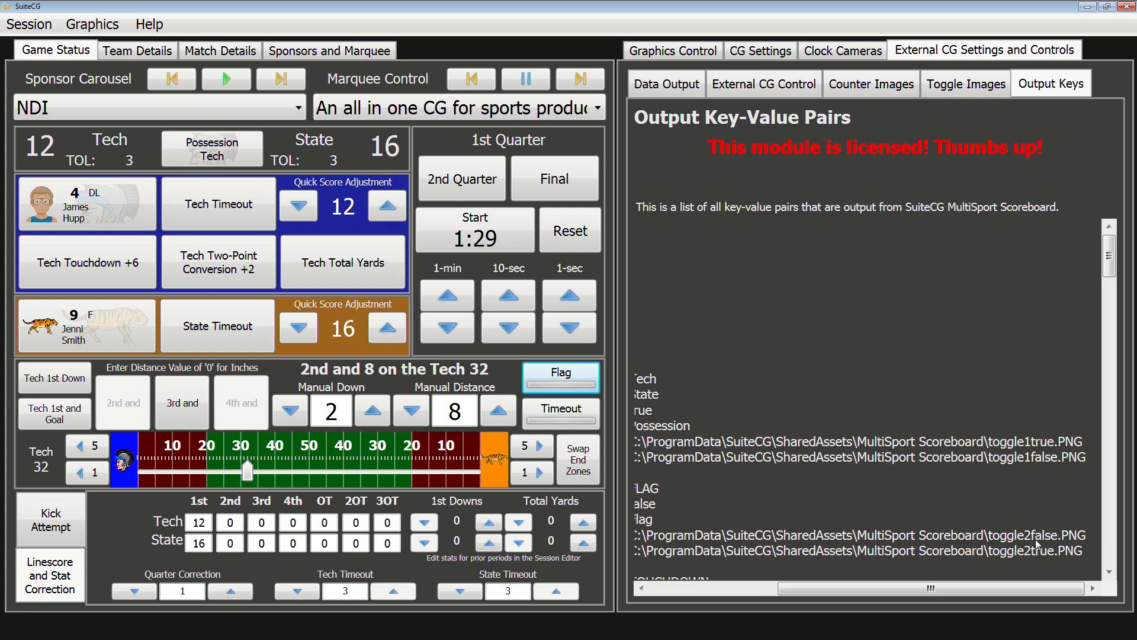
{"action": "left_click", "coordinate": [563, 378]}
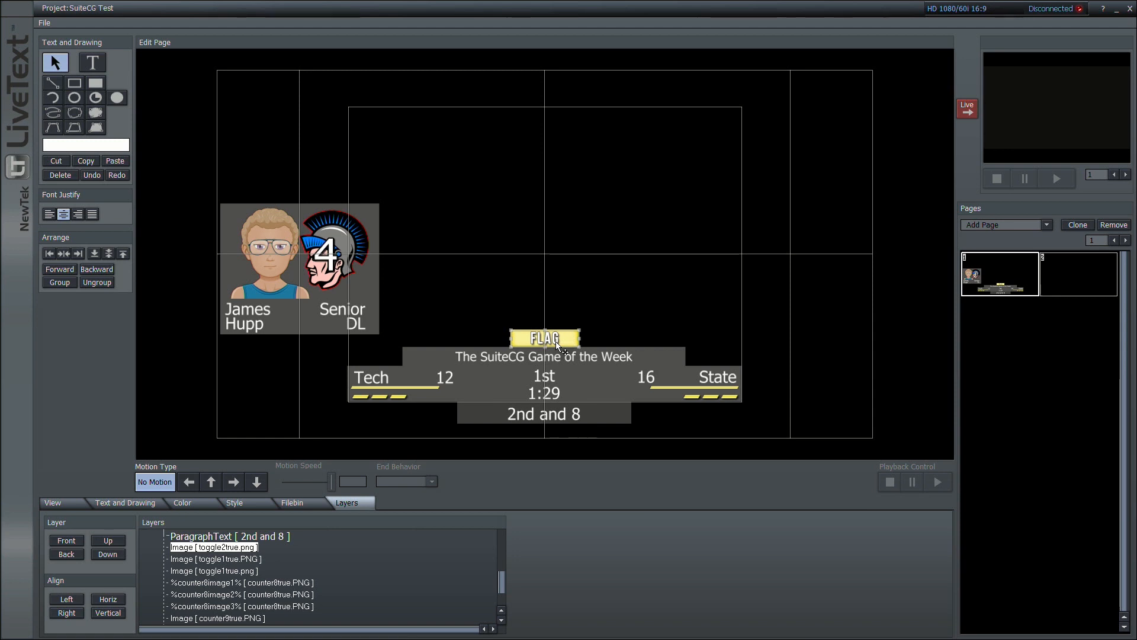
Step: Link the FLAG image above the marquee to the toggle2image key
{"action": "right_click", "coordinate": [556, 341]}
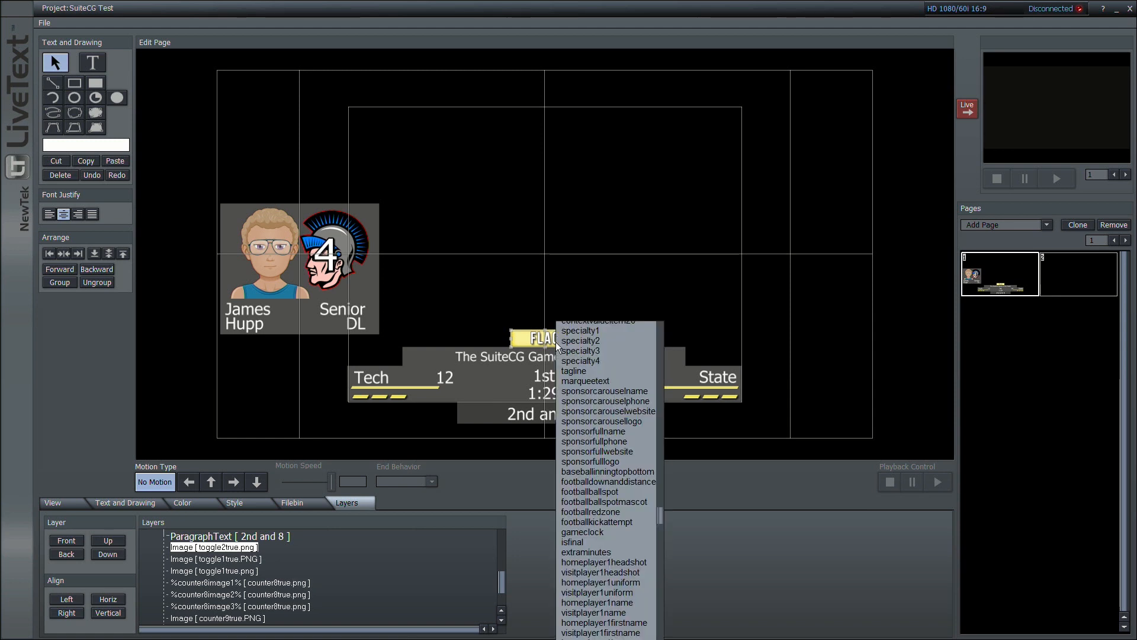
{"action": "scroll", "coordinate": [597, 439], "scroll_direction": "up", "scroll_amount": 10}
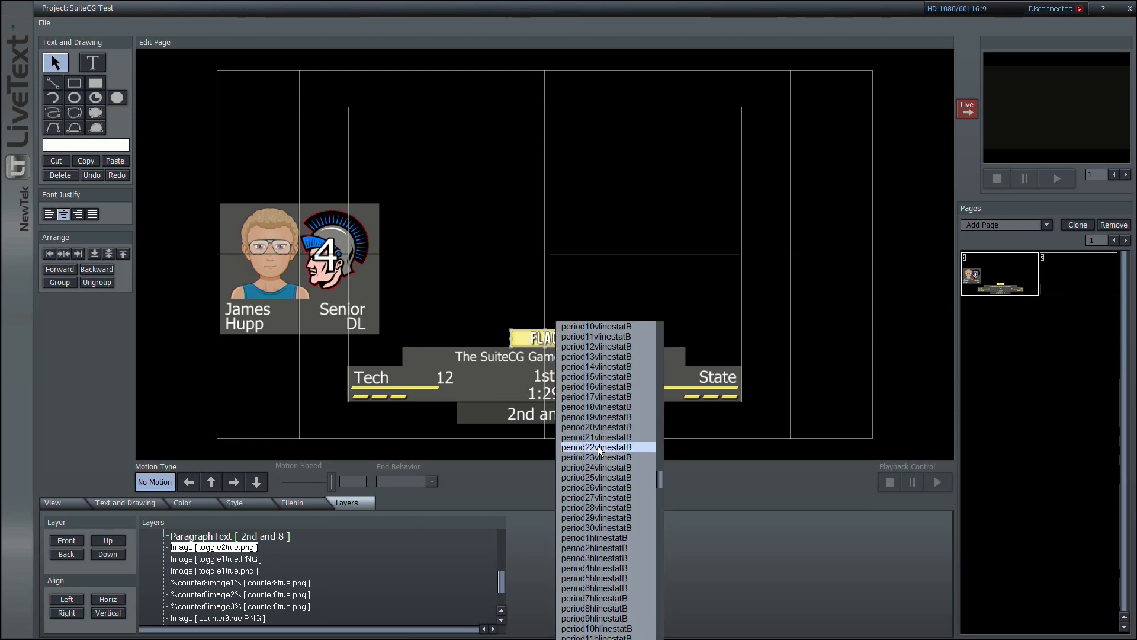
{"action": "scroll", "coordinate": [600, 452], "scroll_direction": "up", "scroll_amount": 10}
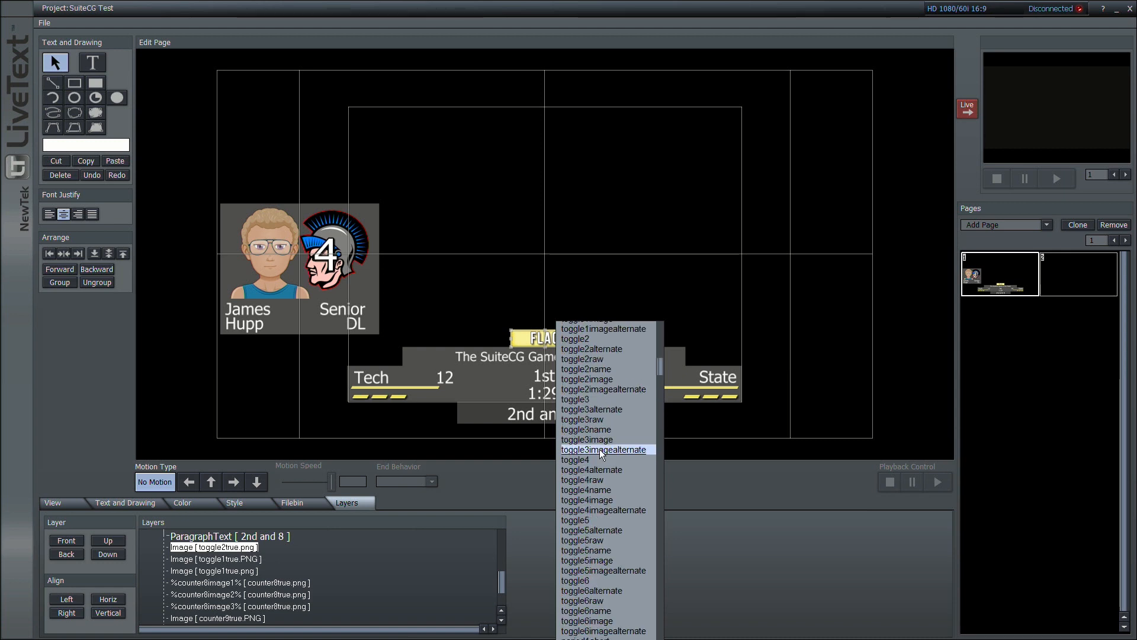
{"action": "left_click", "coordinate": [610, 379]}
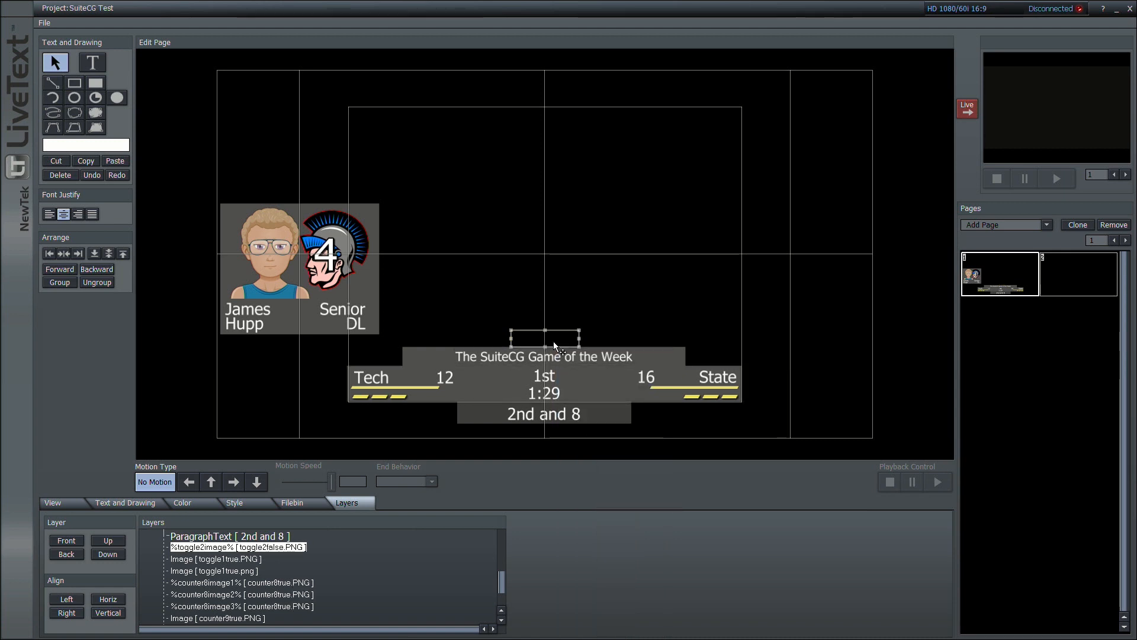
{"action": "left_click", "coordinate": [835, 340]}
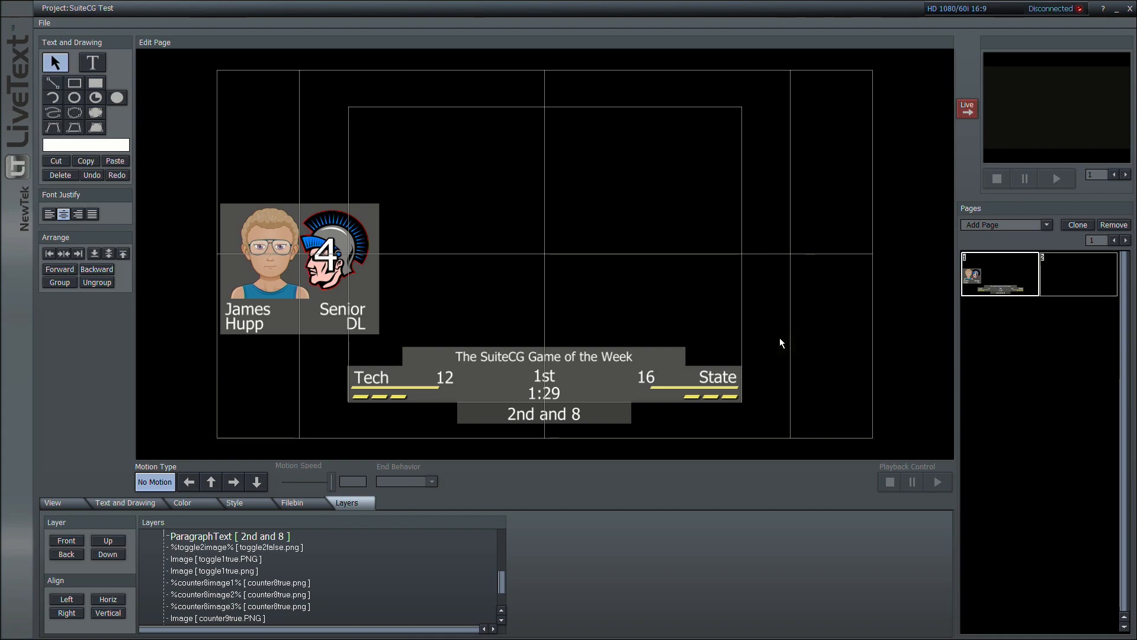
Step: Switch to SuiteCG, review the toggle image settings, and trigger the flag
{"action": "key", "text": "alt+Tab"}
{"action": "left_click", "coordinate": [962, 88]}
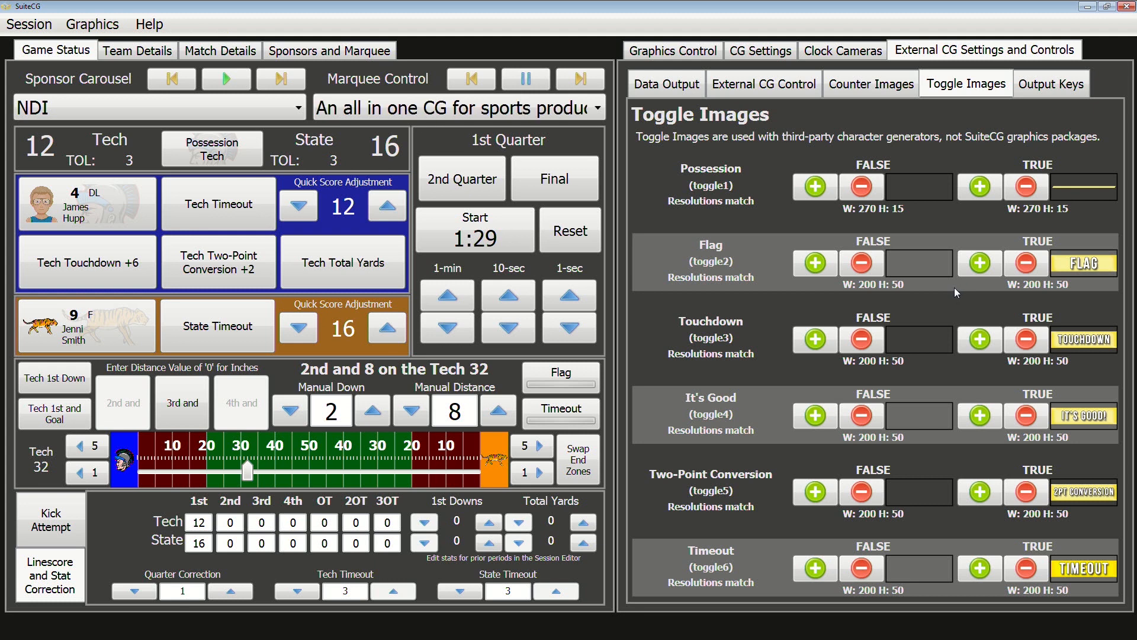
{"action": "left_click", "coordinate": [588, 372]}
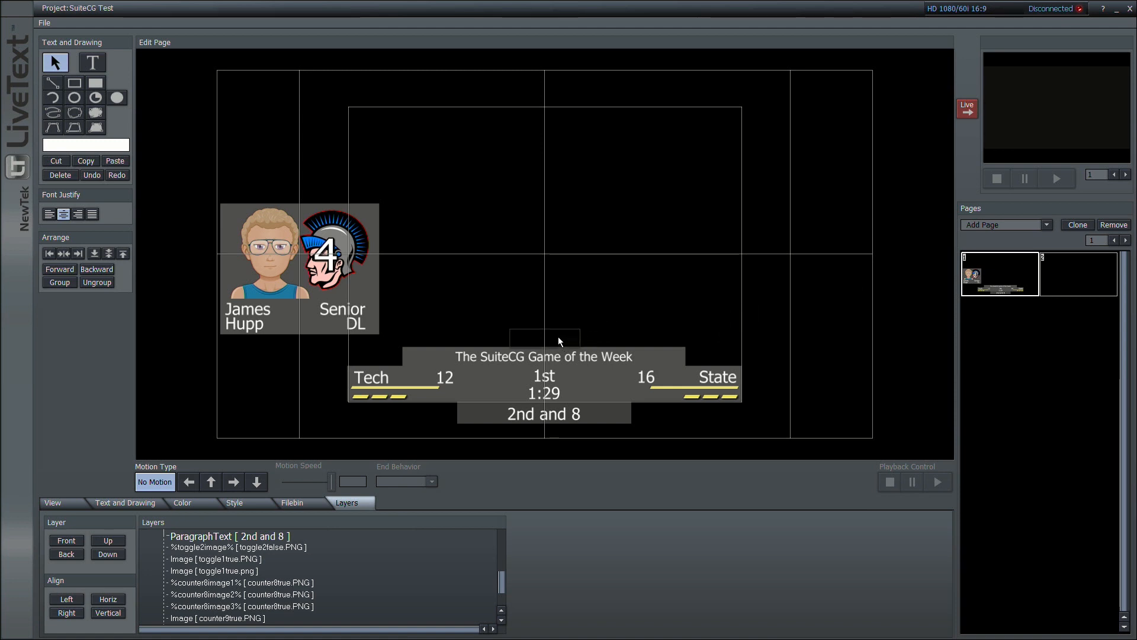
Step: In LiveText, link the yellow possession line under Tech to the toggle1image key
{"action": "left_click", "coordinate": [429, 389]}
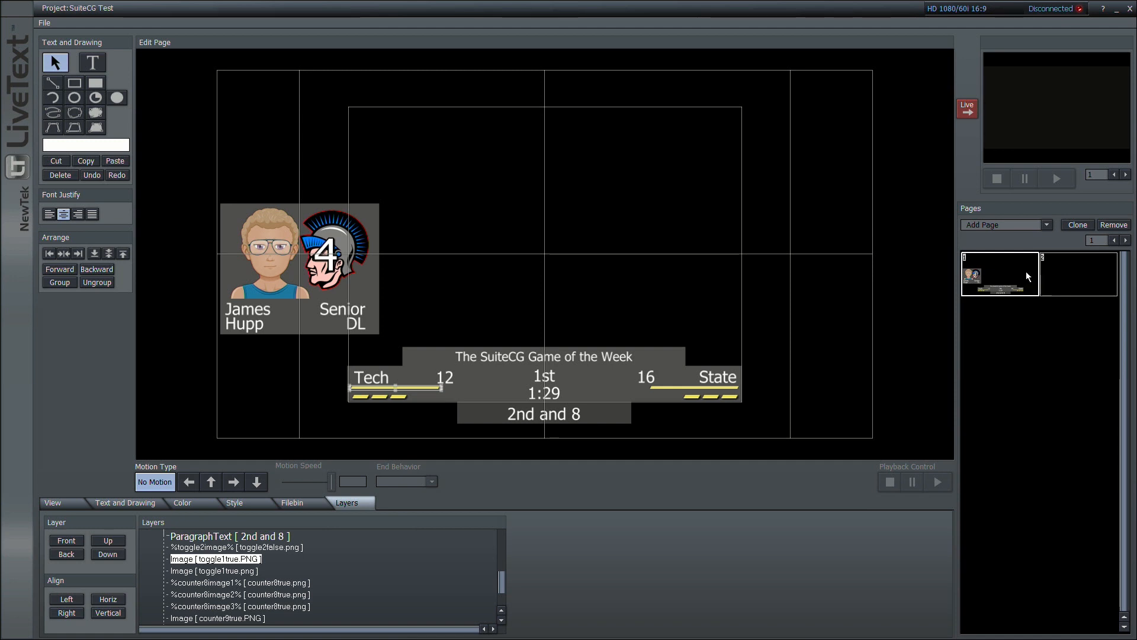
{"action": "right_click", "coordinate": [414, 387]}
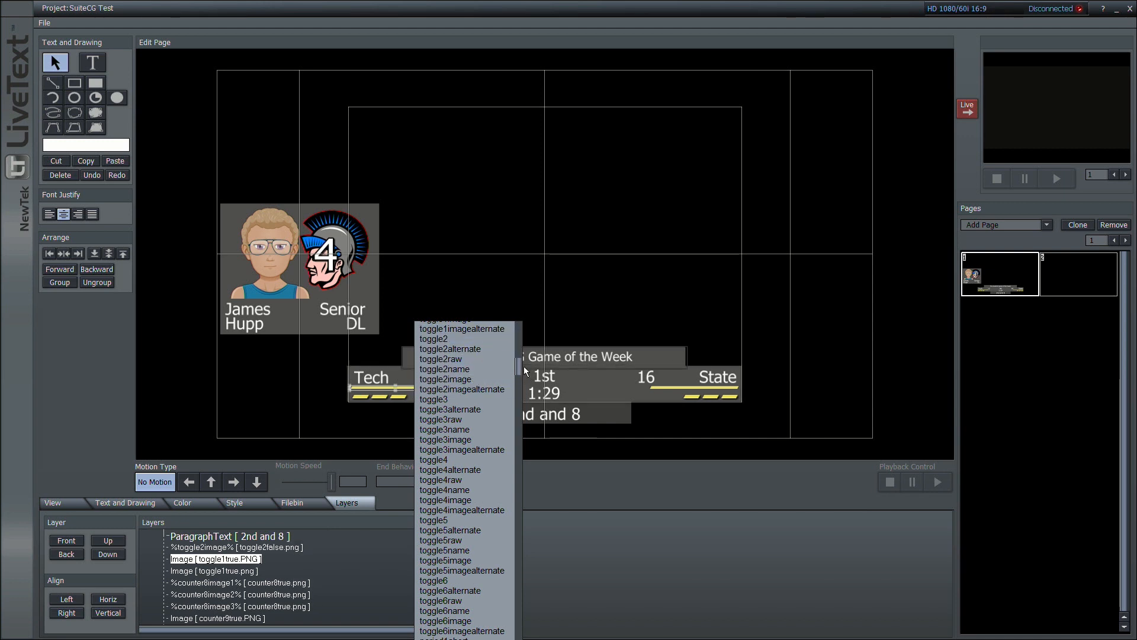
{"action": "scroll", "coordinate": [486, 363], "scroll_direction": "up", "scroll_amount": 2}
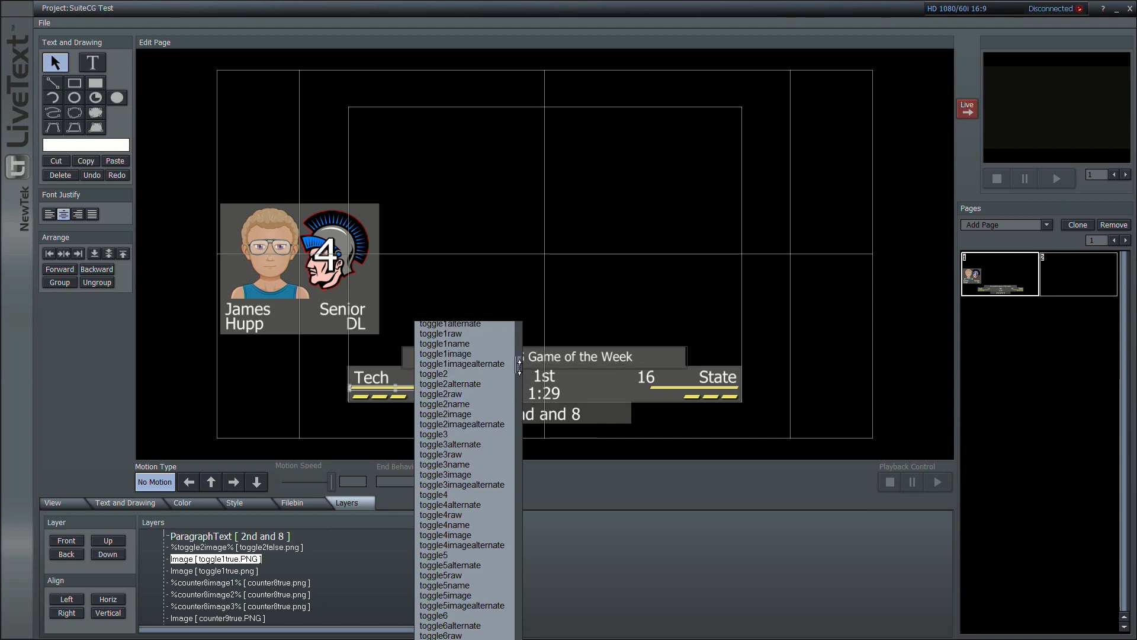
{"action": "left_click", "coordinate": [481, 357]}
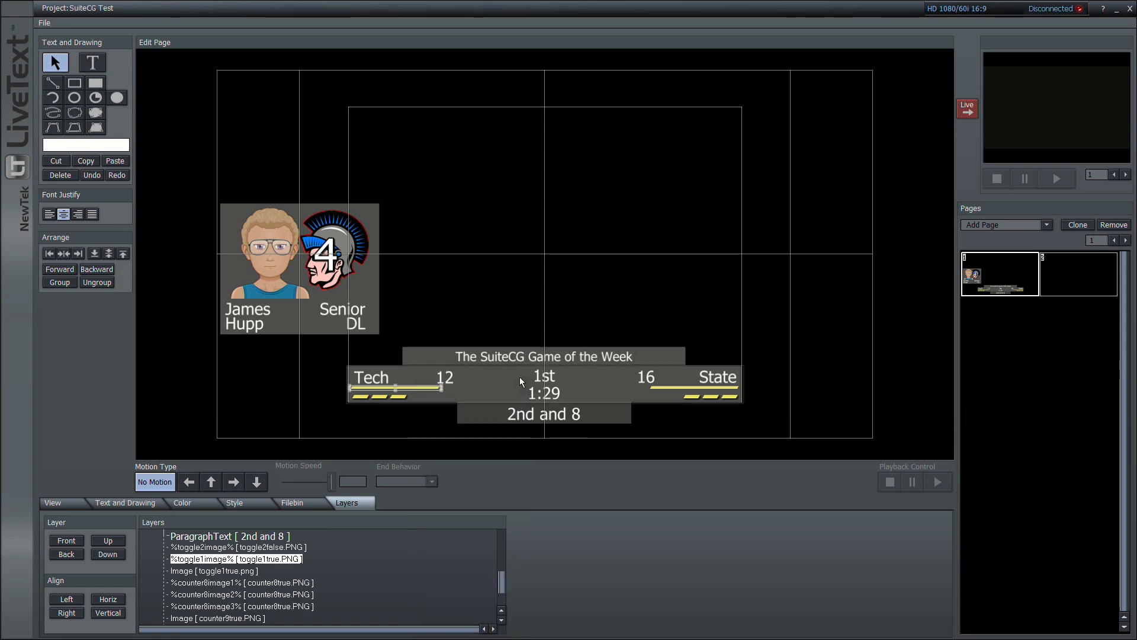
Step: Link the yellow possession line under State to the toggle1imagealternate key
{"action": "left_click", "coordinate": [668, 388]}
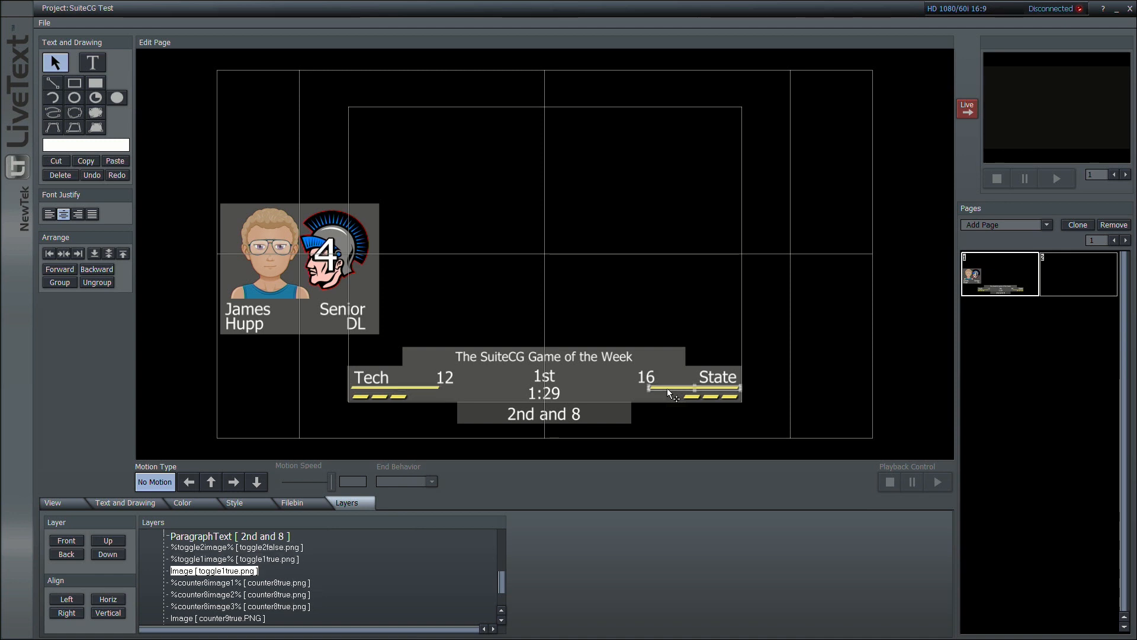
{"action": "right_click", "coordinate": [667, 388]}
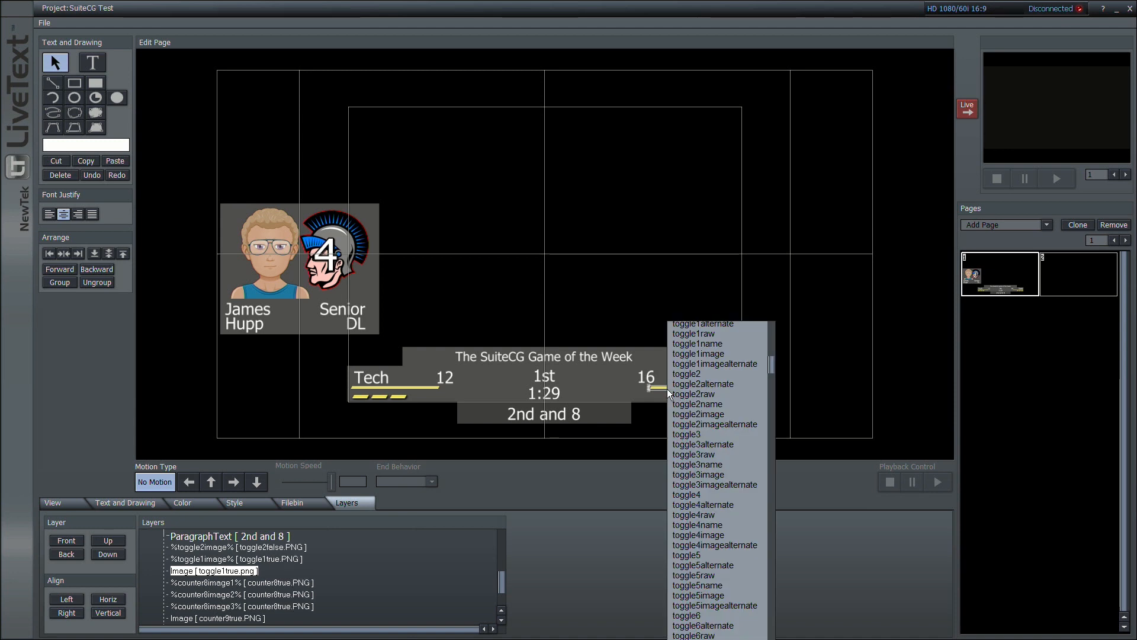
{"action": "left_click", "coordinate": [722, 364]}
{"action": "left_click", "coordinate": [820, 368]}
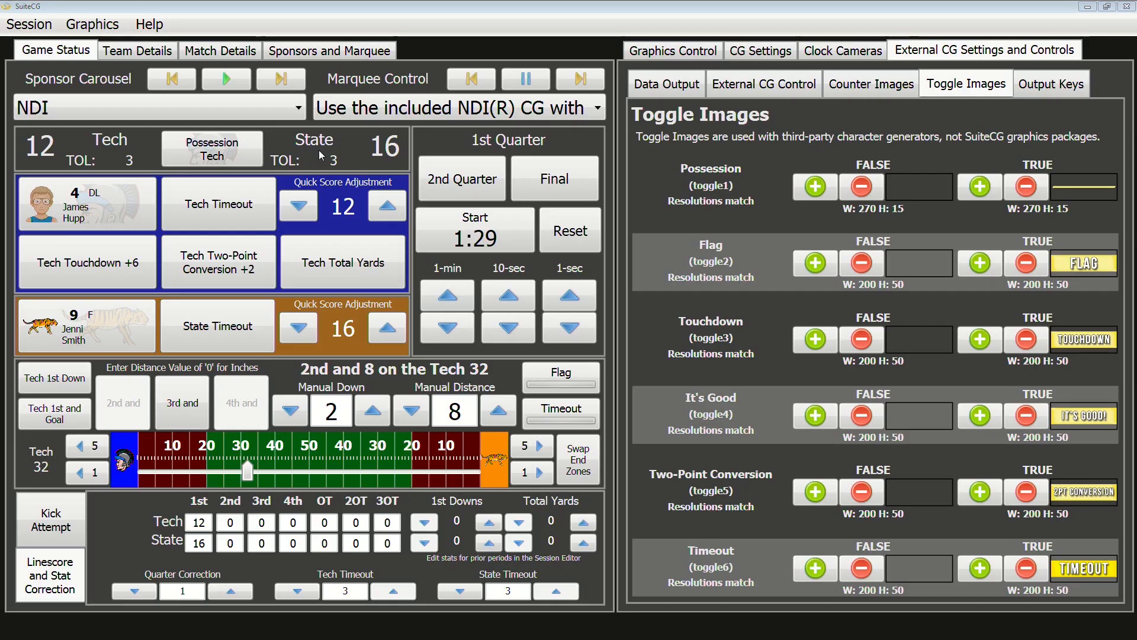
Step: Switch to SuiteCG, change ball possession to State, and turn the general timeout on and off
{"action": "left_click", "coordinate": [233, 155]}
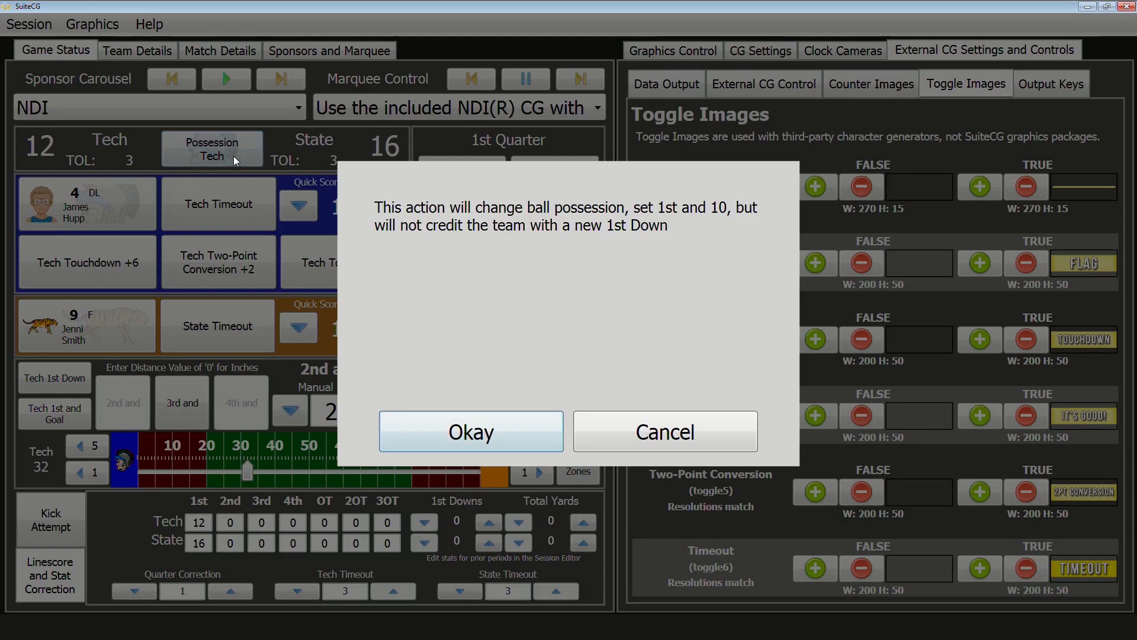
{"action": "left_click", "coordinate": [503, 429]}
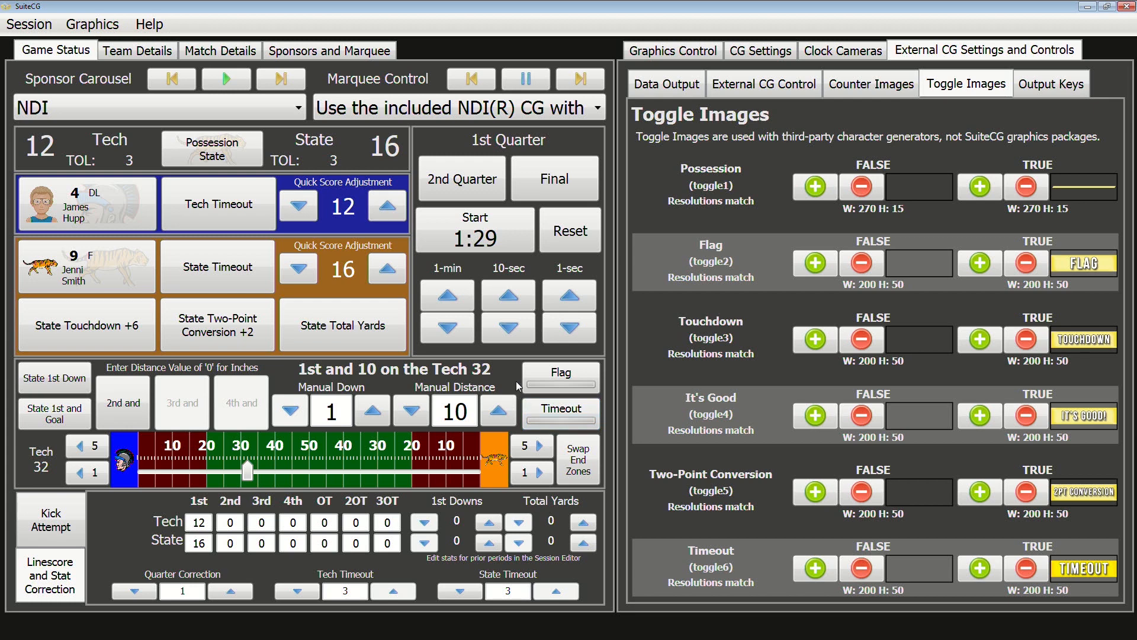
{"action": "left_click", "coordinate": [569, 416]}
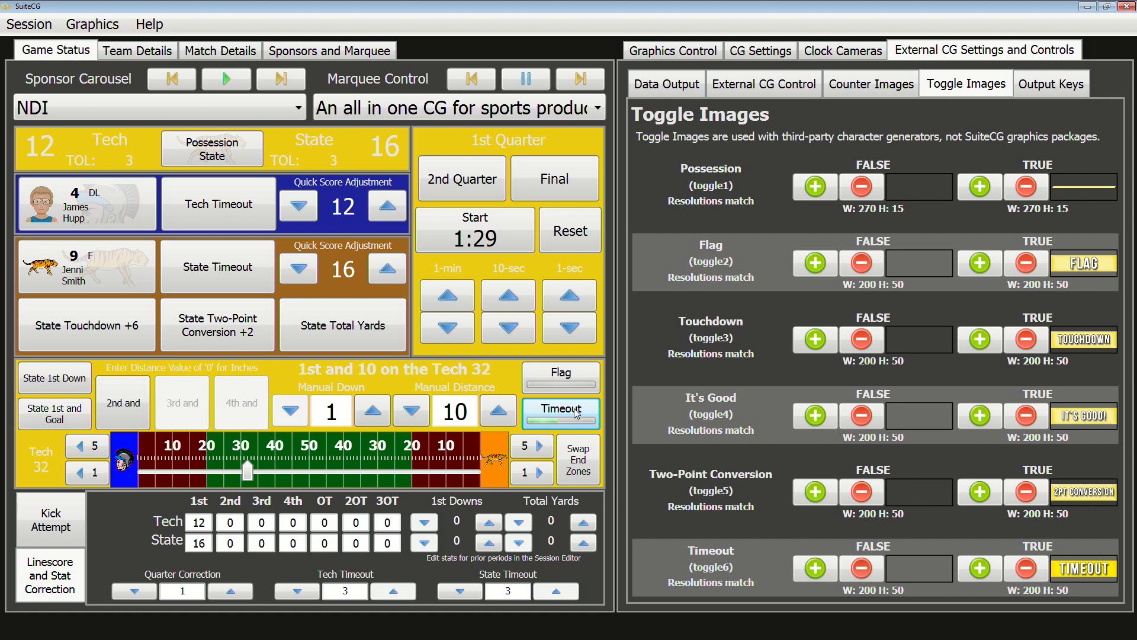
{"action": "left_click", "coordinate": [574, 412]}
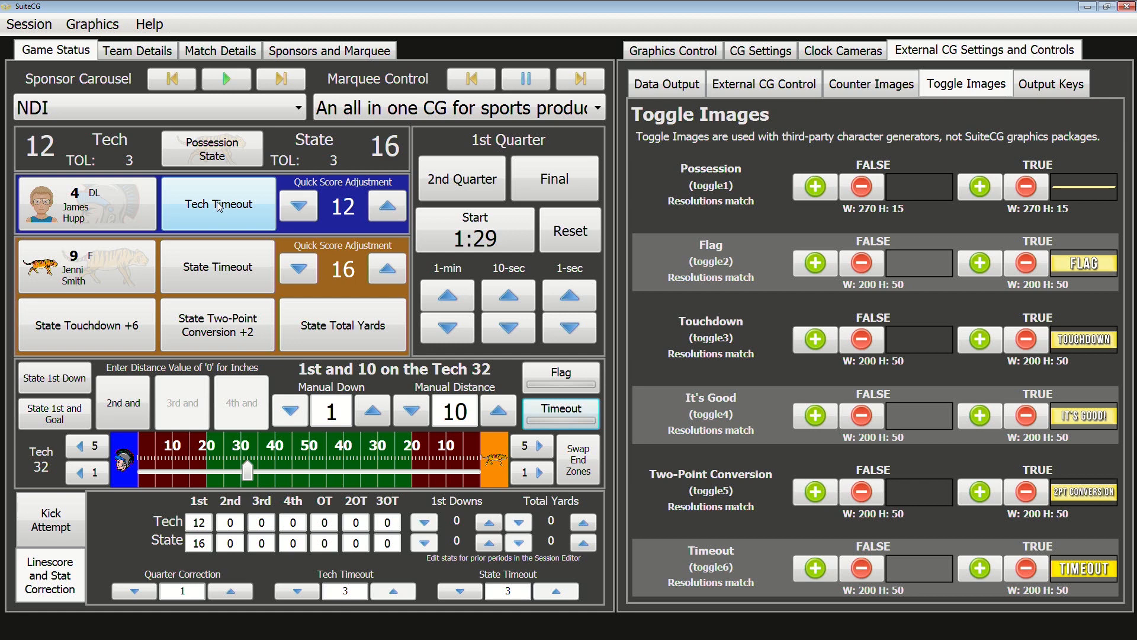
Step: Charge a timeout to Tech and check the scoreboard page in LiveText
{"action": "left_click", "coordinate": [219, 205]}
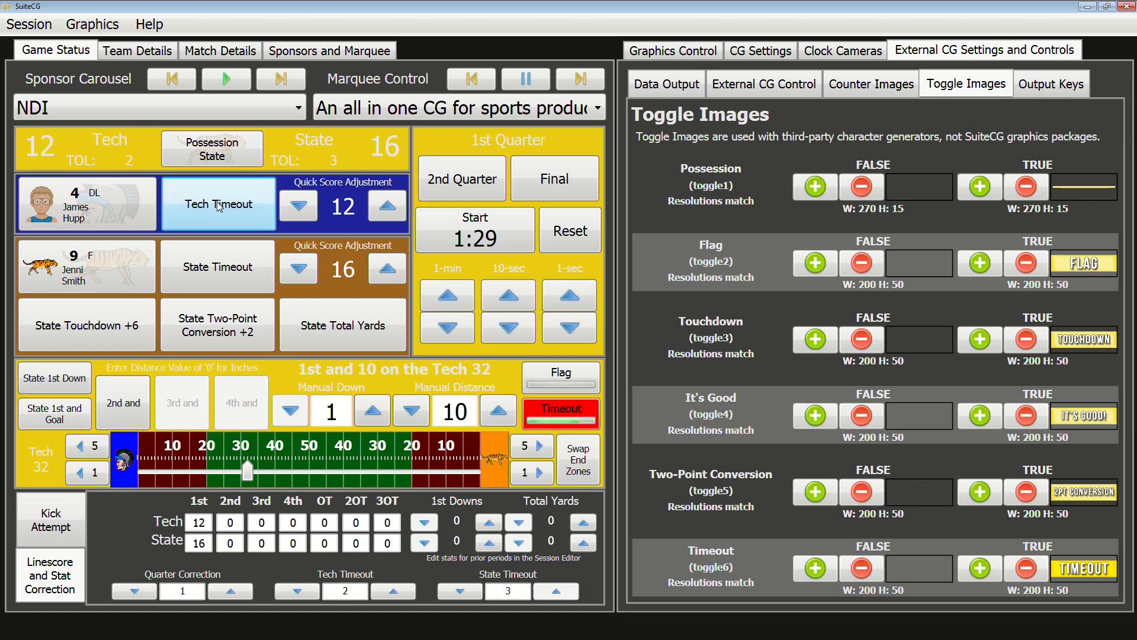
{"action": "key", "text": "alt+Tab"}
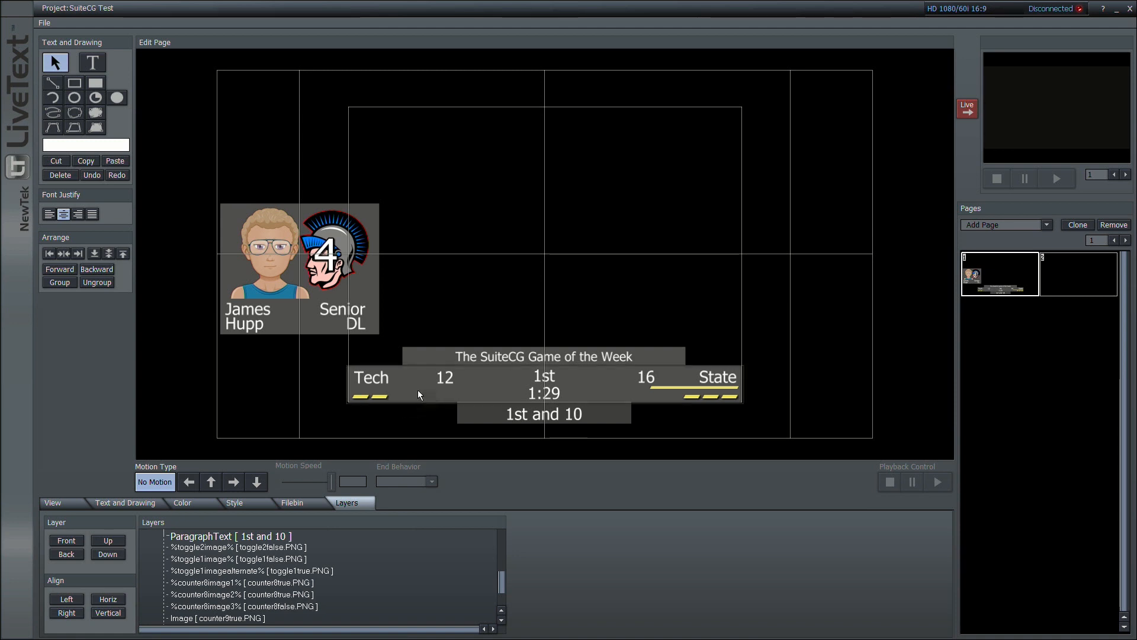
Step: Return to SuiteCG, review the counter image settings, and open the output key-value pairs
{"action": "key", "text": "alt+Tab"}
{"action": "left_click", "coordinate": [891, 92]}
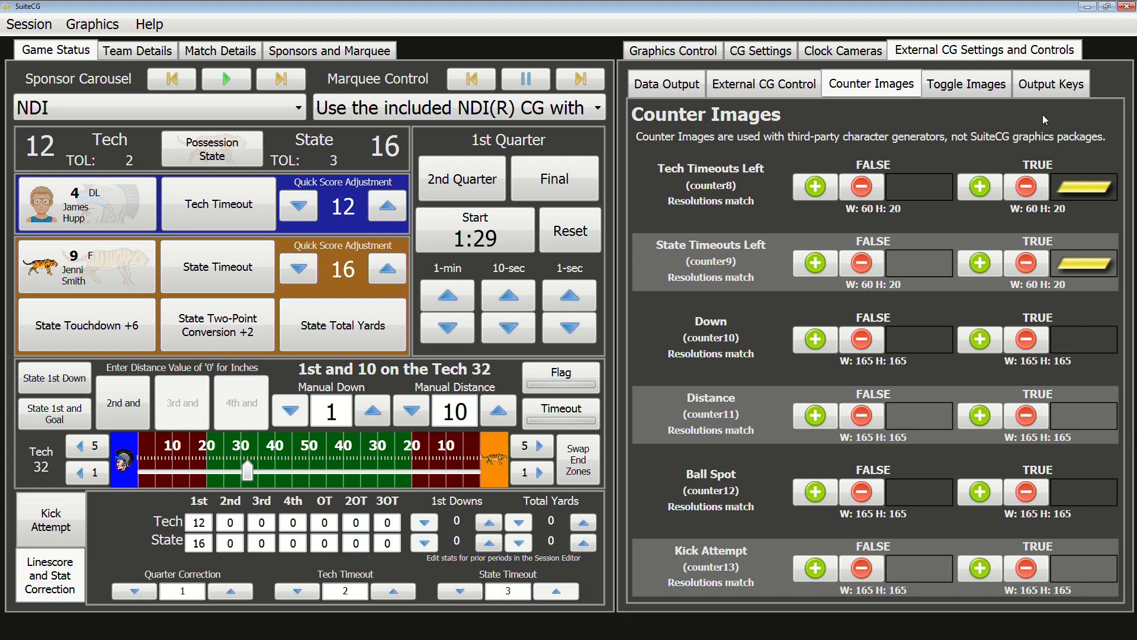
{"action": "left_click", "coordinate": [1044, 91]}
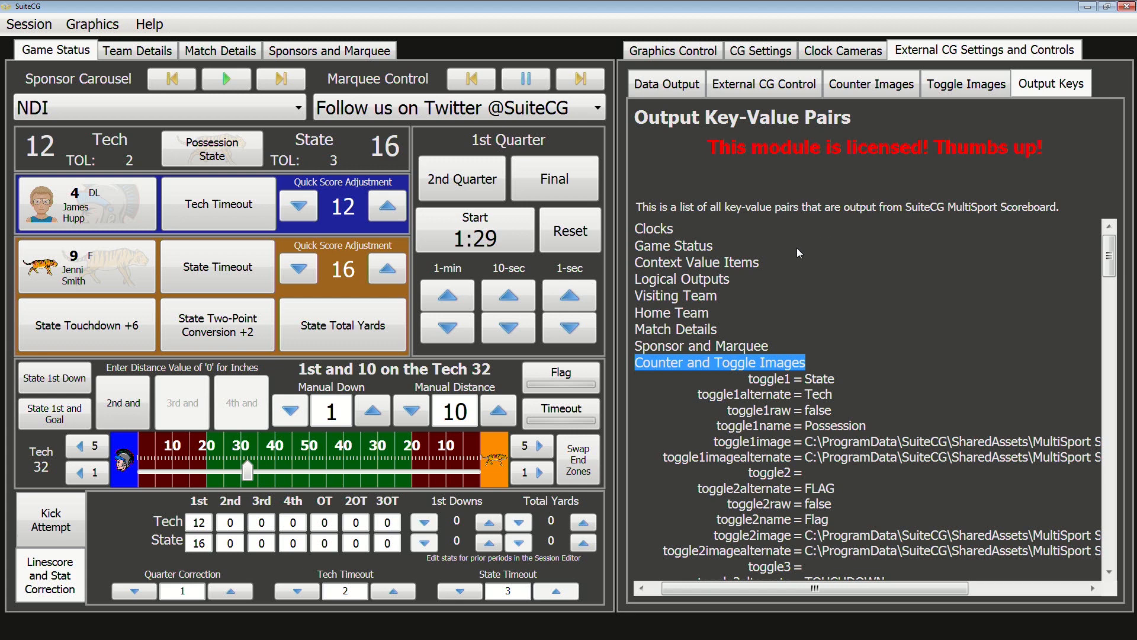
Step: Examine the counter8 image state keys while setting Tech's timeouts to 3, down to 0, and back to 3
{"action": "left_click_drag", "start_coordinate": [1109, 256], "coordinate": [1102, 339]}
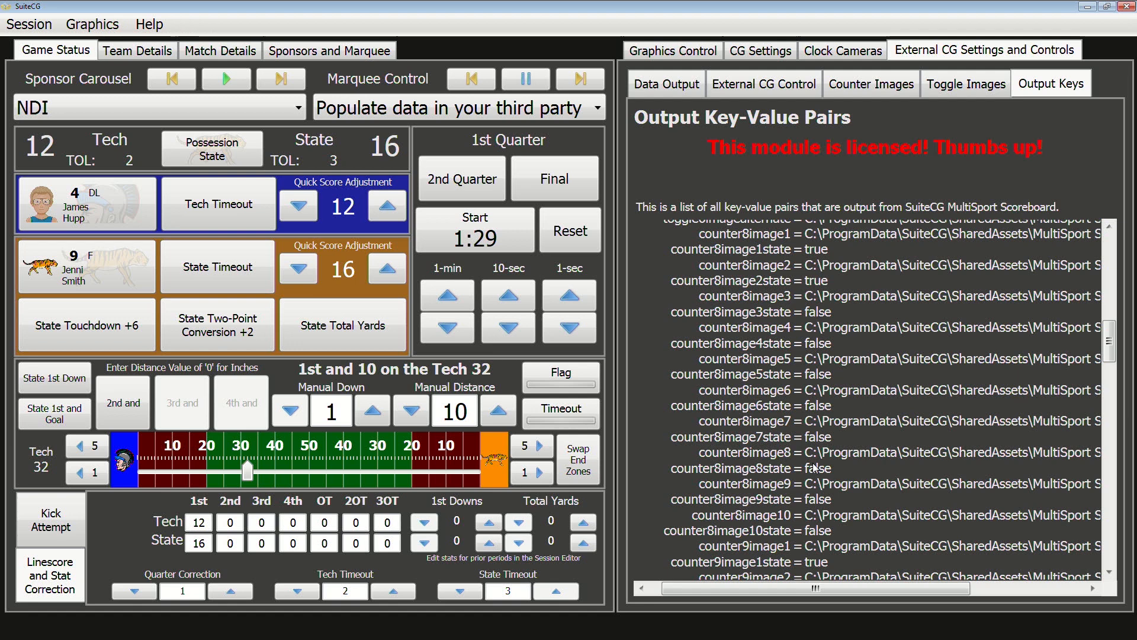
{"action": "left_click", "coordinate": [395, 593]}
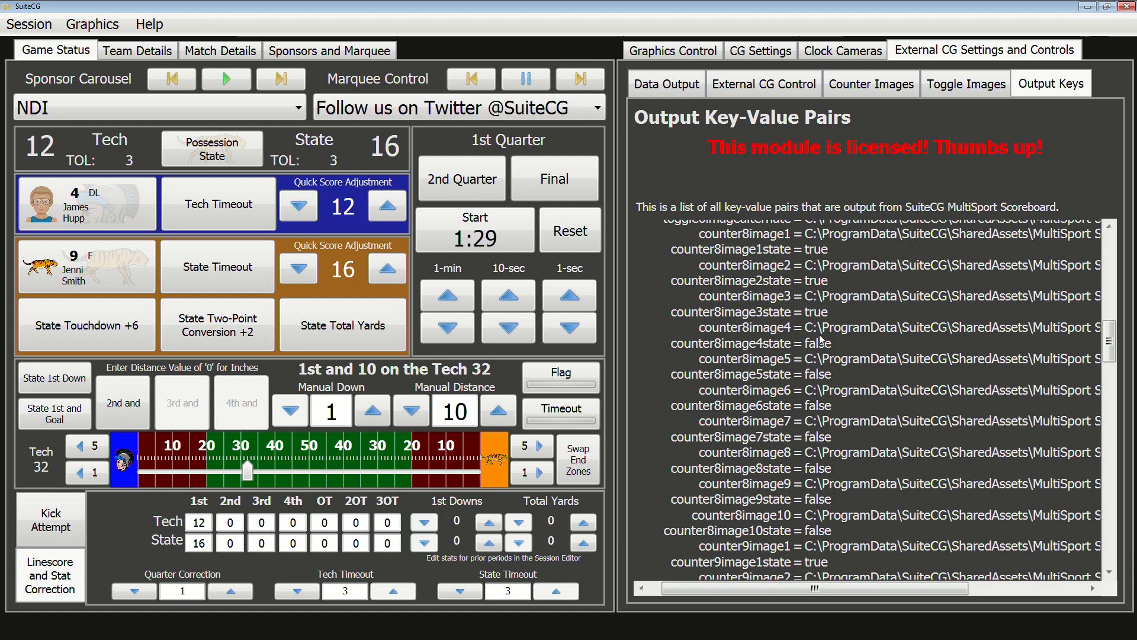
{"action": "left_click", "coordinate": [298, 592]}
{"action": "left_click", "coordinate": [299, 593]}
{"action": "left_click", "coordinate": [304, 593]}
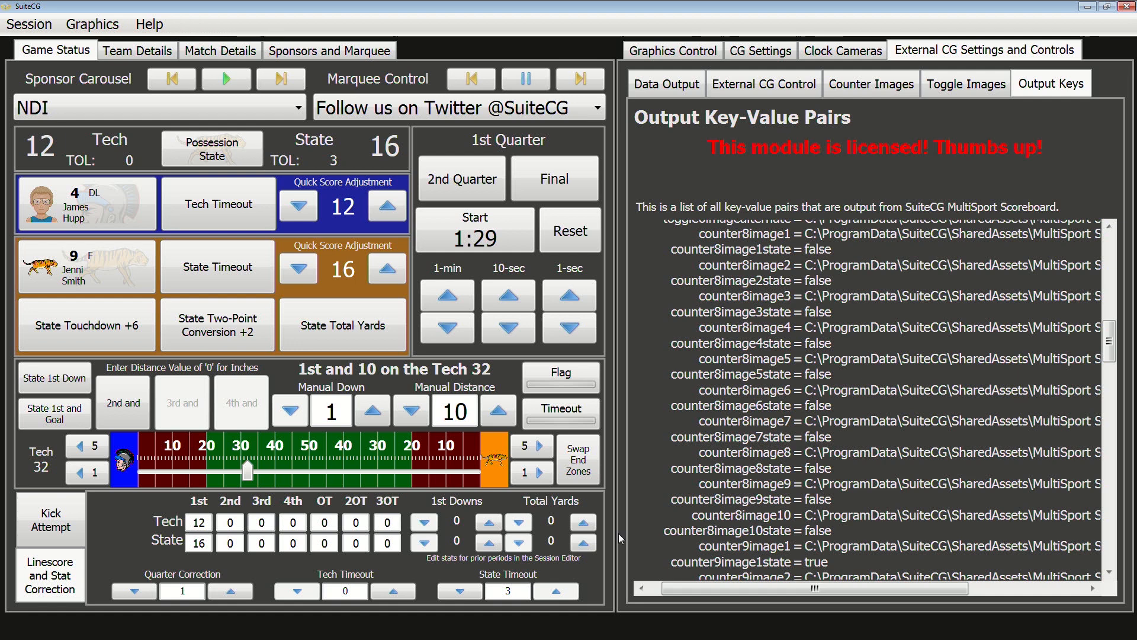
{"action": "left_click", "coordinate": [394, 592]}
{"action": "left_click", "coordinate": [396, 594]}
{"action": "left_click", "coordinate": [396, 594]}
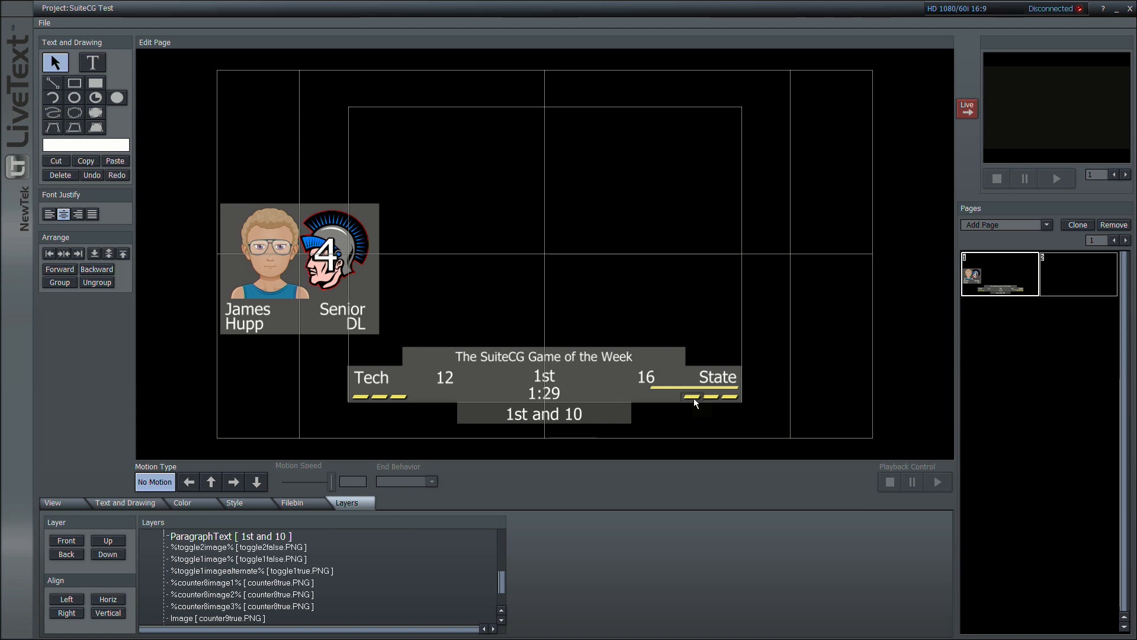
Step: Switch to LiveText and link State's first timeout marker image to the counter9image1 key
{"action": "right_click", "coordinate": [694, 398]}
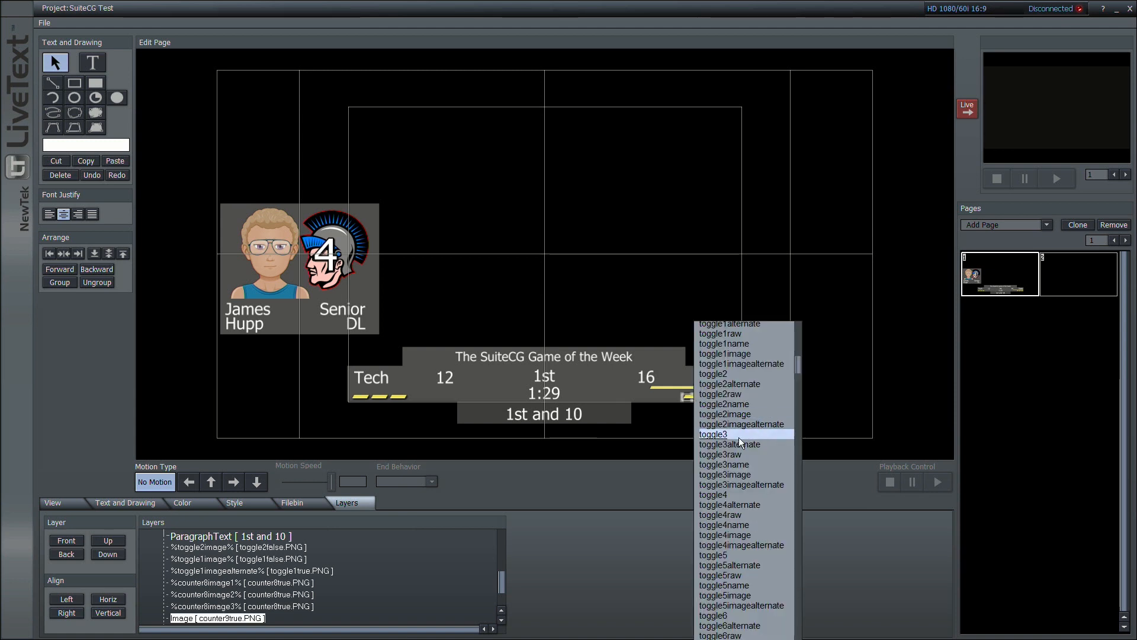
{"action": "left_click_drag", "start_coordinate": [798, 367], "coordinate": [792, 572]}
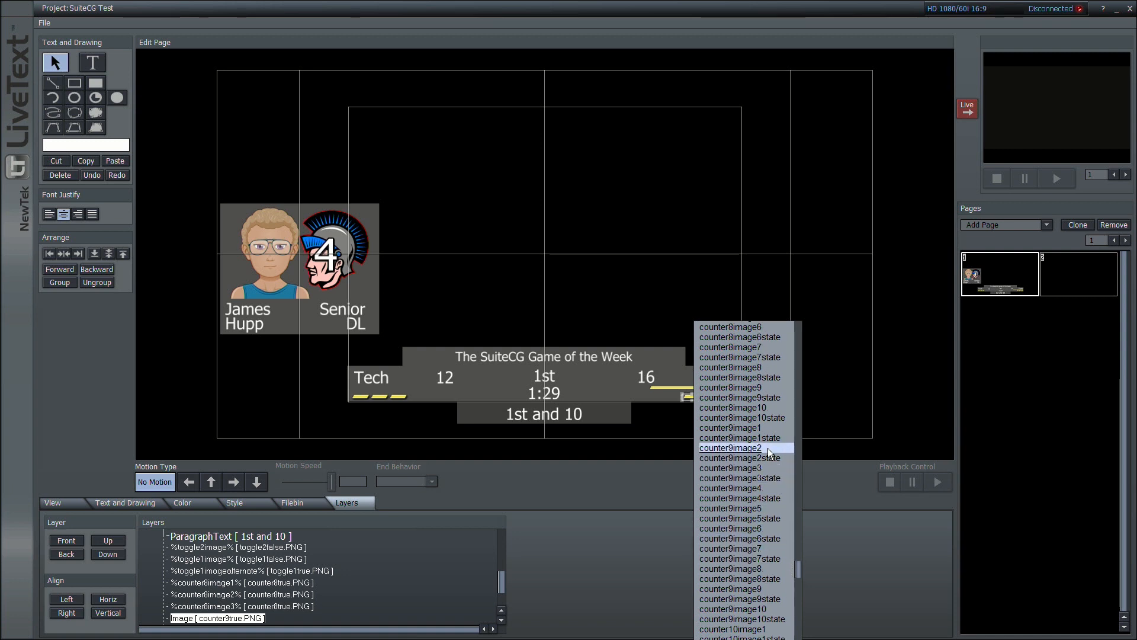
{"action": "left_click", "coordinate": [758, 428]}
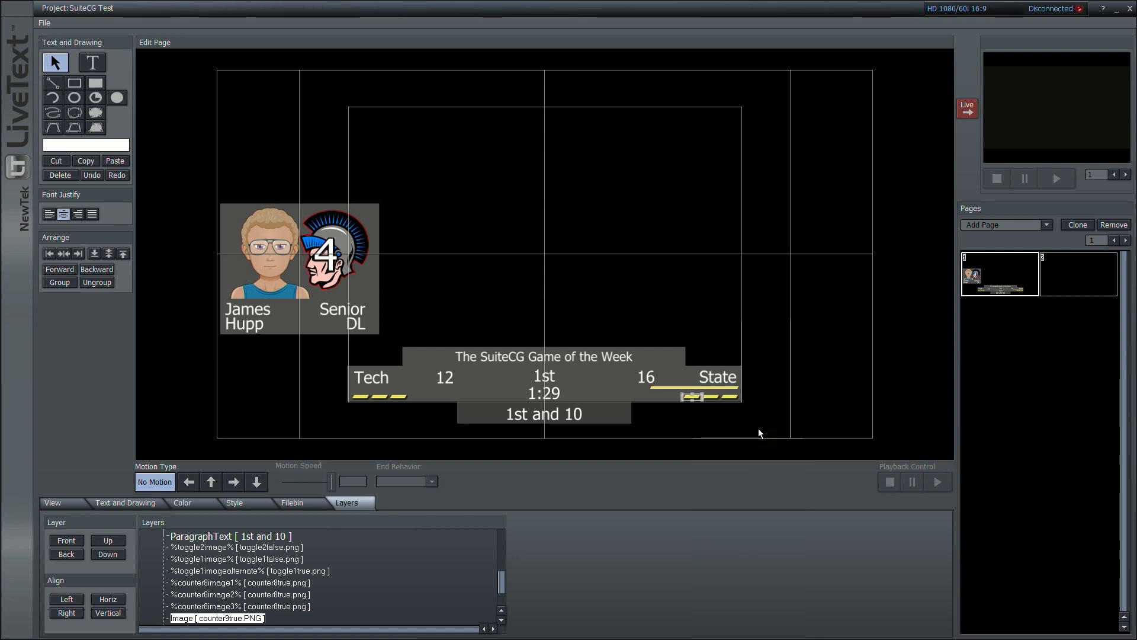
Step: Link State's second timeout marker to counter9image2 and its third marker to counter9image3
{"action": "left_click", "coordinate": [711, 396]}
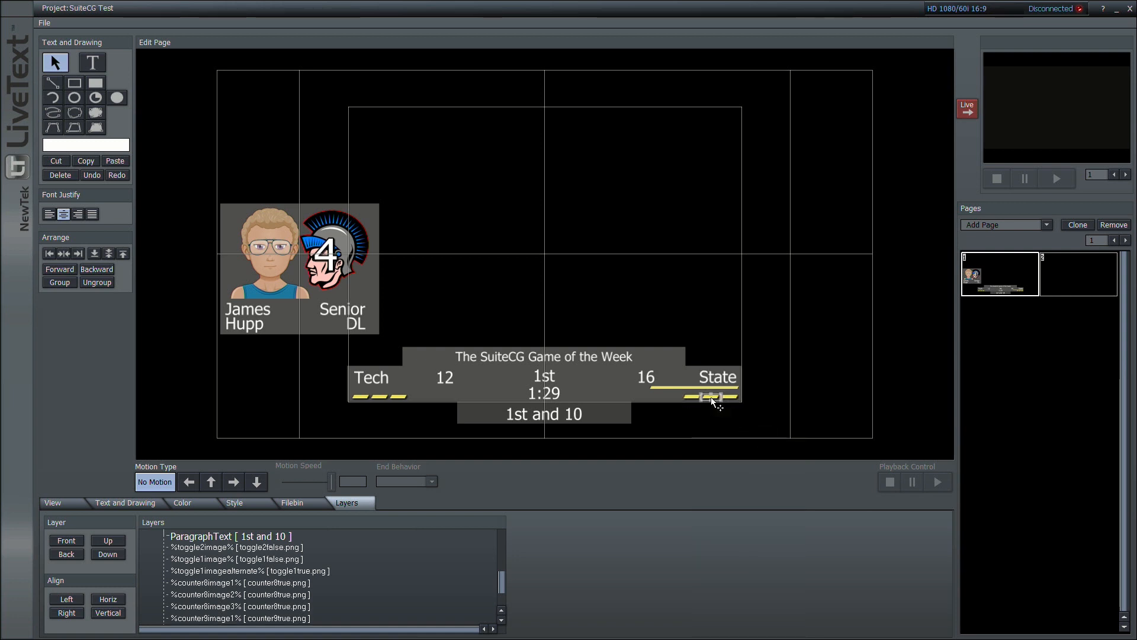
{"action": "right_click", "coordinate": [711, 397]}
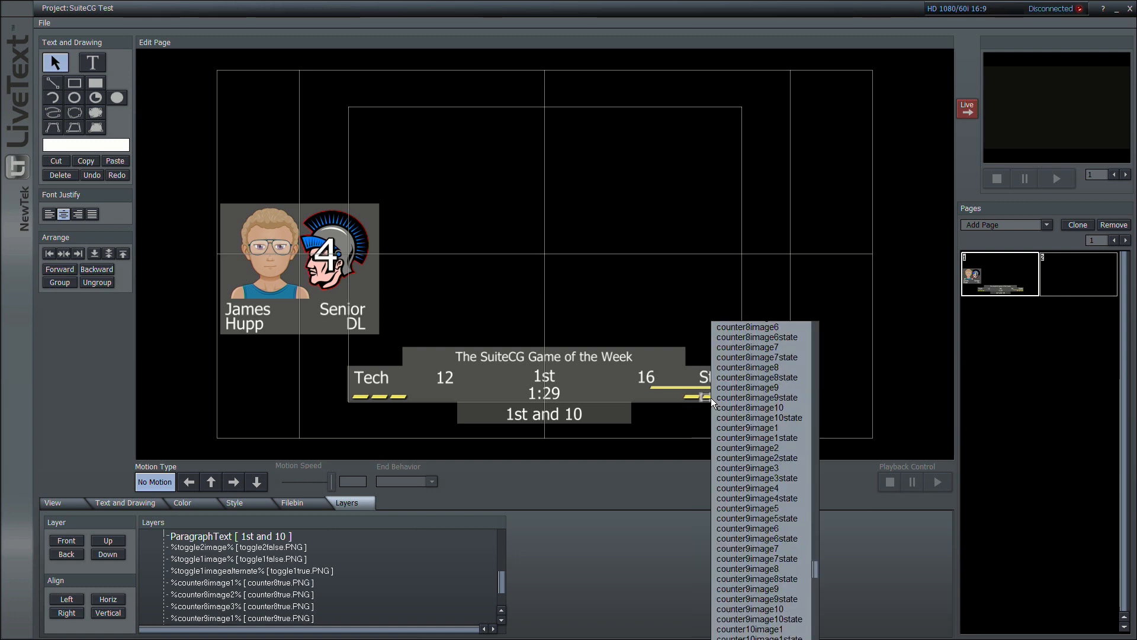
{"action": "left_click", "coordinate": [776, 448]}
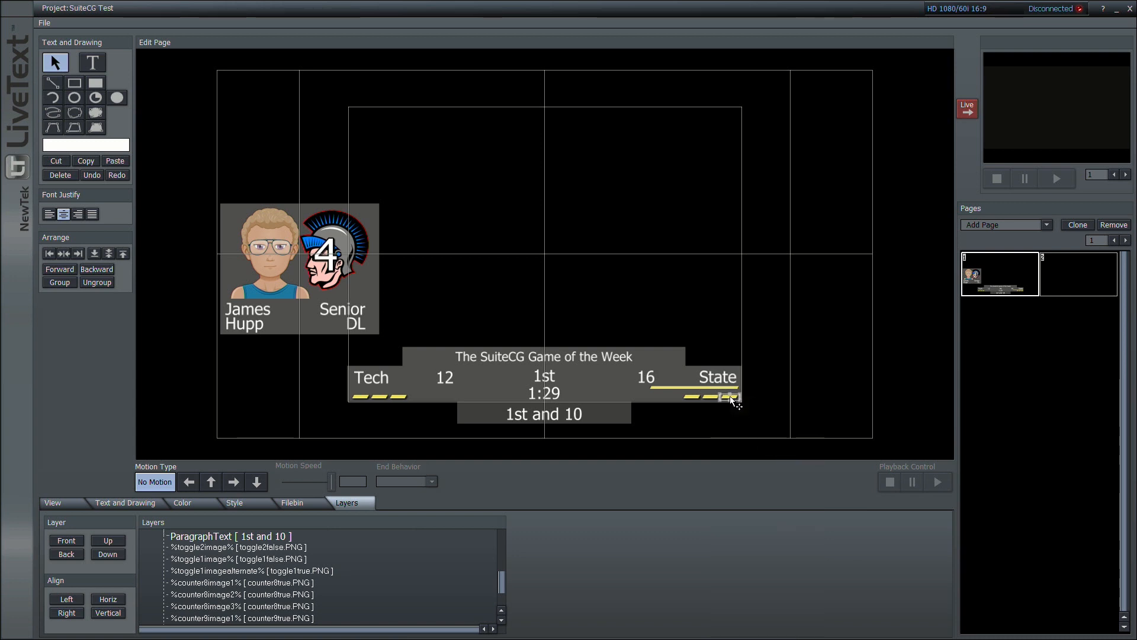
{"action": "right_click", "coordinate": [731, 398]}
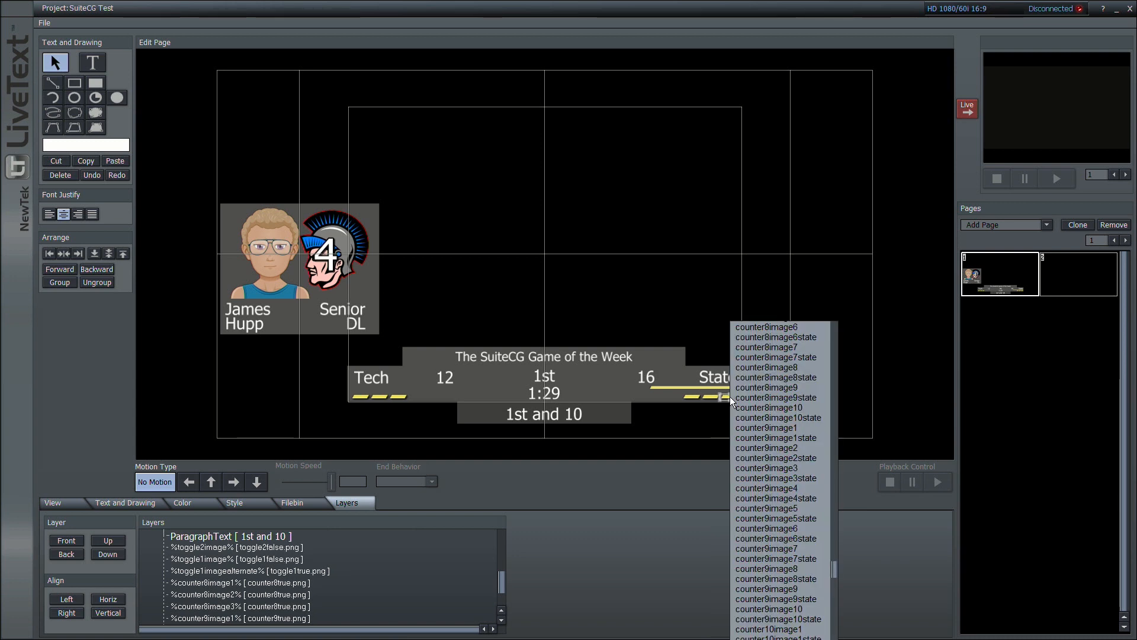
{"action": "left_click", "coordinate": [766, 467]}
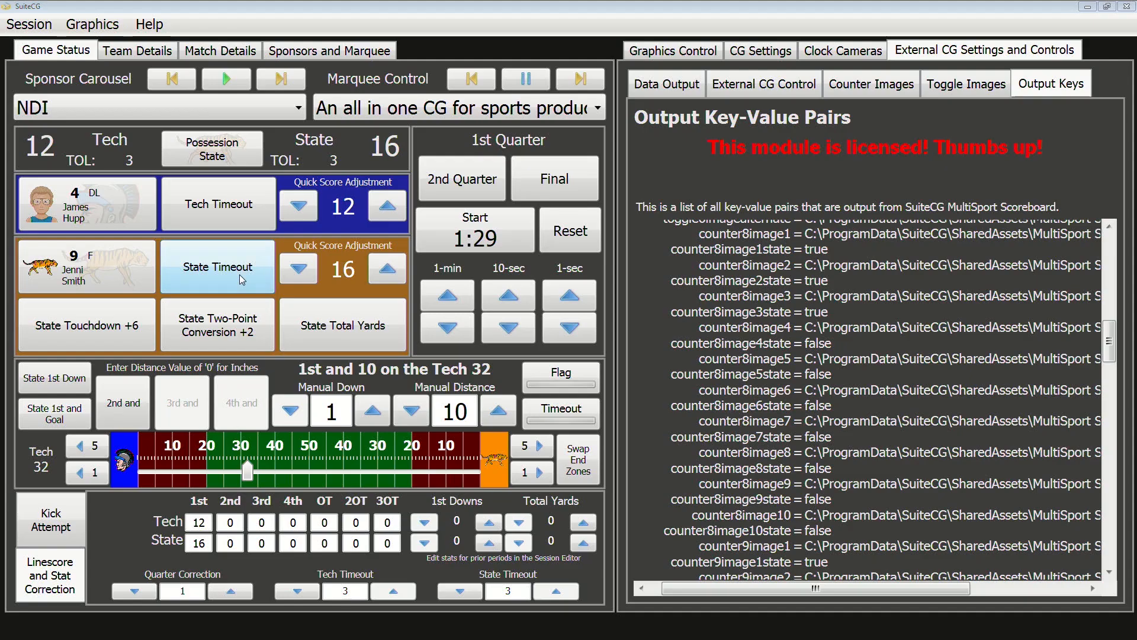
Step: Switch to SuiteCG, charge a timeout to State, and check the timeout markers on the LiveText scoreboard page
{"action": "left_click", "coordinate": [239, 276]}
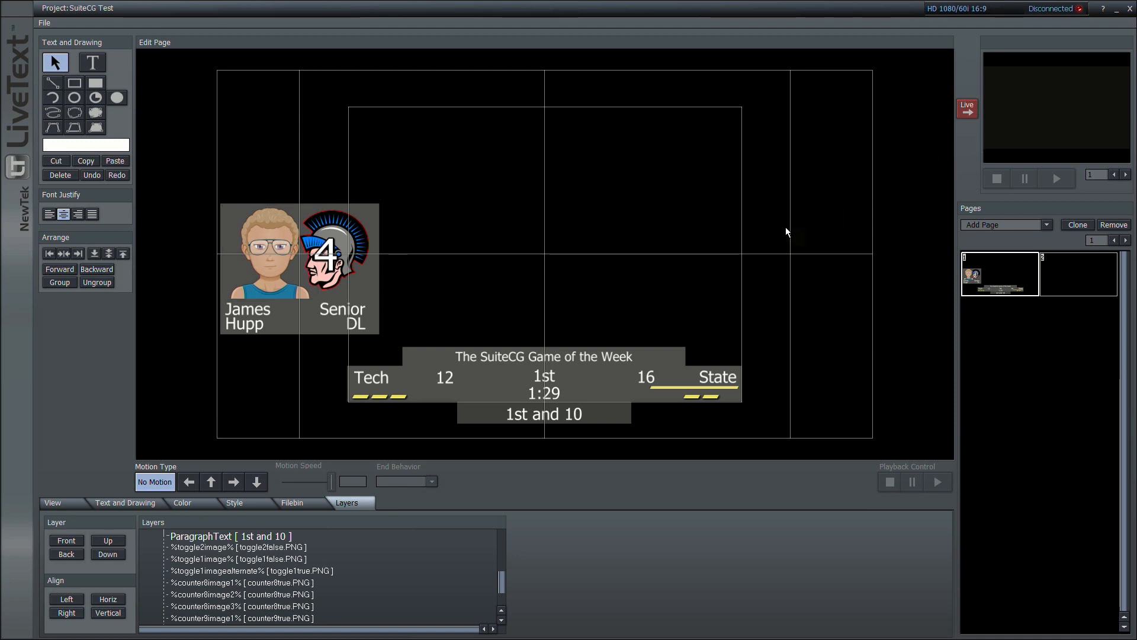
{"action": "left_click", "coordinate": [1117, 10]}
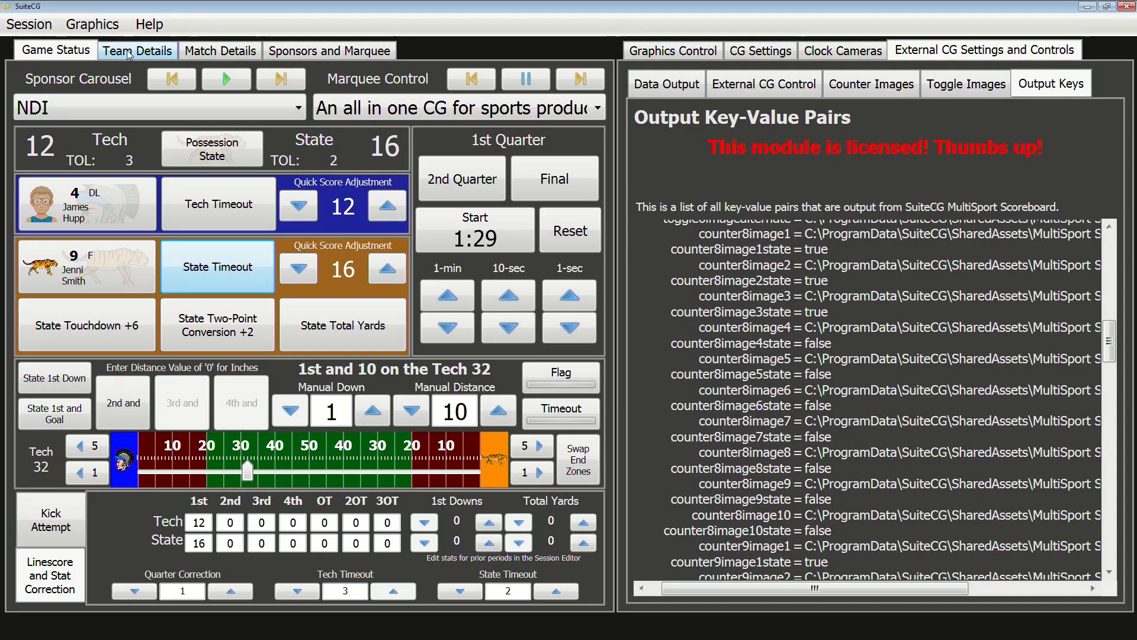
Step: Switch to SuiteCG and review the player entries in the Tech roster under the team details
{"action": "left_click", "coordinate": [134, 52]}
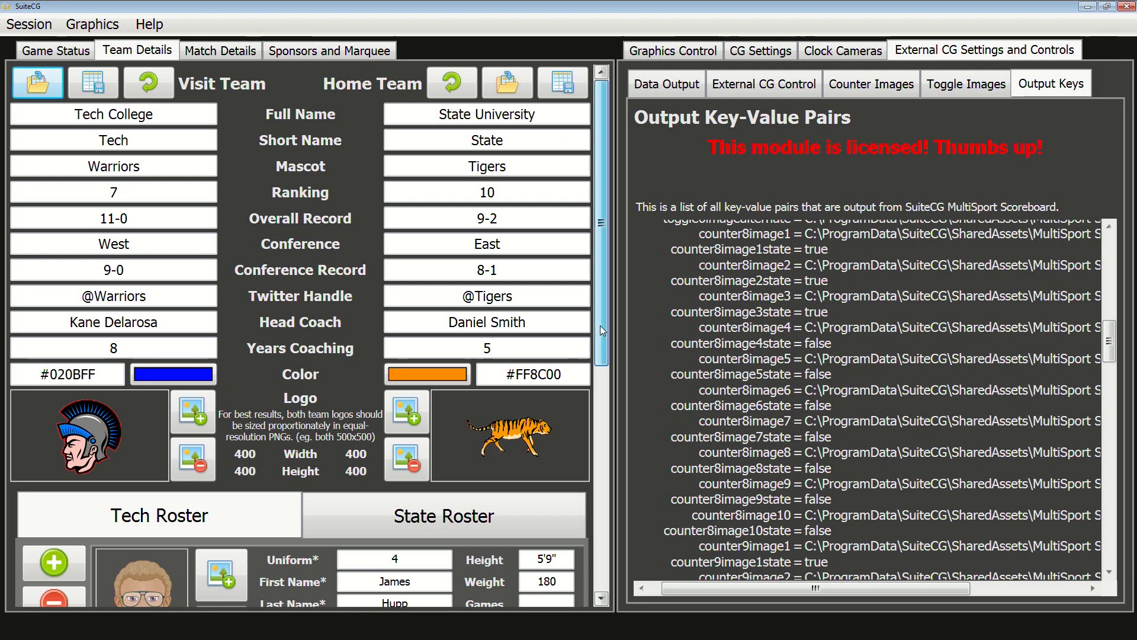
{"action": "left_click_drag", "start_coordinate": [600, 325], "coordinate": [606, 569]}
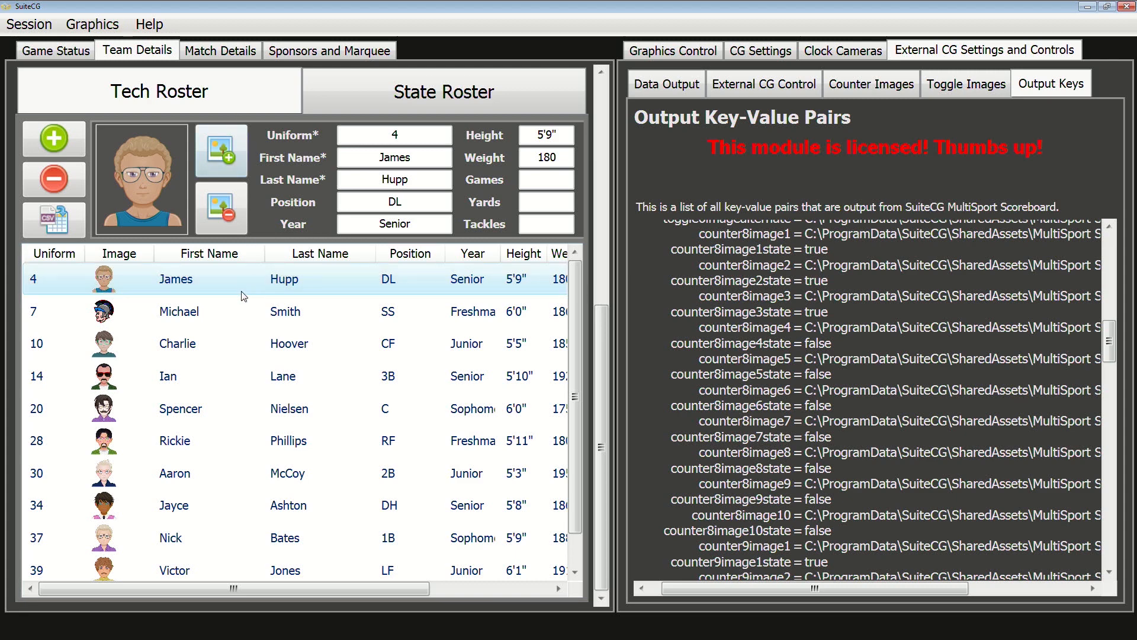
{"action": "left_click", "coordinate": [216, 314]}
{"action": "left_click", "coordinate": [207, 341]}
{"action": "left_click", "coordinate": [203, 368]}
{"action": "left_click", "coordinate": [201, 398]}
{"action": "left_click", "coordinate": [188, 449]}
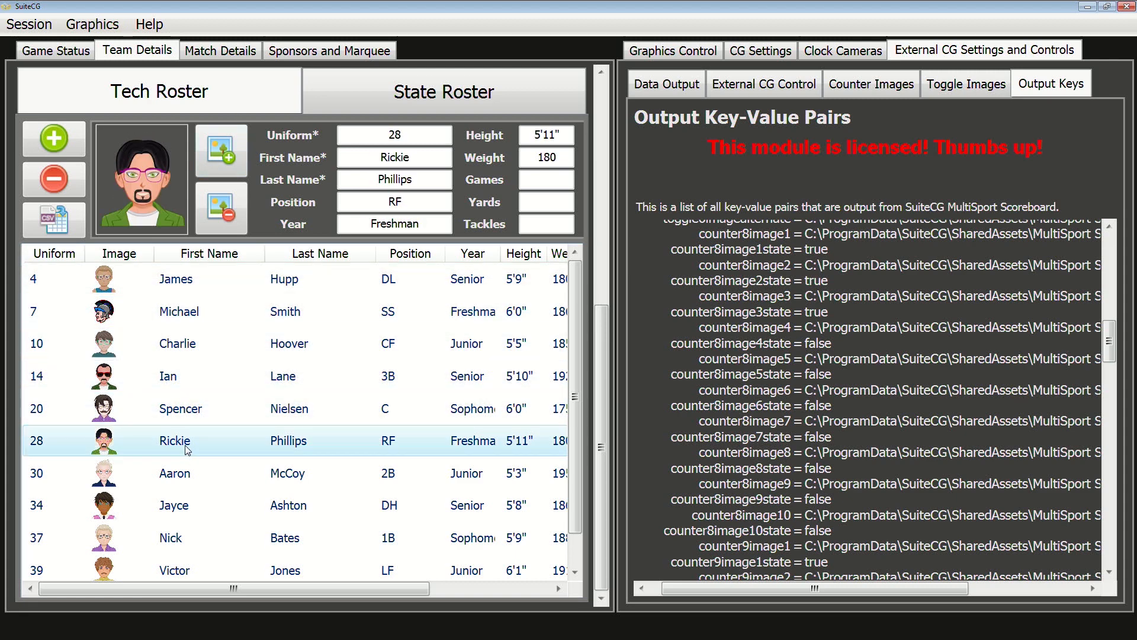
{"action": "left_click", "coordinate": [185, 484]}
{"action": "left_click", "coordinate": [185, 503]}
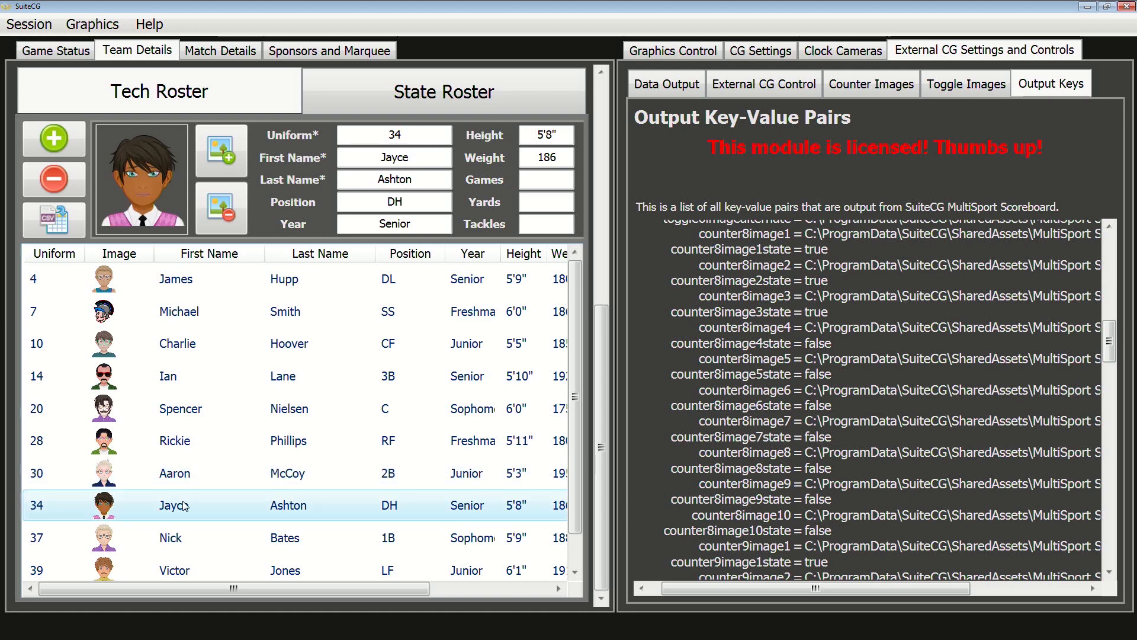
{"action": "left_click", "coordinate": [171, 540]}
{"action": "left_click", "coordinate": [173, 569]}
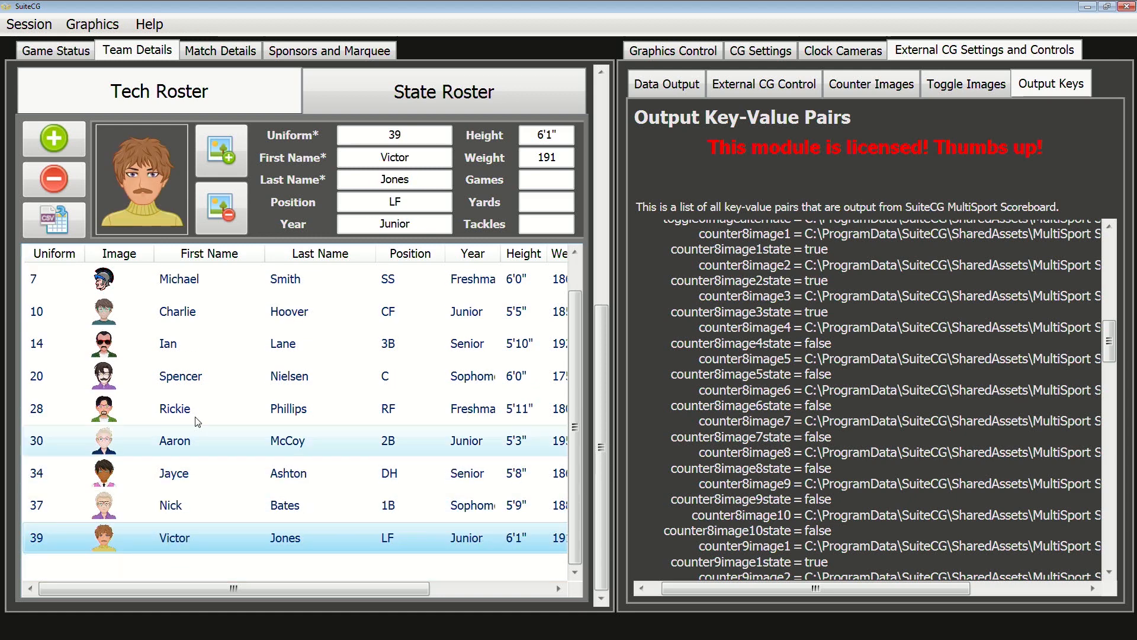
{"action": "left_click", "coordinate": [175, 287]}
{"action": "left_click_drag", "start_coordinate": [596, 338], "coordinate": [598, 71]}
Step: Return to the game status, choose Tech player number 4, and reopen the Tech player selection before cancelling it
{"action": "left_click", "coordinate": [56, 51]}
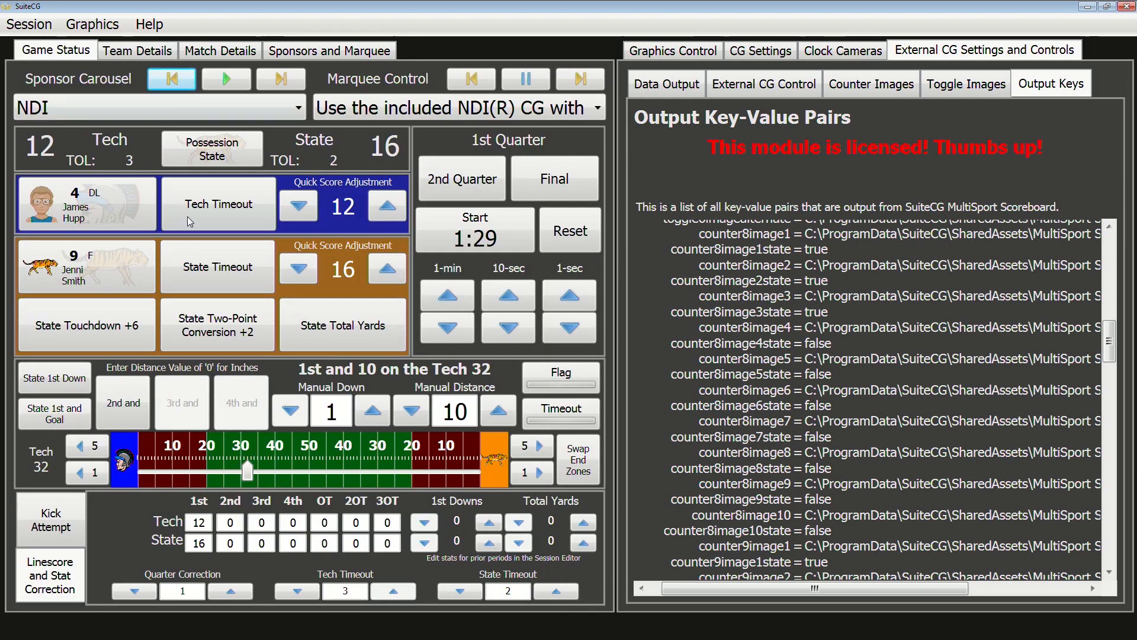
{"action": "left_click", "coordinate": [135, 225]}
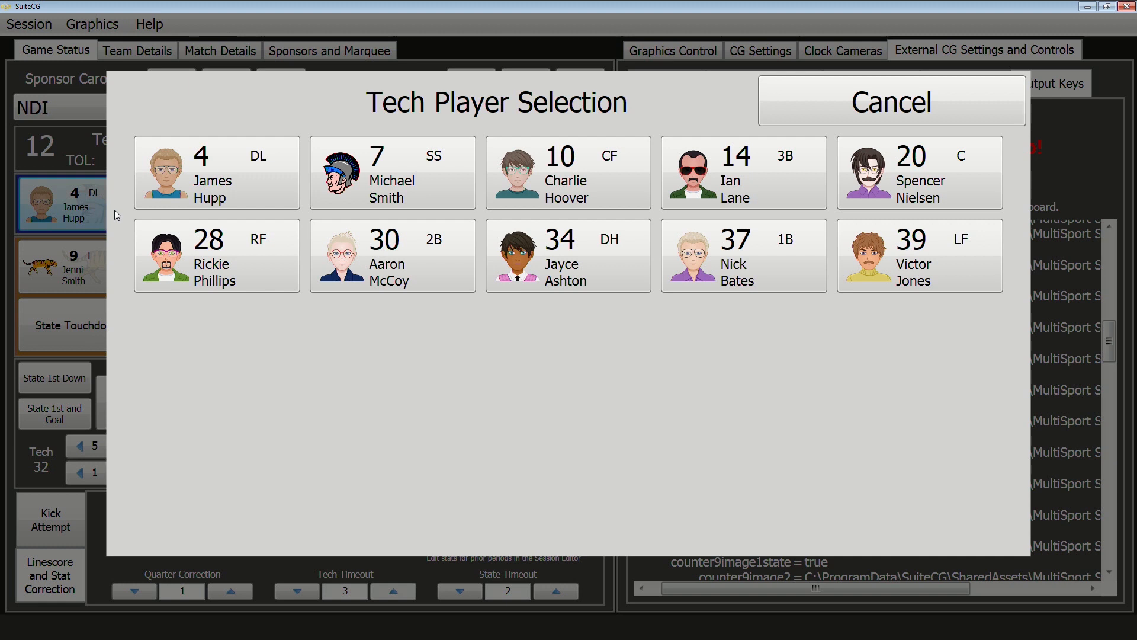
{"action": "left_click", "coordinate": [271, 189]}
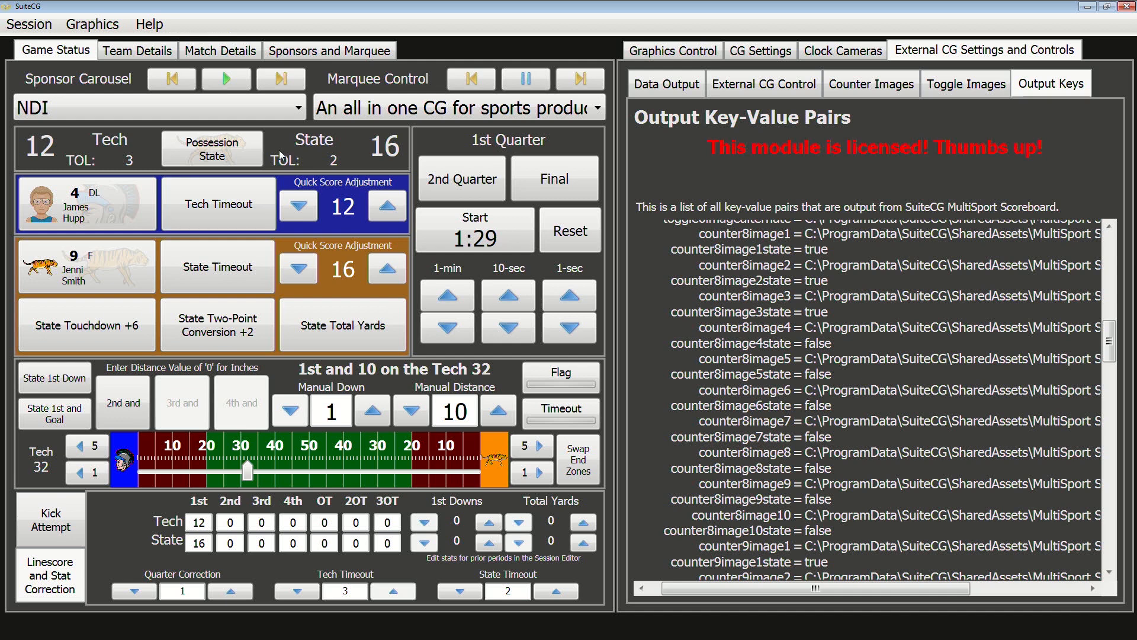
{"action": "left_click", "coordinate": [43, 216]}
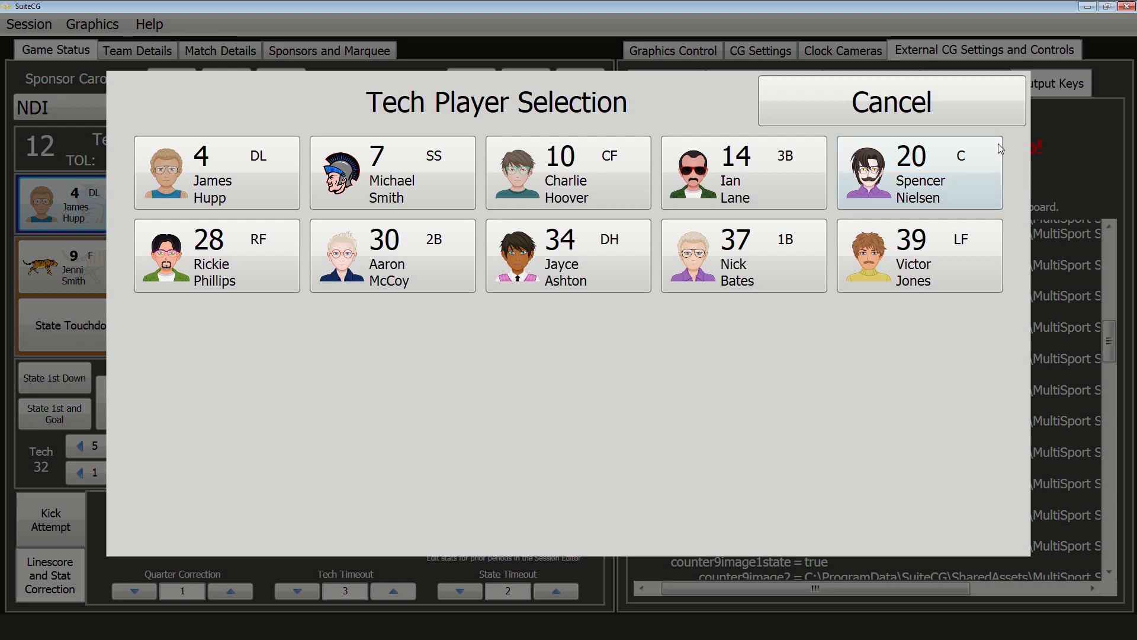
{"action": "left_click", "coordinate": [1004, 116]}
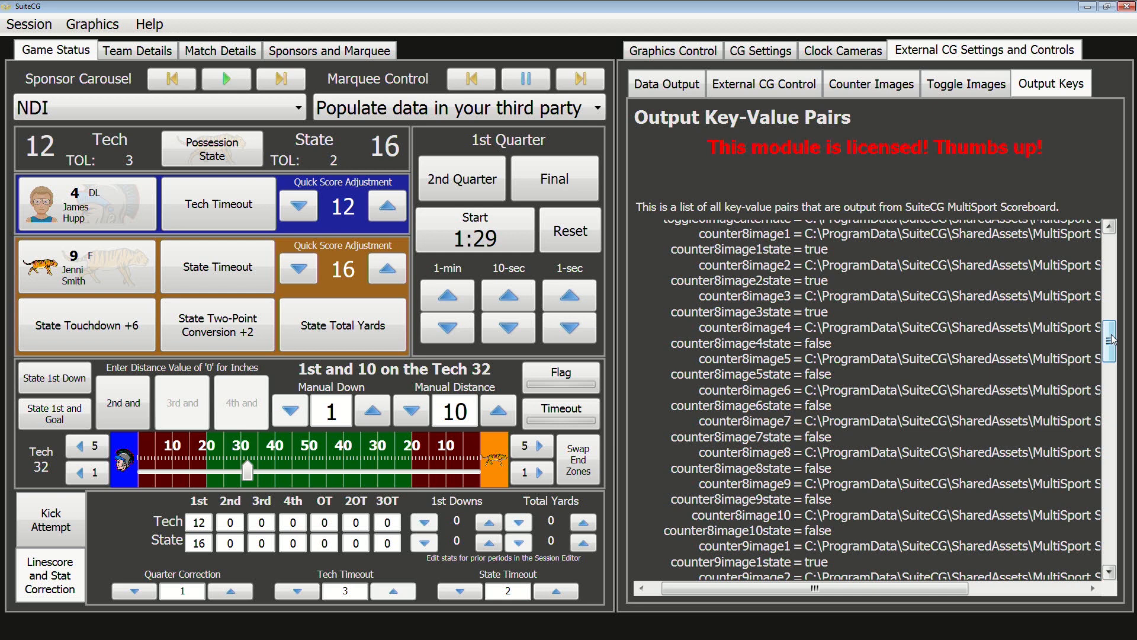
Step: Collapse the Counter and Toggle Images keys, expand Visiting Team Players, and examine the visitplayer1 keys
{"action": "left_click_drag", "start_coordinate": [1112, 339], "coordinate": [1122, 236]}
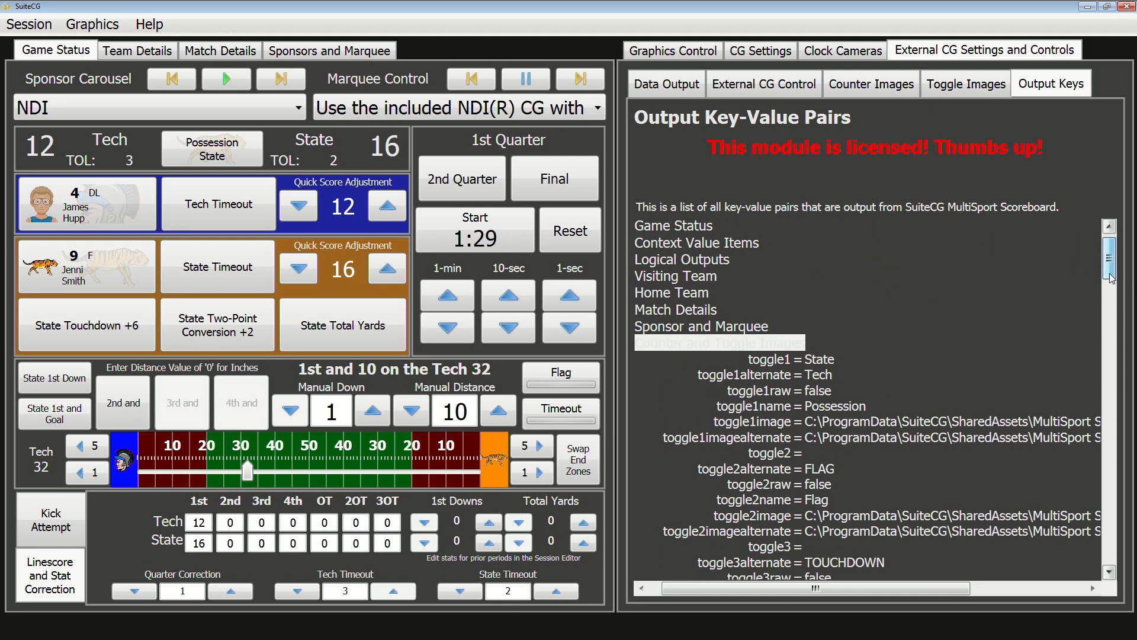
{"action": "left_click_drag", "start_coordinate": [690, 589], "coordinate": [667, 588]}
{"action": "left_click", "coordinate": [645, 342]}
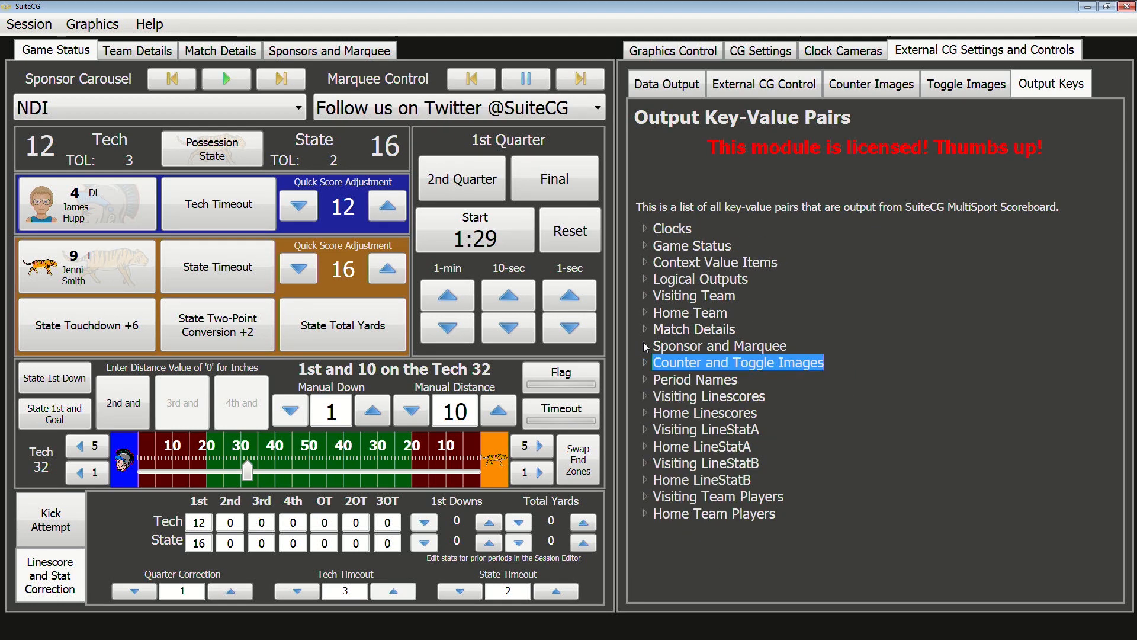
{"action": "left_click", "coordinate": [663, 499]}
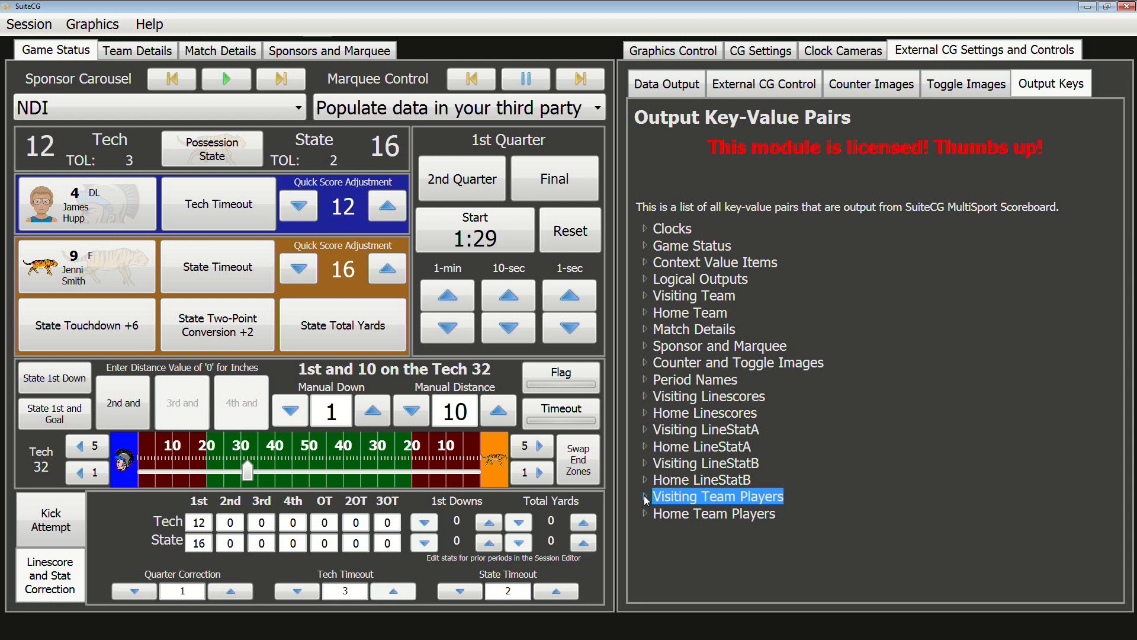
{"action": "left_click", "coordinate": [645, 498]}
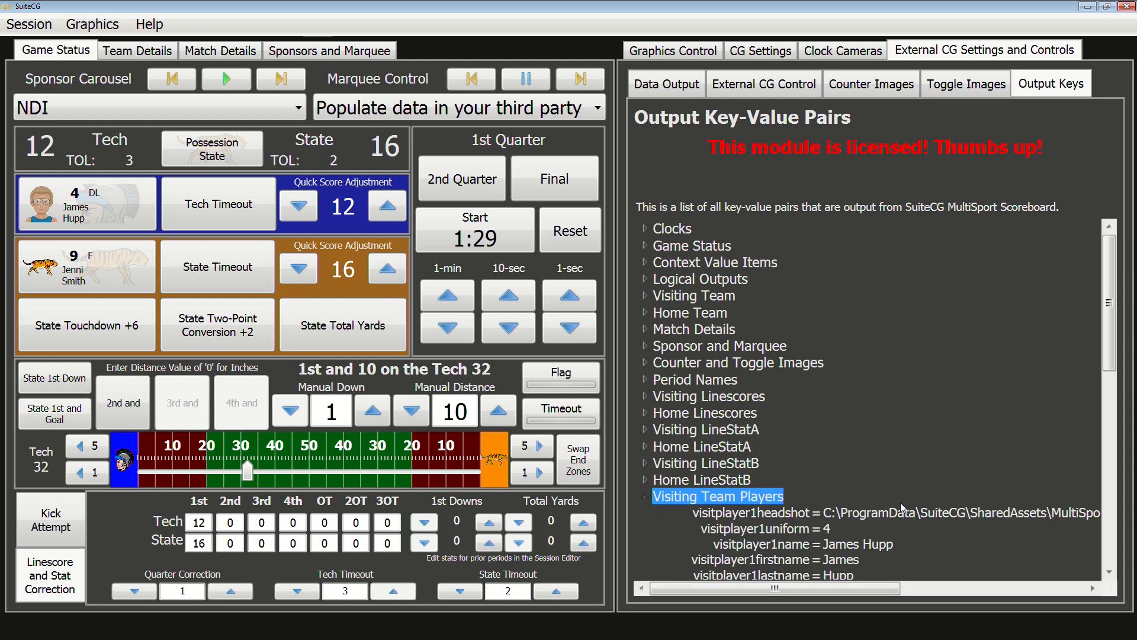
{"action": "left_click_drag", "start_coordinate": [1111, 323], "coordinate": [1118, 389]}
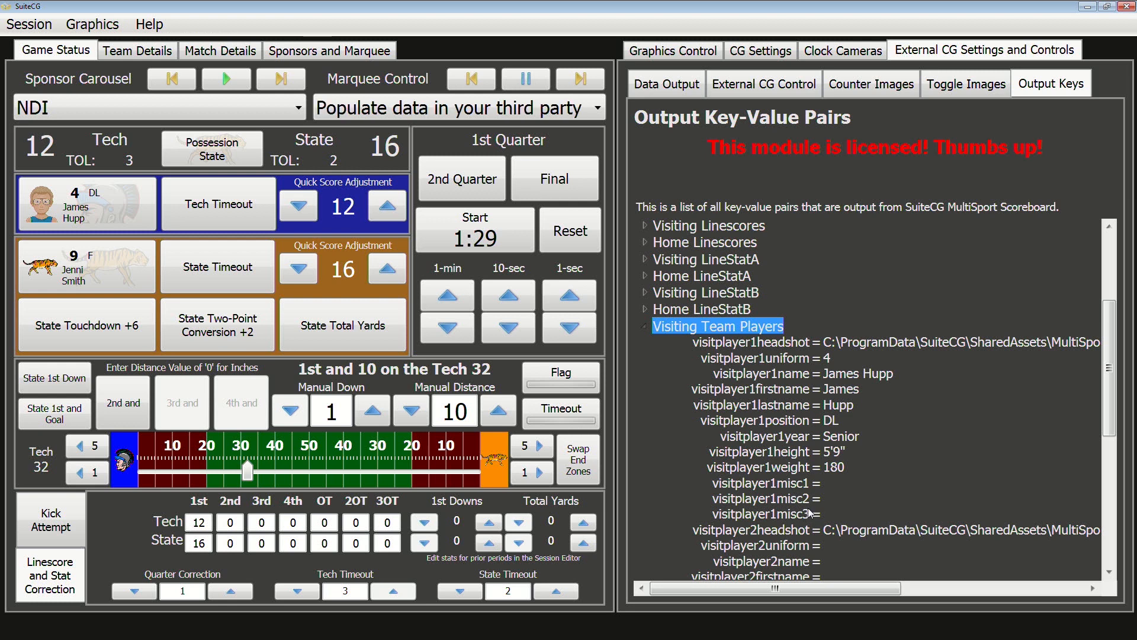
Step: Change the selected Tech player to number 28, check the visitplayer1 keys, and reselect number 4
{"action": "left_click", "coordinate": [98, 203]}
{"action": "left_click", "coordinate": [255, 258]}
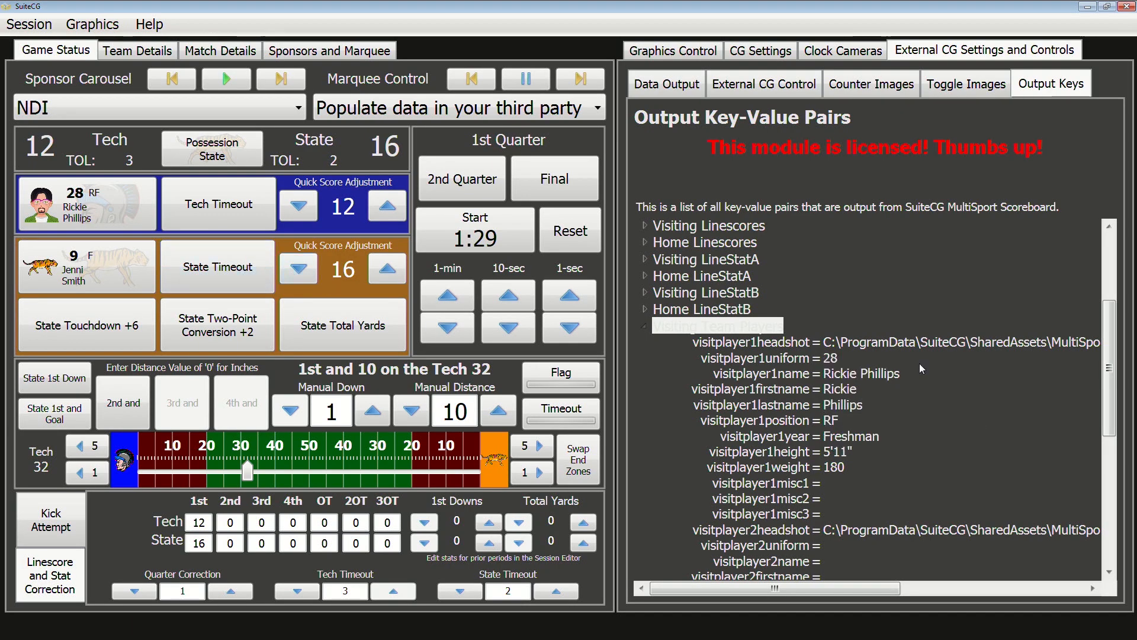
{"action": "left_click", "coordinate": [88, 196]}
{"action": "left_click", "coordinate": [184, 181]}
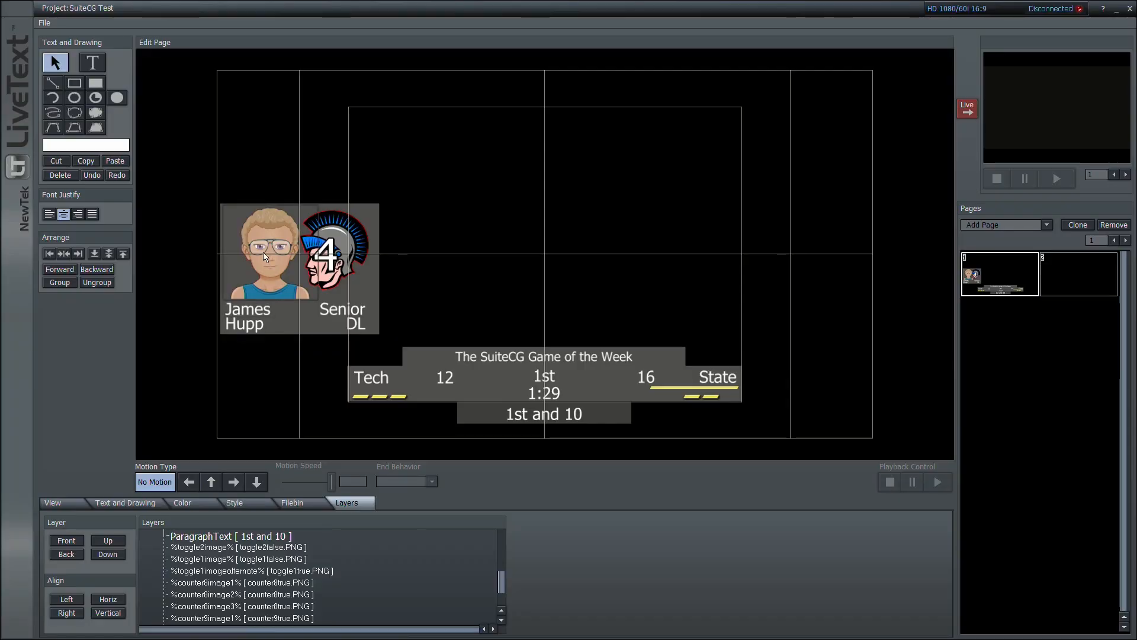
Step: Examine which layer entries belong to the player headshot and the Tech logo on the page, and deselect both images
{"action": "left_click", "coordinate": [264, 256]}
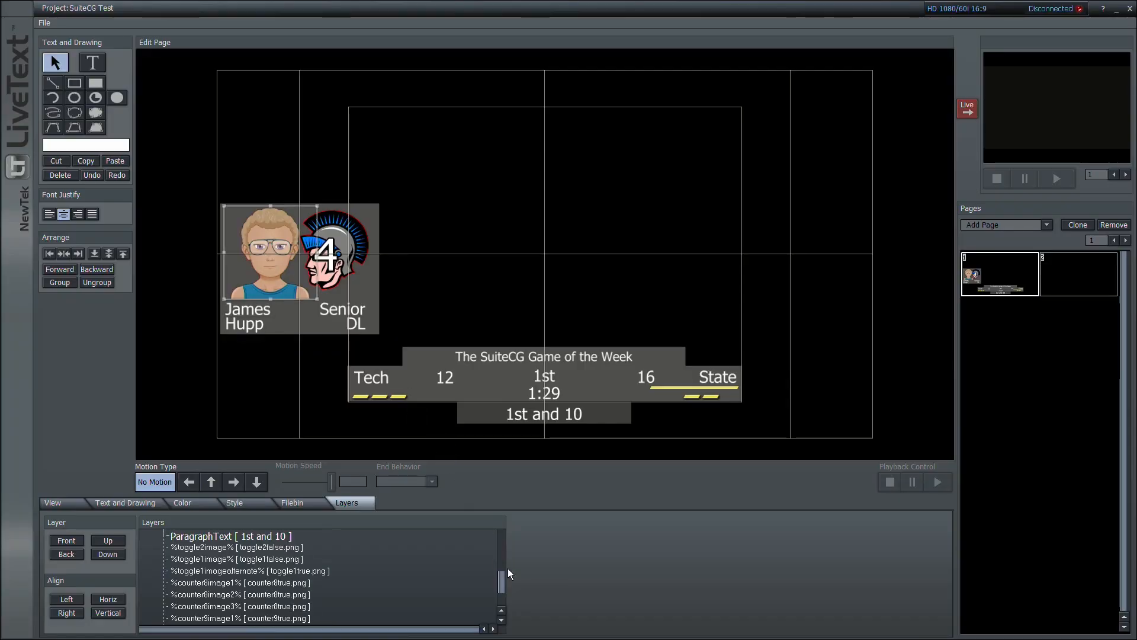
{"action": "left_click_drag", "start_coordinate": [504, 583], "coordinate": [499, 595]}
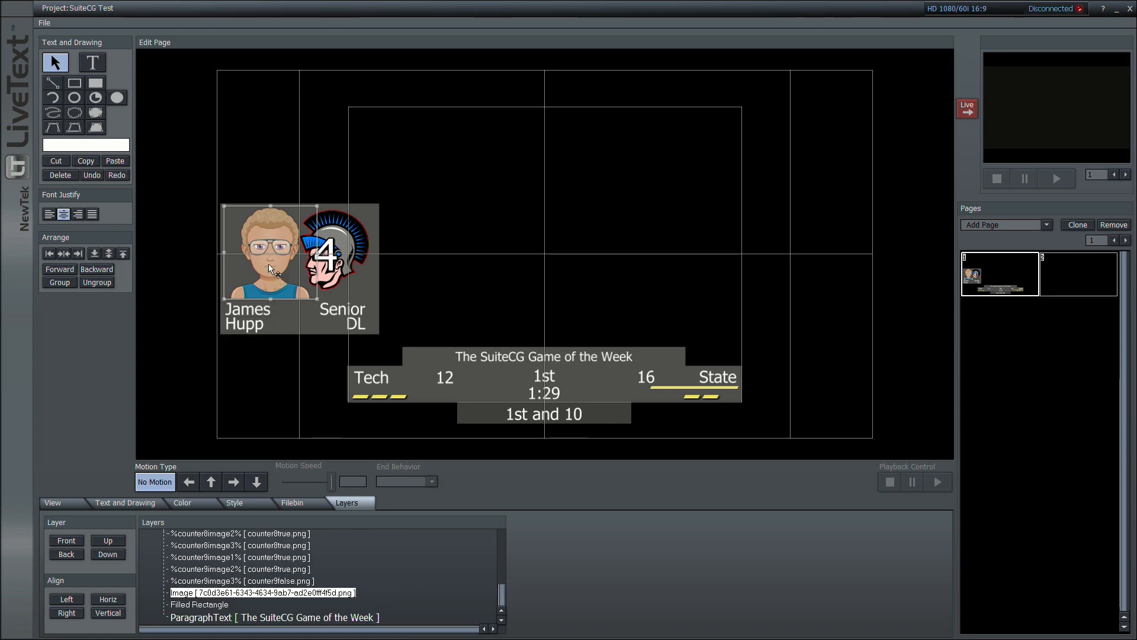
{"action": "left_click", "coordinate": [227, 406]}
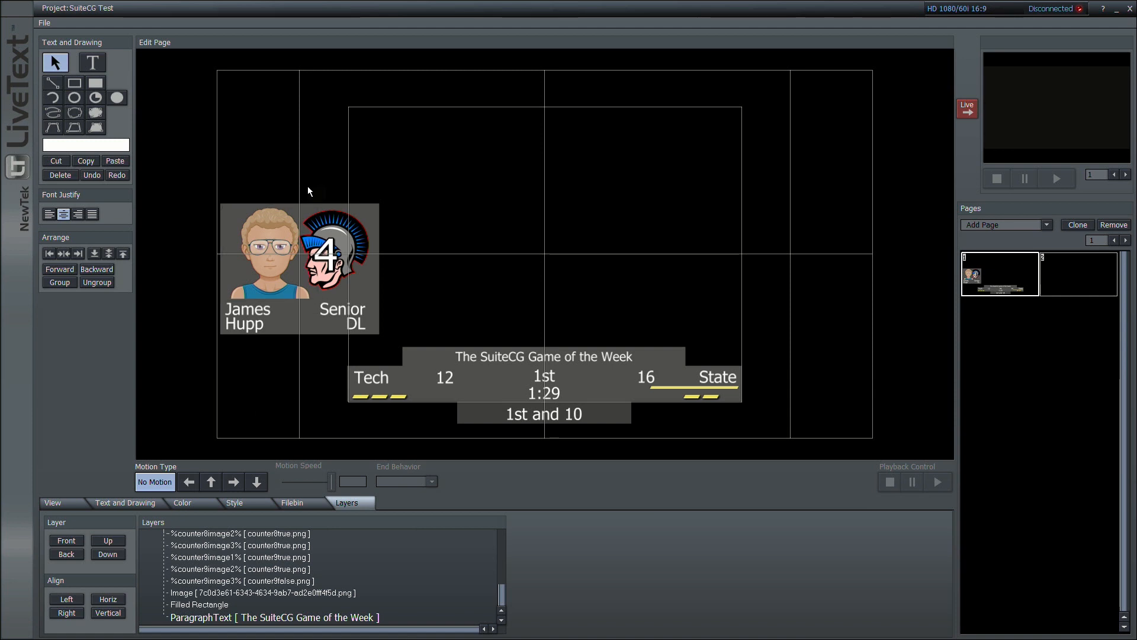
{"action": "left_click", "coordinate": [325, 226]}
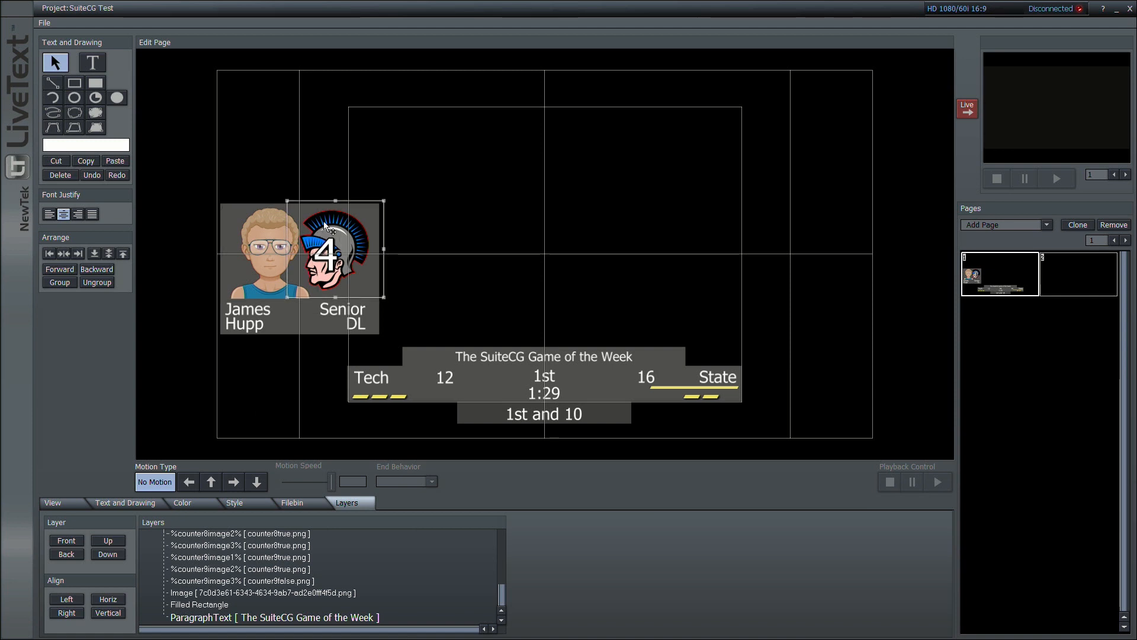
{"action": "left_click_drag", "start_coordinate": [497, 597], "coordinate": [500, 559]}
{"action": "left_click", "coordinate": [220, 579]}
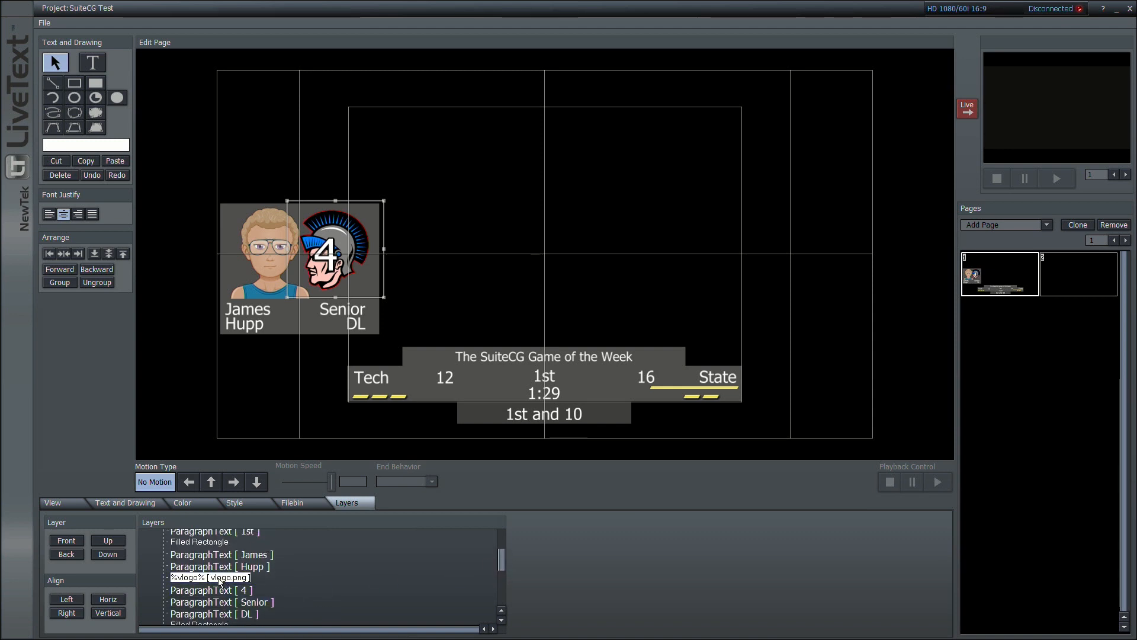
{"action": "left_click", "coordinate": [190, 328]}
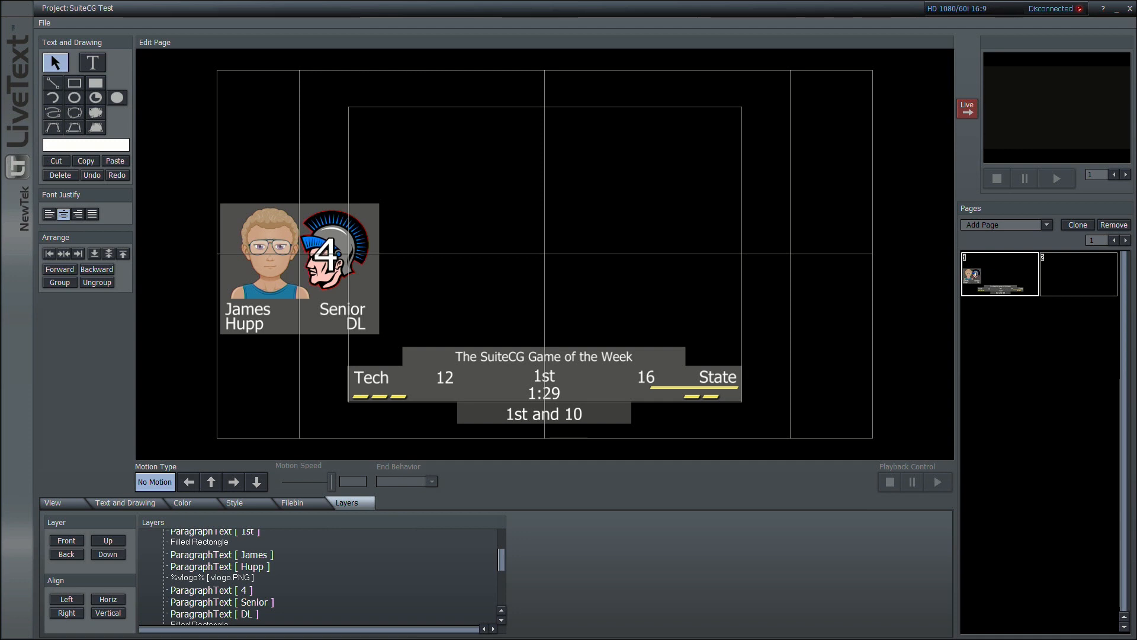
Step: View the available data keys for the "The SuiteCG Game of the Week" text and check the Export All Pages command without running it
{"action": "left_click", "coordinate": [584, 358]}
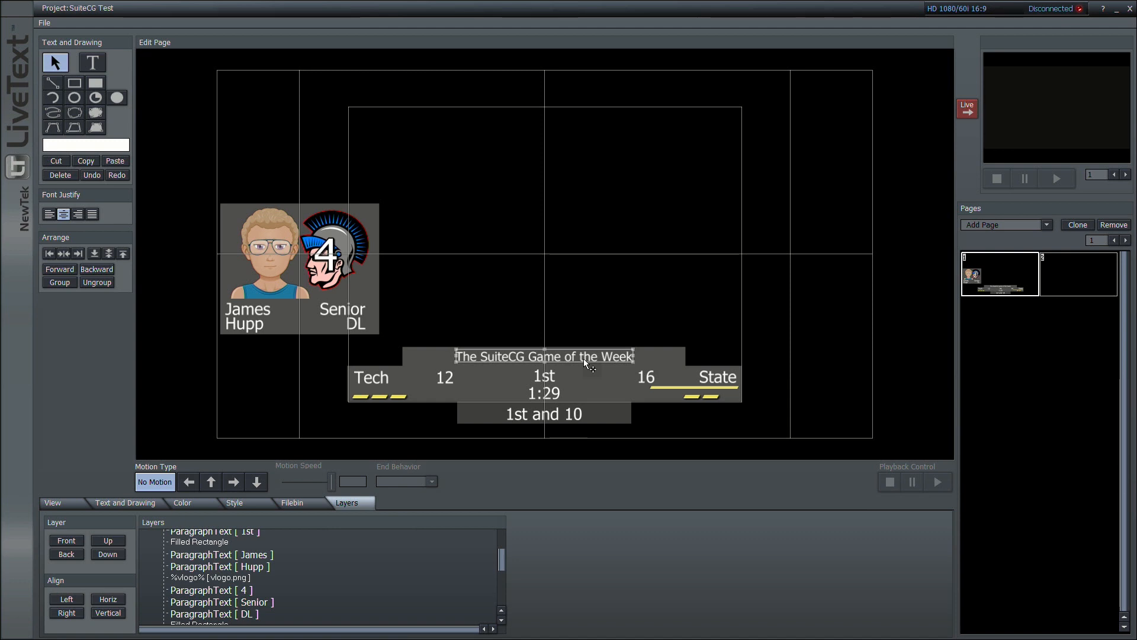
{"action": "right_click", "coordinate": [584, 358]}
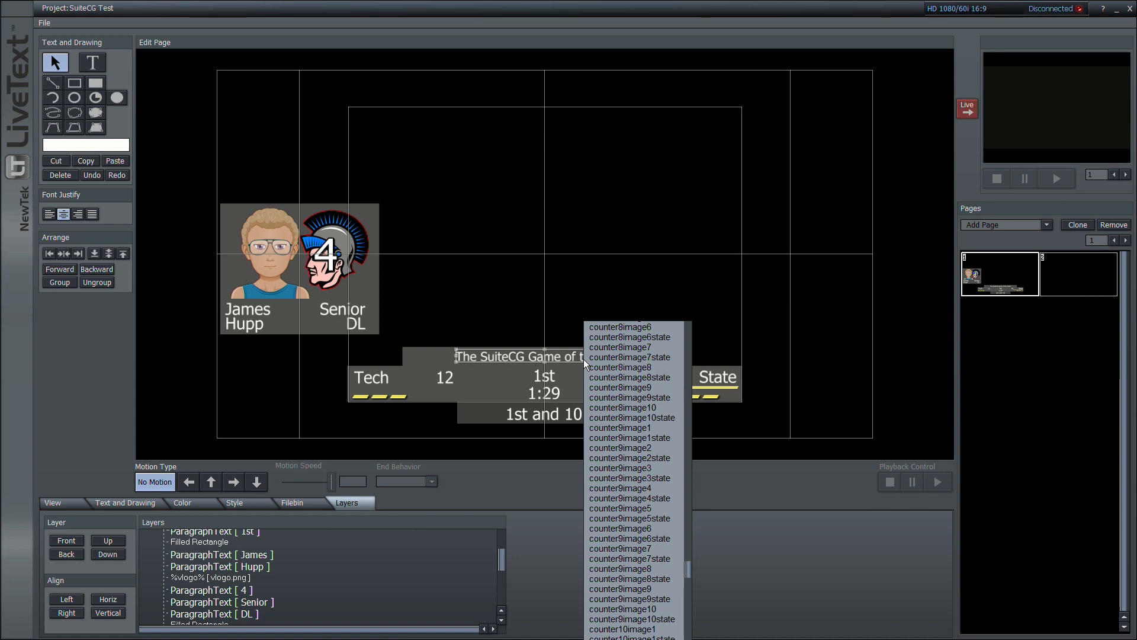
{"action": "left_click", "coordinate": [680, 287]}
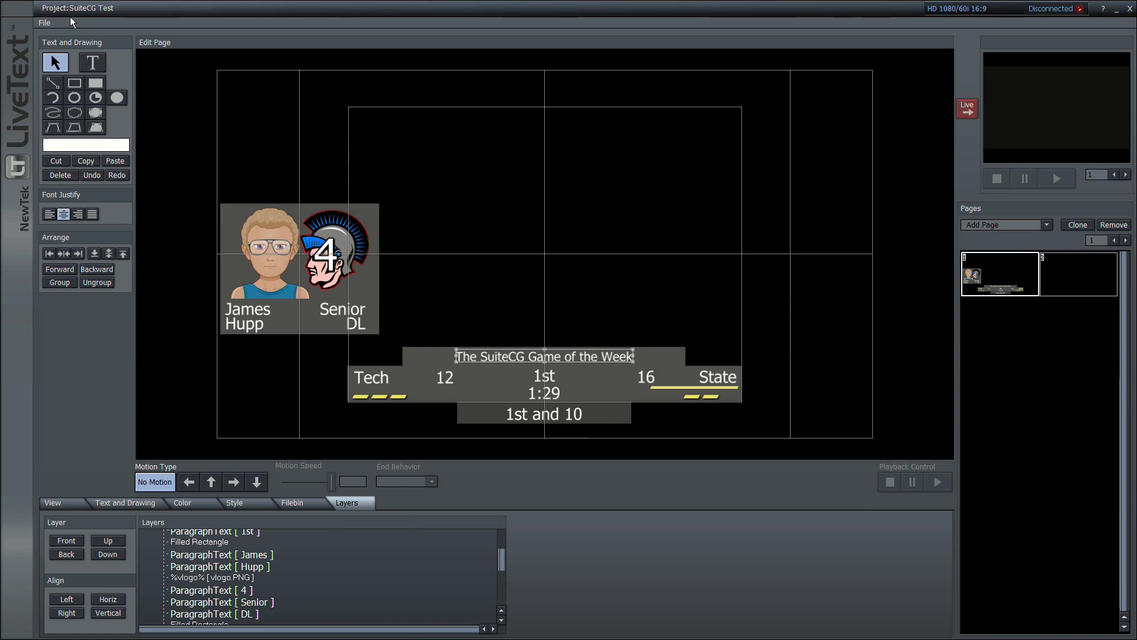
{"action": "left_click", "coordinate": [47, 23]}
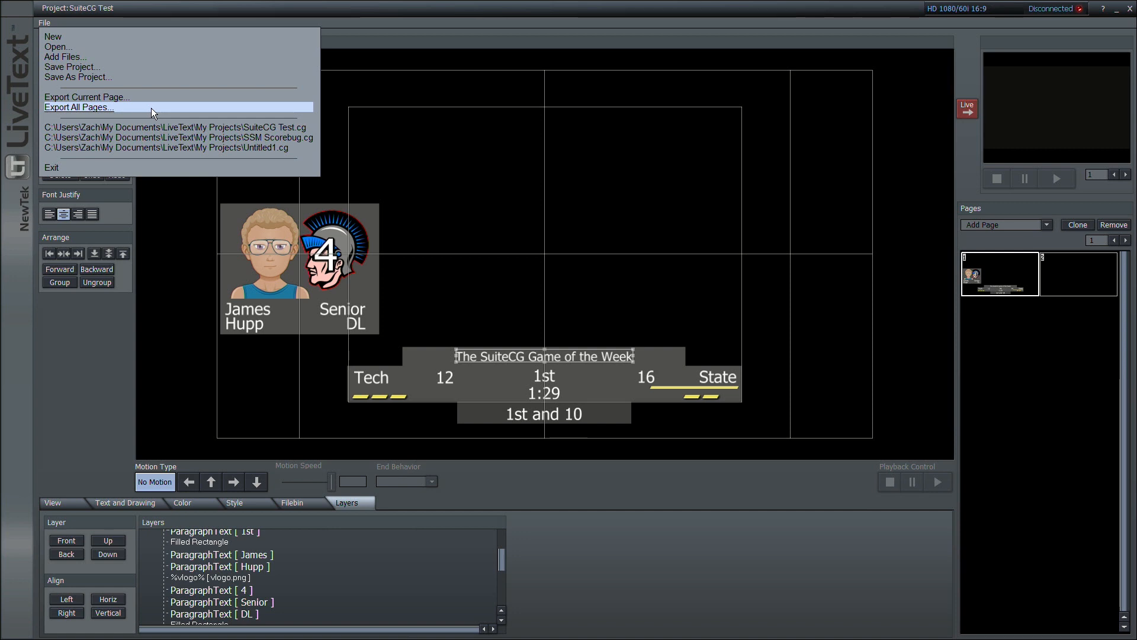
{"action": "left_click", "coordinate": [349, 33]}
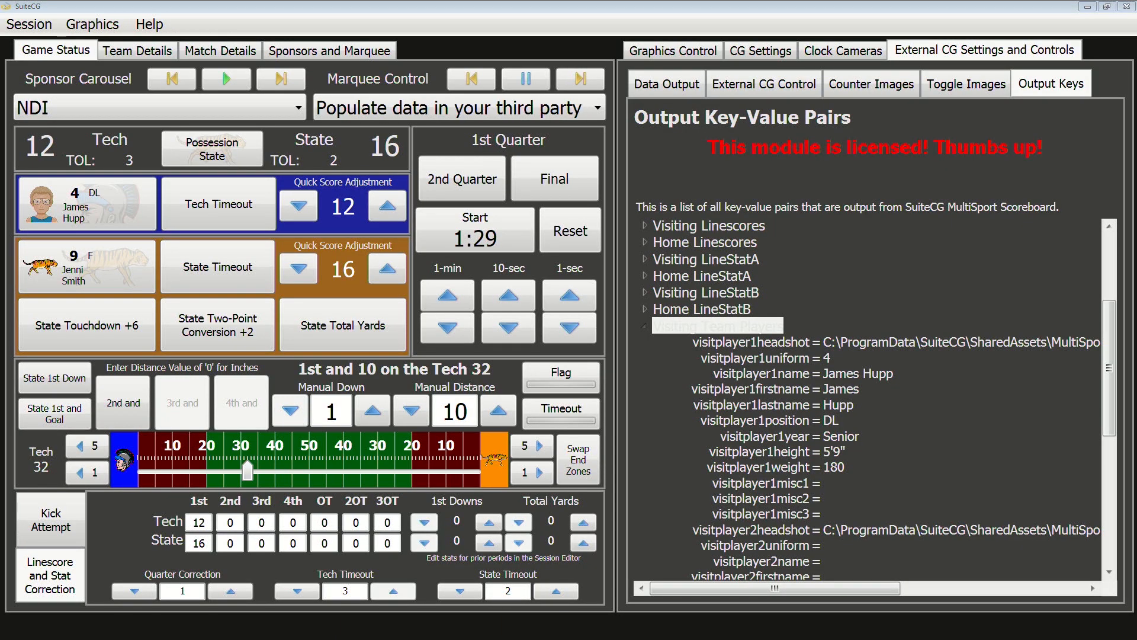
Step: Switch to SuiteCG to review the XML file output options, and check the Share Media Folders and Buffers option in TriCaster
{"action": "left_click", "coordinate": [677, 127]}
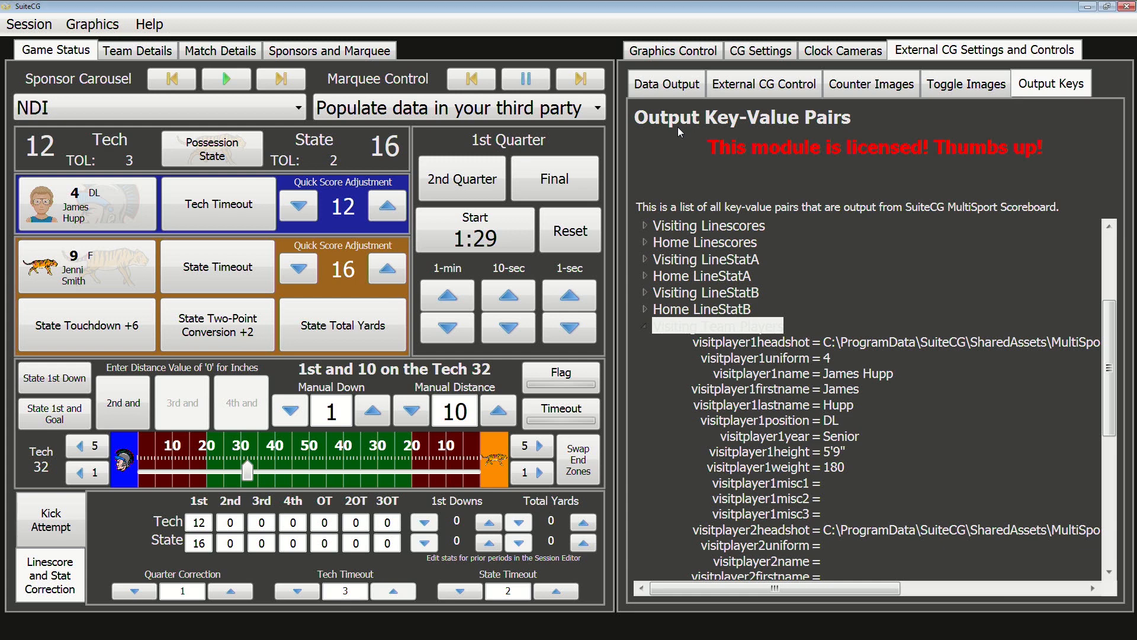
{"action": "left_click", "coordinate": [678, 90]}
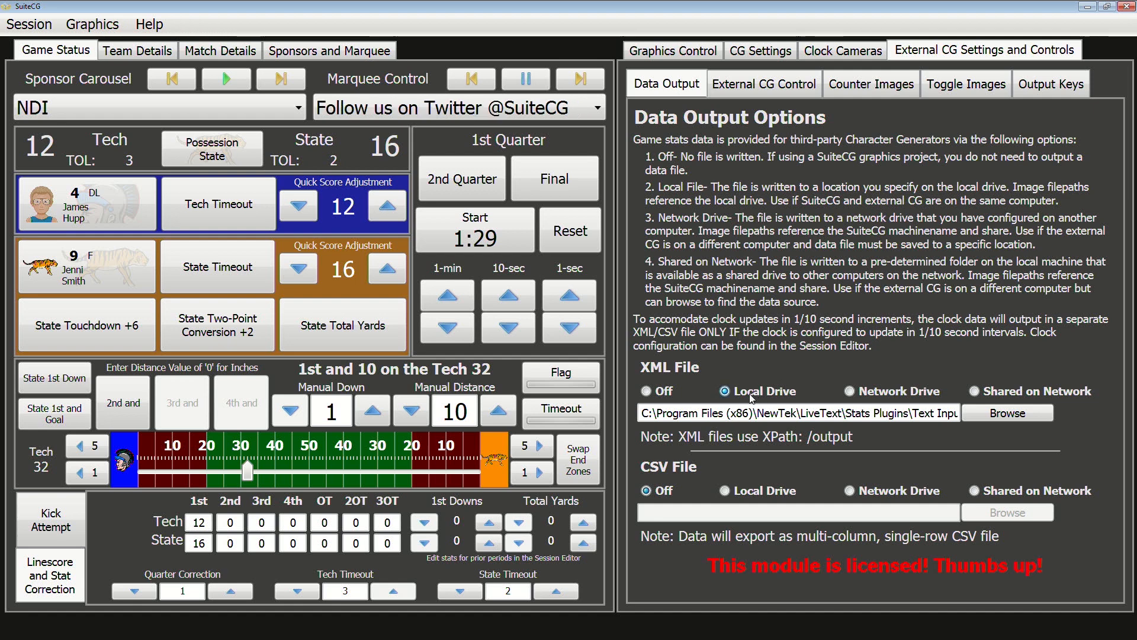
{"action": "left_click", "coordinate": [852, 392]}
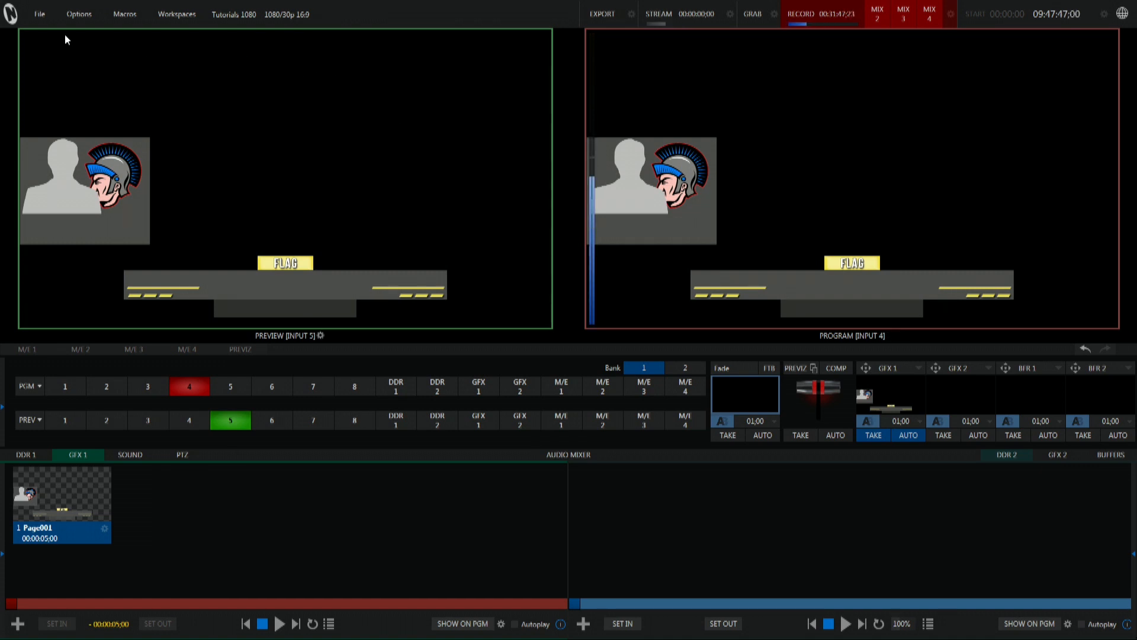
{"action": "left_click", "coordinate": [42, 18]}
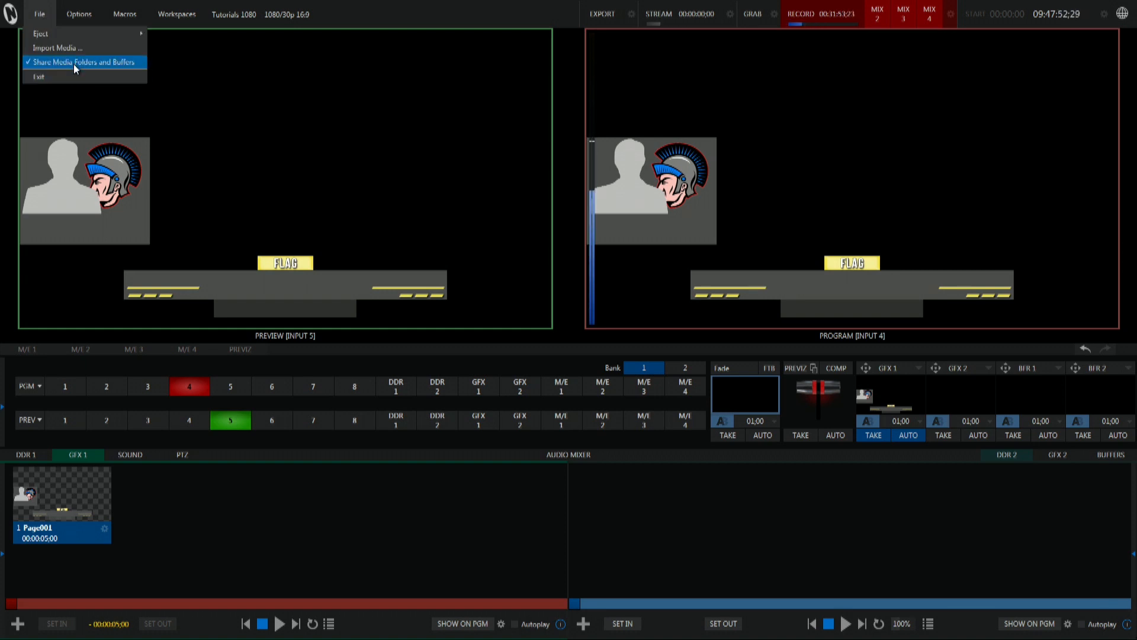
{"action": "left_click", "coordinate": [45, 13]}
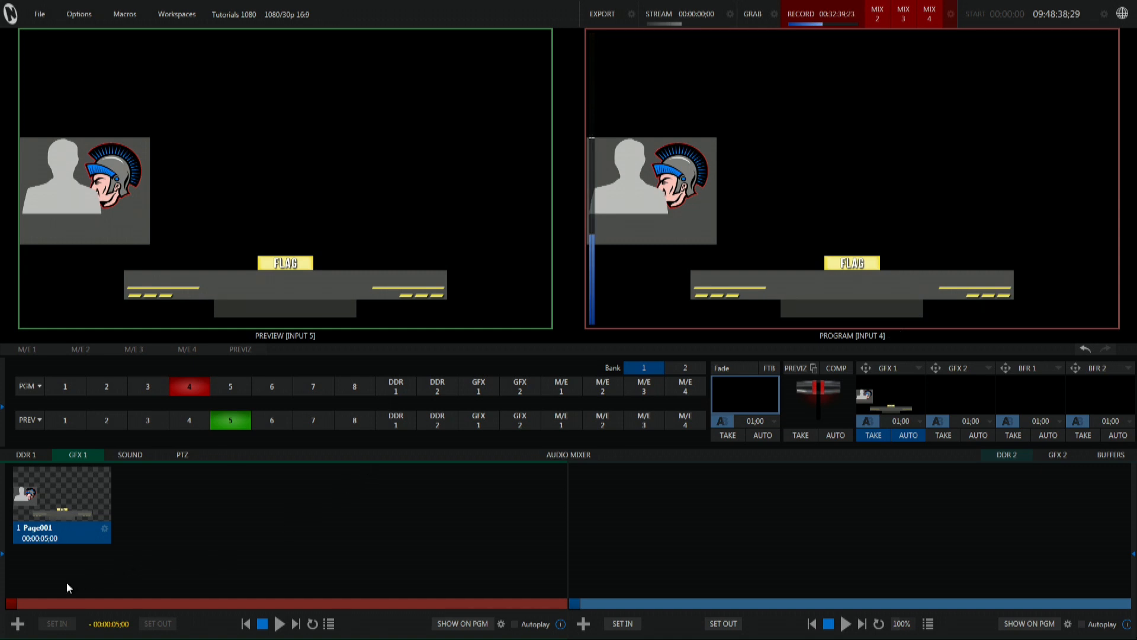
Step: Locate Page001.cgxml in the Tutorials 1080 titles, cancel adding it, and view the placeholder images in LiveText's file bin
{"action": "left_click", "coordinate": [22, 629]}
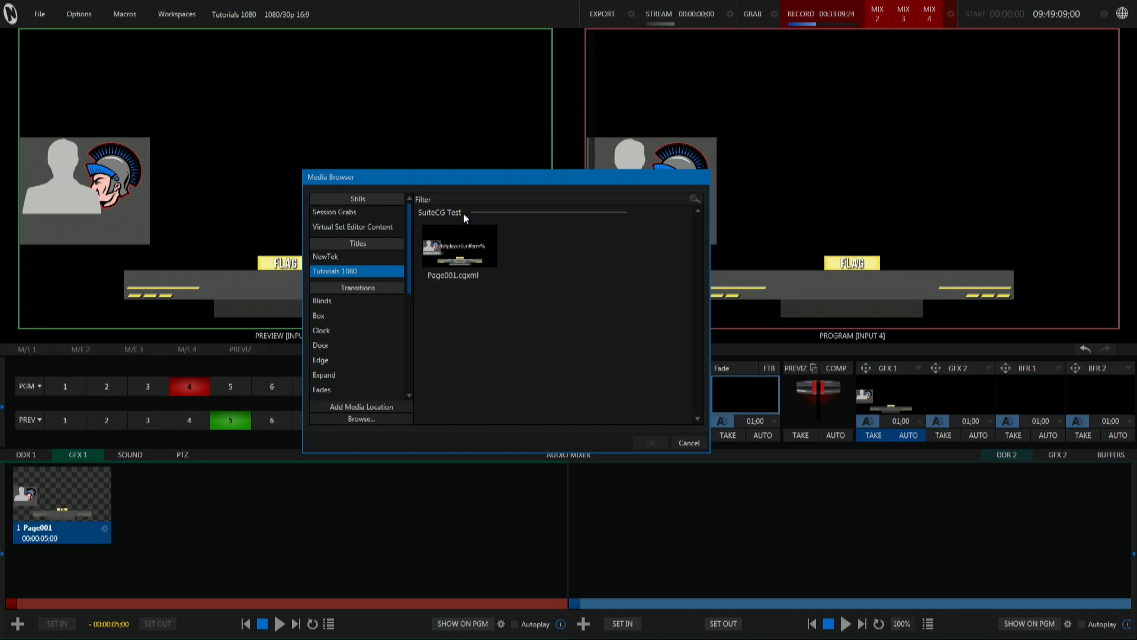
{"action": "left_click", "coordinate": [465, 256]}
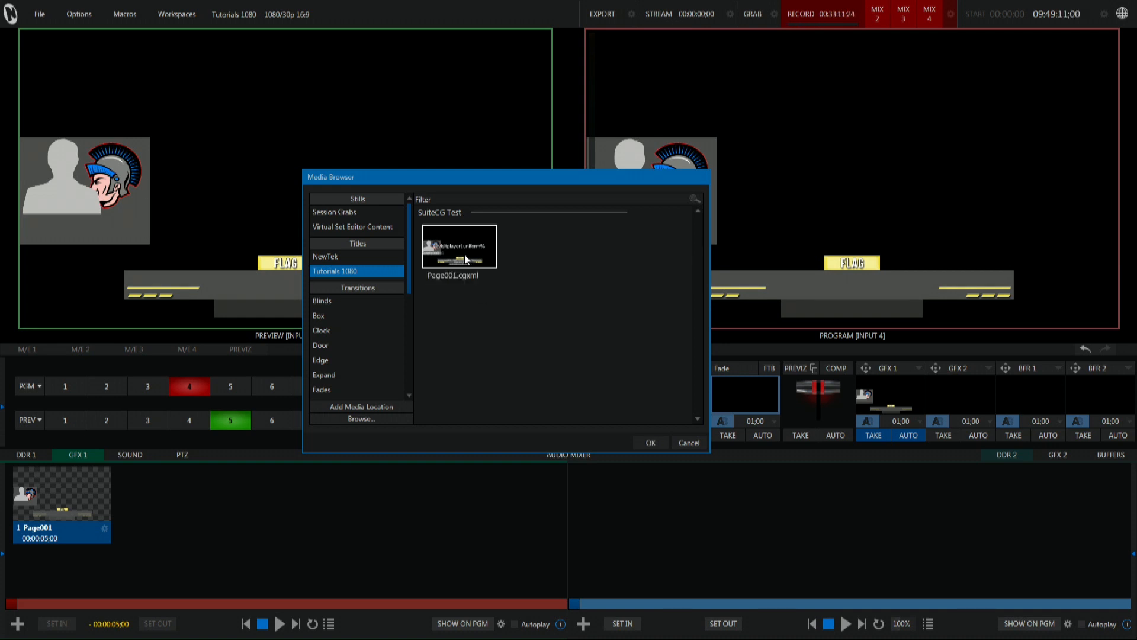
{"action": "left_click", "coordinate": [686, 443]}
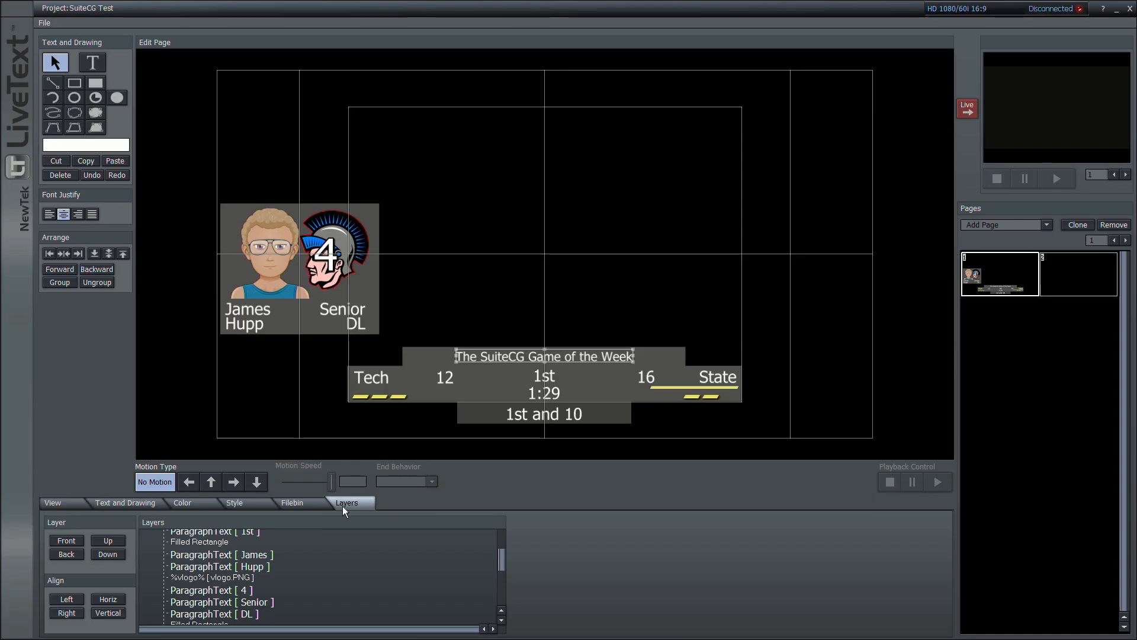
{"action": "left_click", "coordinate": [304, 503]}
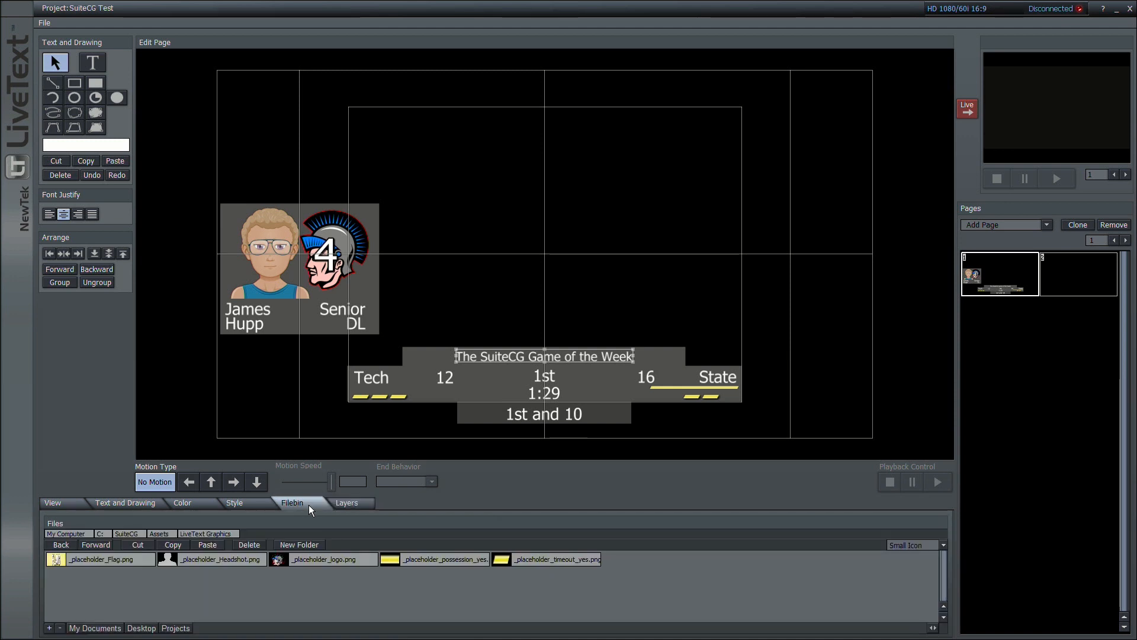
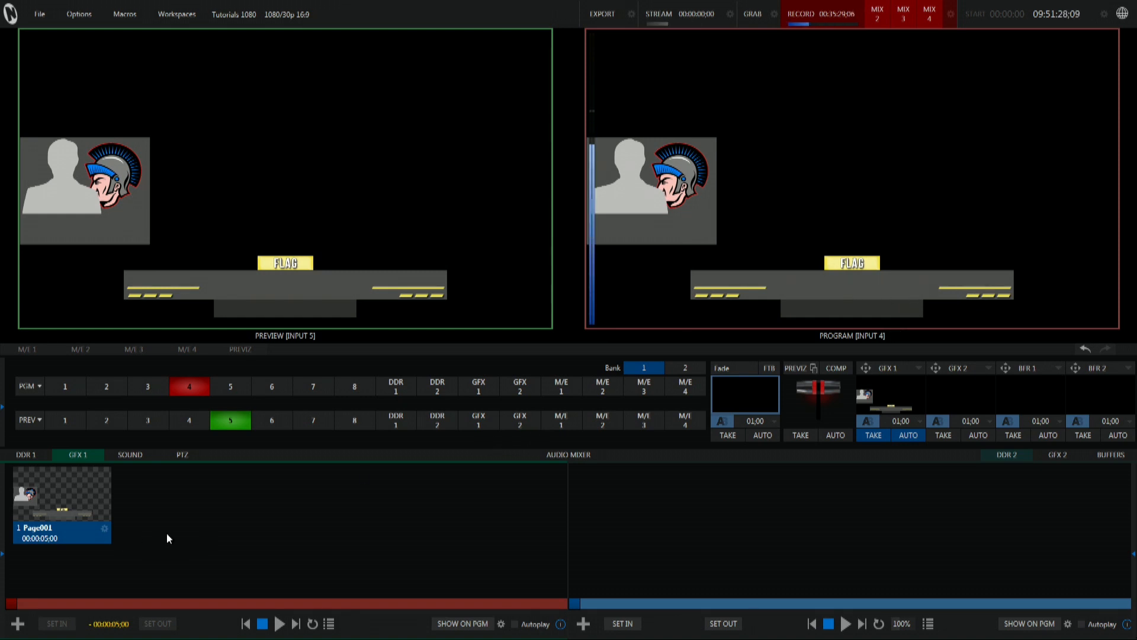
Step: Open the GFX 1 title Page001 for editing in TriCaster and change the down-and-distance text to %output footballdownanddistance%
{"action": "left_click", "coordinate": [105, 528]}
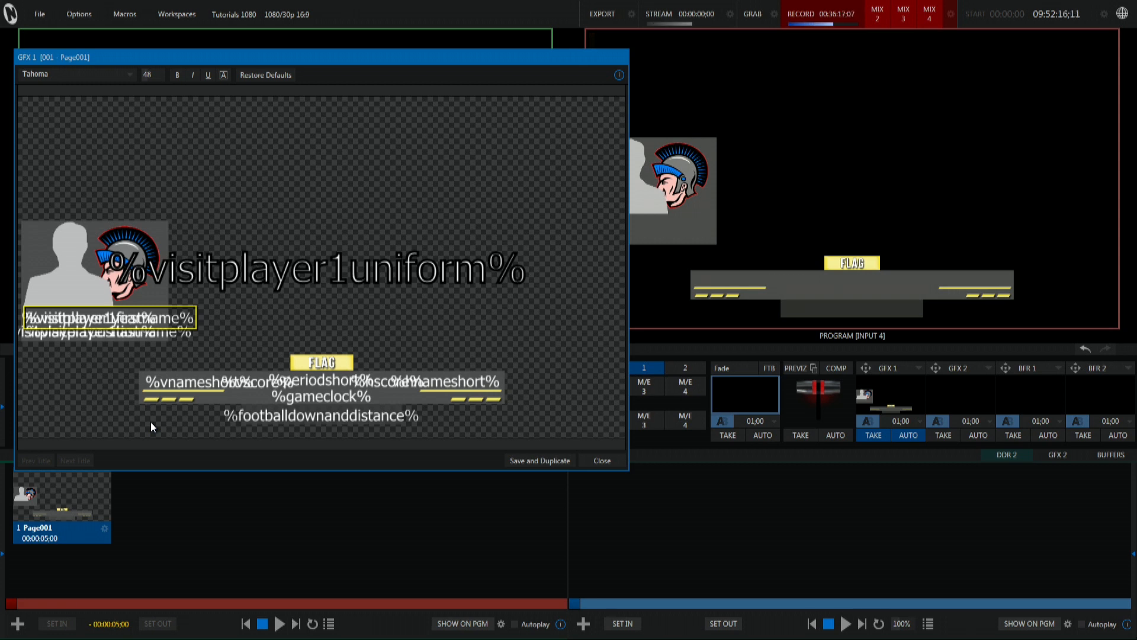
{"action": "double_click", "coordinate": [248, 416]}
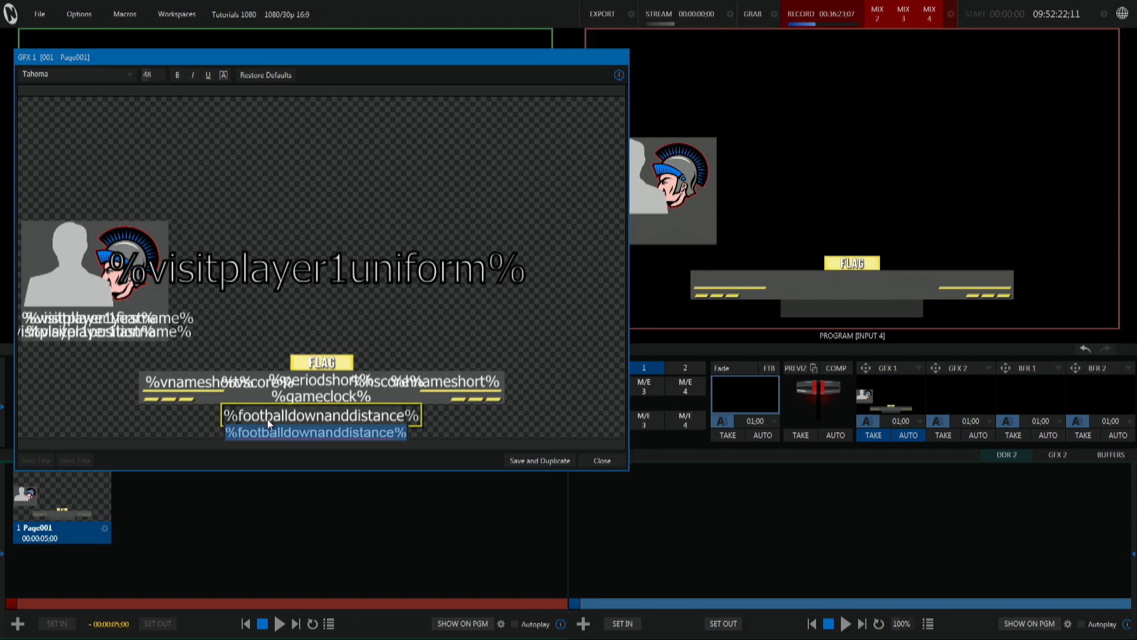
{"action": "left_click", "coordinate": [245, 436]}
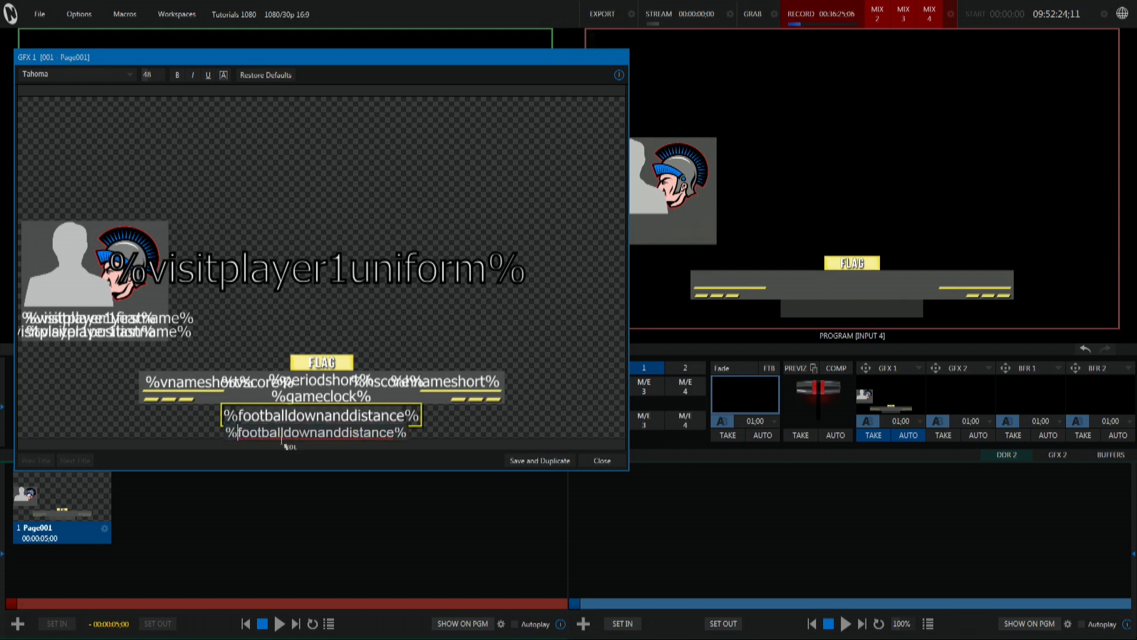
{"action": "type", "text": "output"}
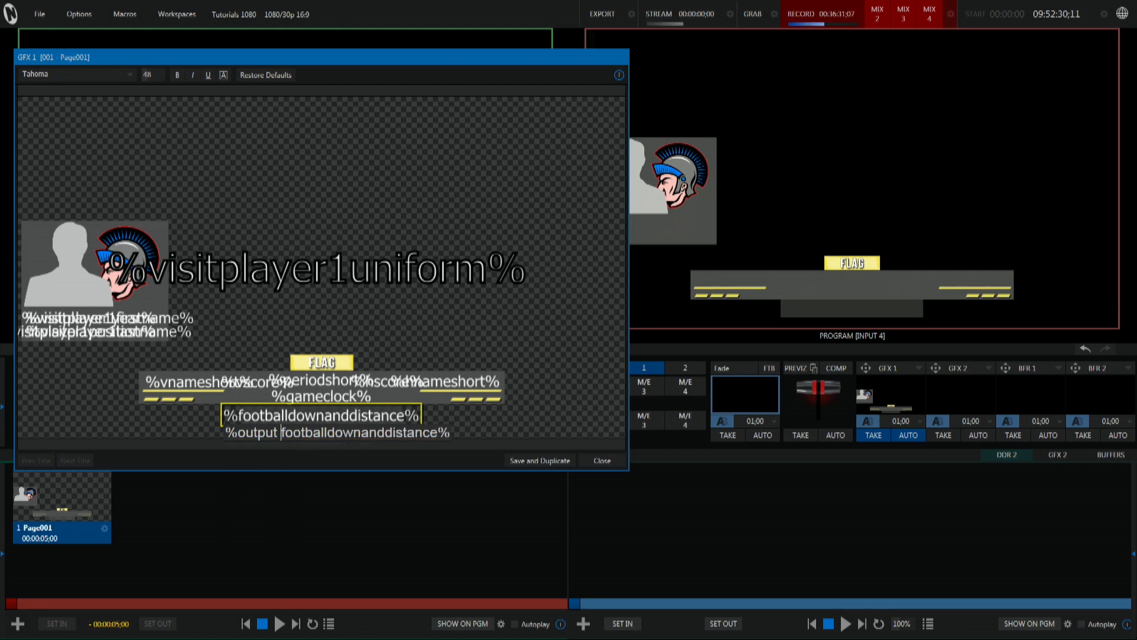
{"action": "key", "text": "Return"}
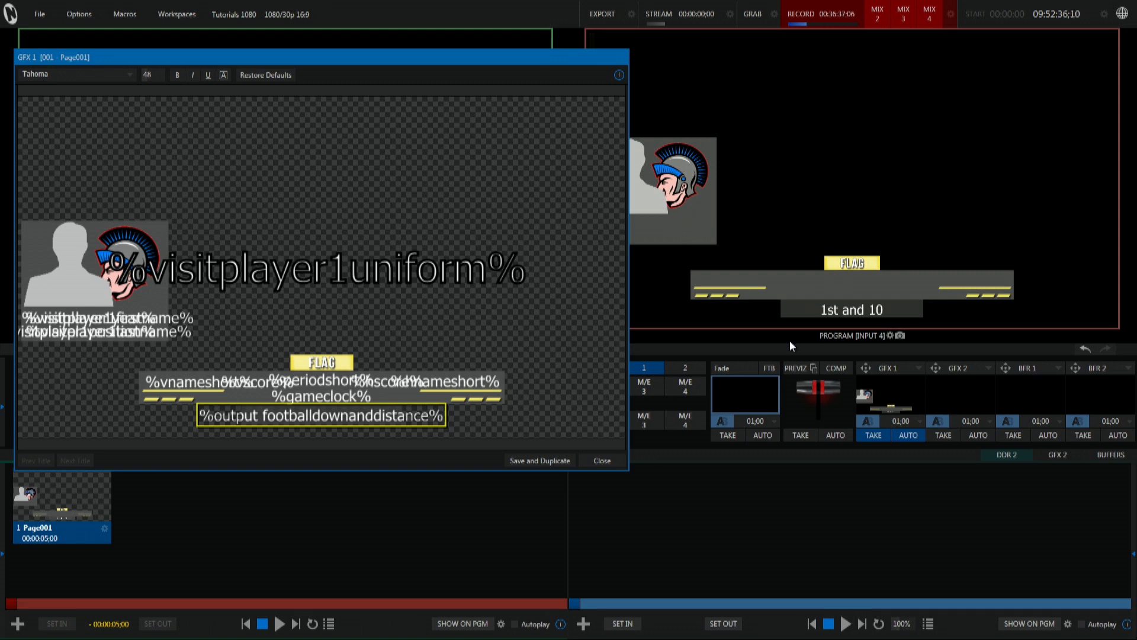
Step: Change the game clock text to %output gameclock%
{"action": "left_click_drag", "start_coordinate": [323, 403], "coordinate": [288, 416]}
{"action": "type", "text": "output"}
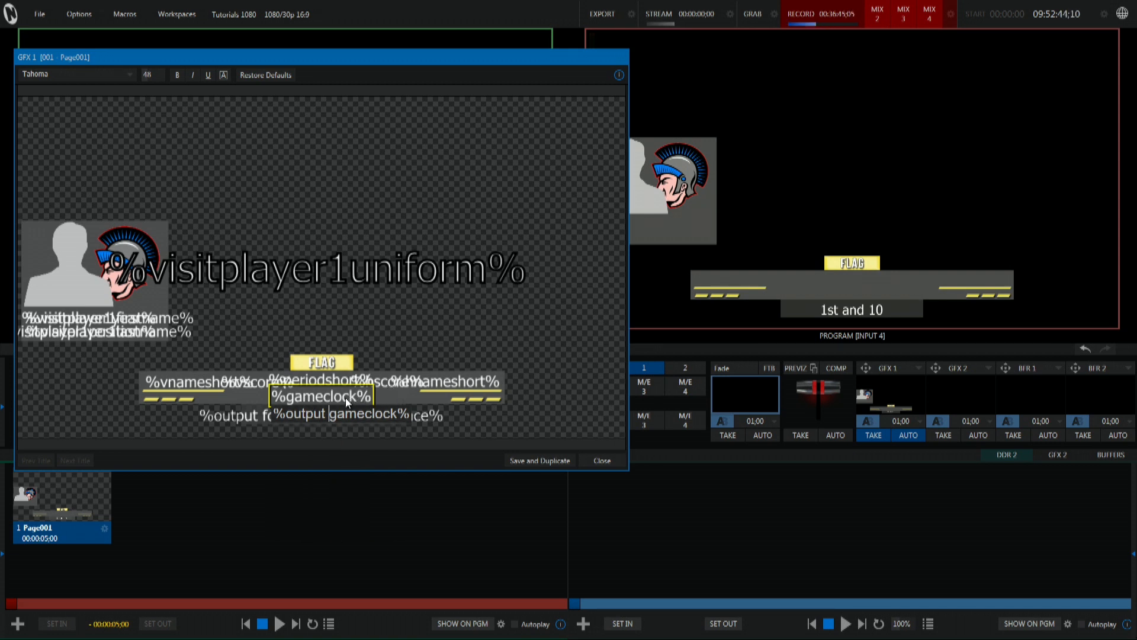
{"action": "left_click", "coordinate": [528, 420]}
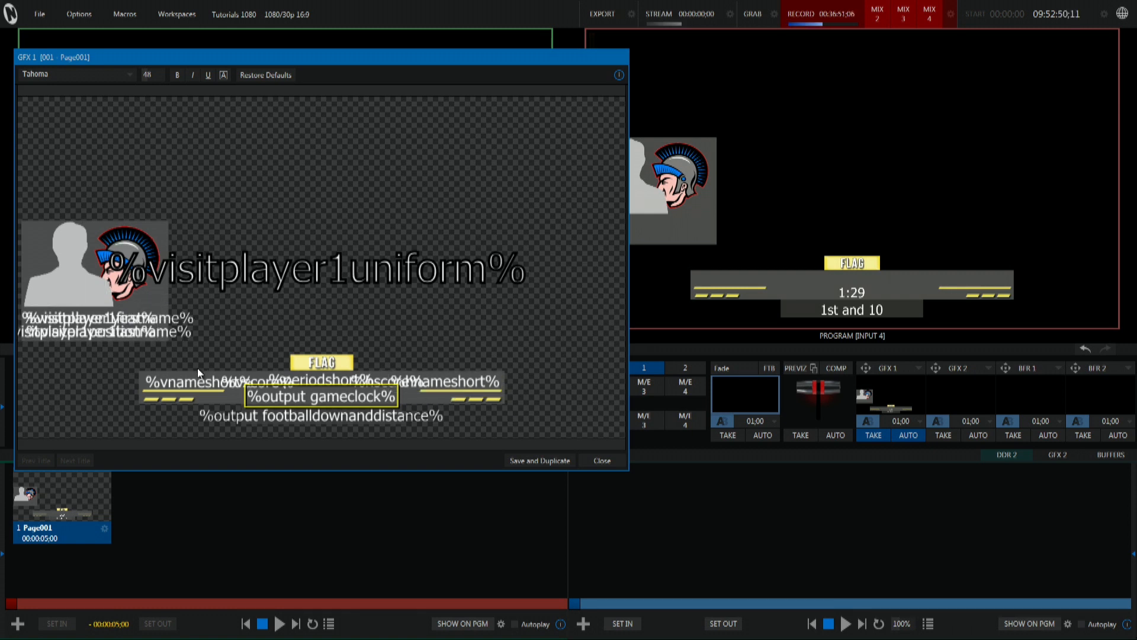
Step: Change the visiting and home team name texts to %output vnameshort% and %output hnameshort%
{"action": "double_click", "coordinate": [177, 382]}
{"action": "left_click", "coordinate": [160, 400]}
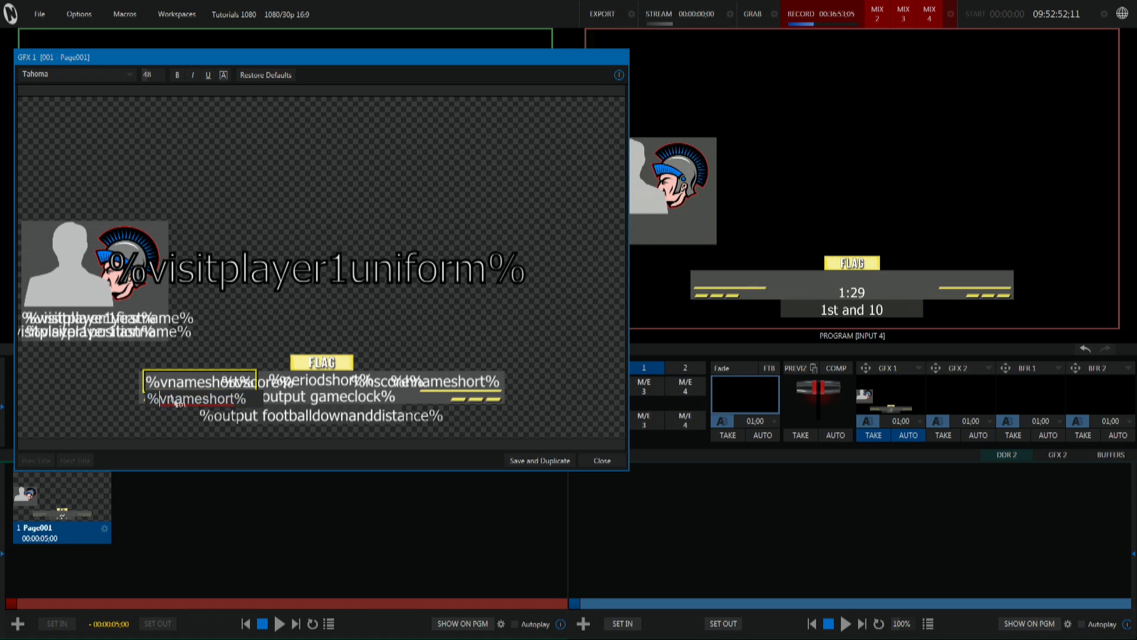
{"action": "type", "text": "output"}
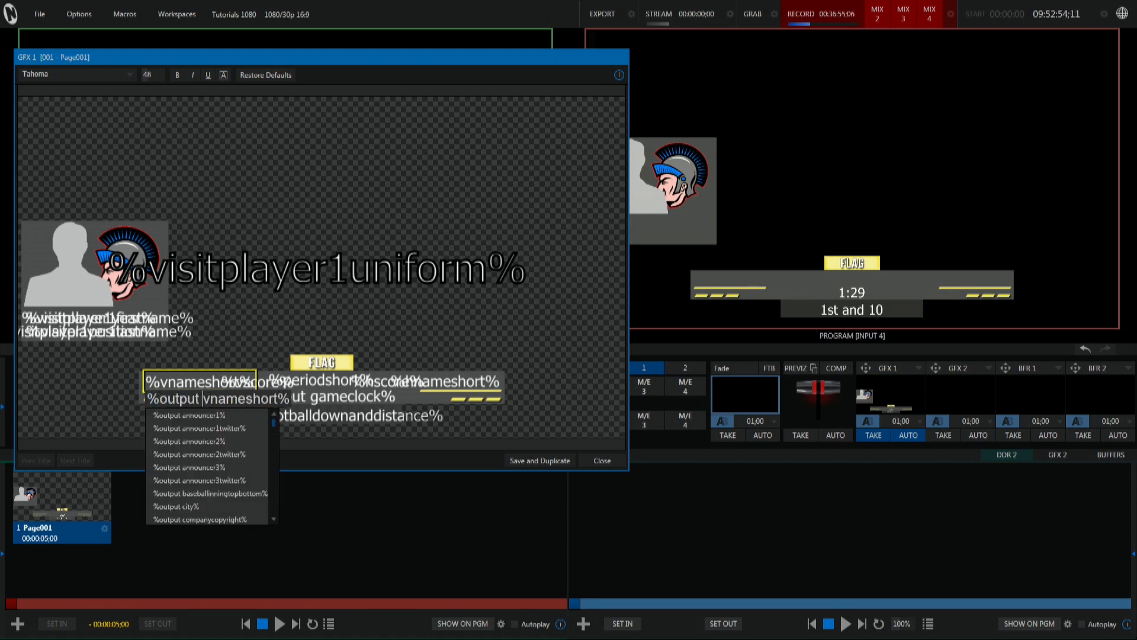
{"action": "key", "text": "Escape"}
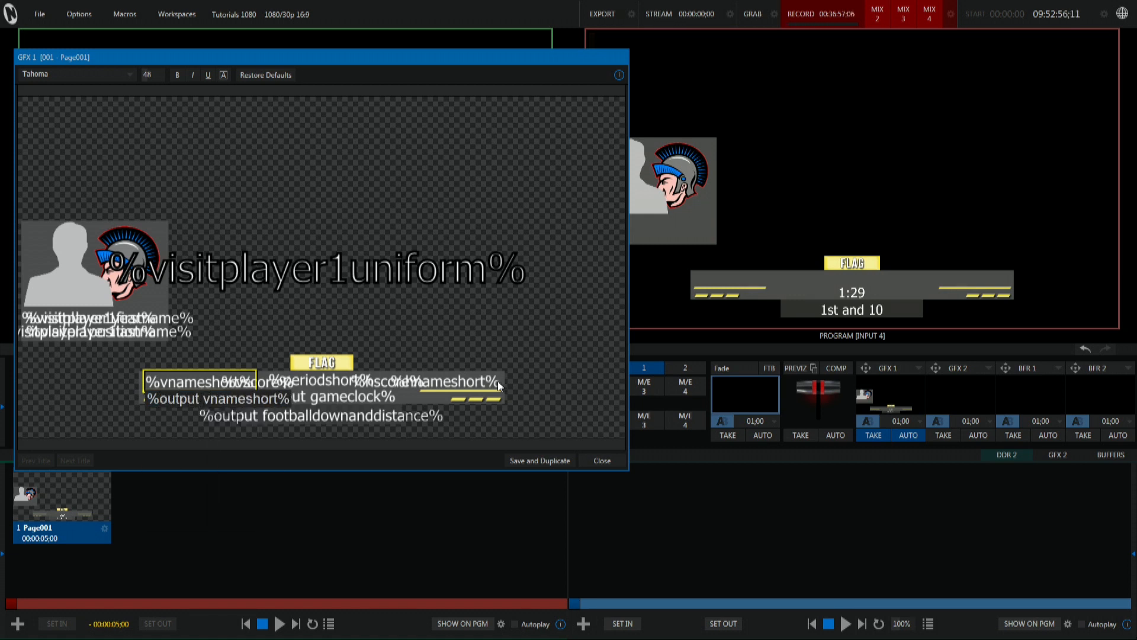
{"action": "double_click", "coordinate": [477, 381]}
{"action": "left_click", "coordinate": [406, 398]}
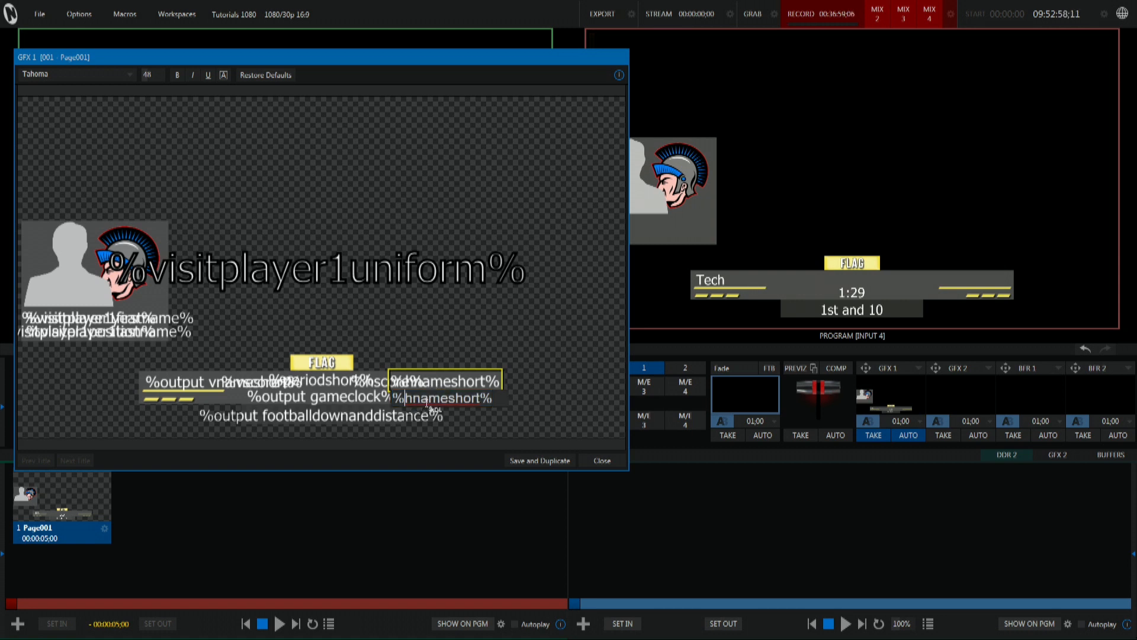
{"action": "type", "text": "output"}
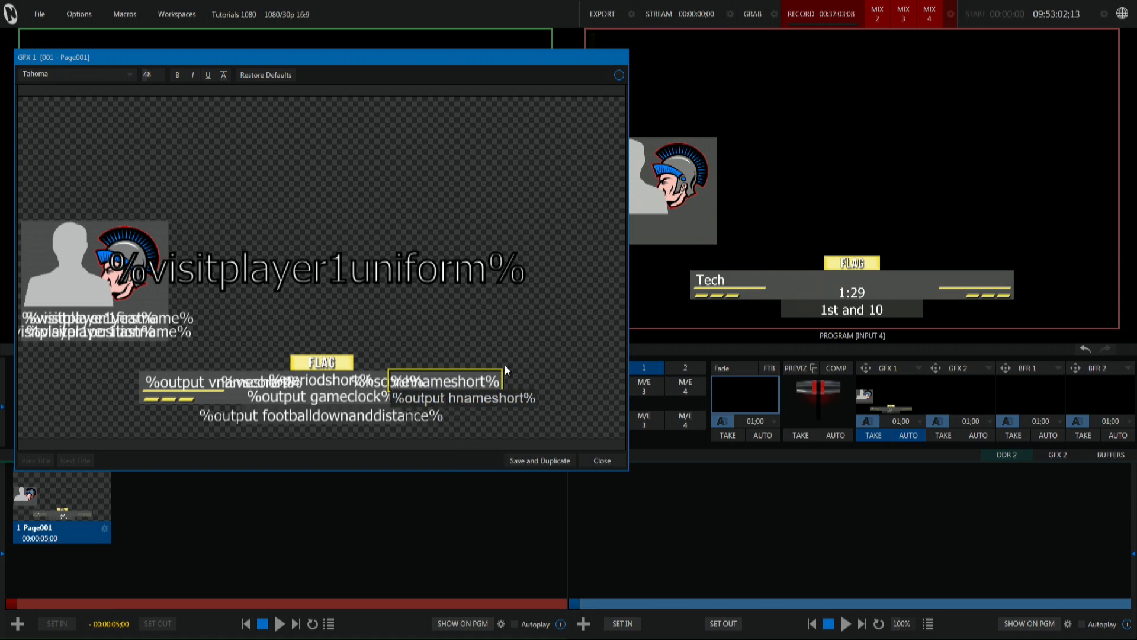
{"action": "left_click", "coordinate": [556, 369]}
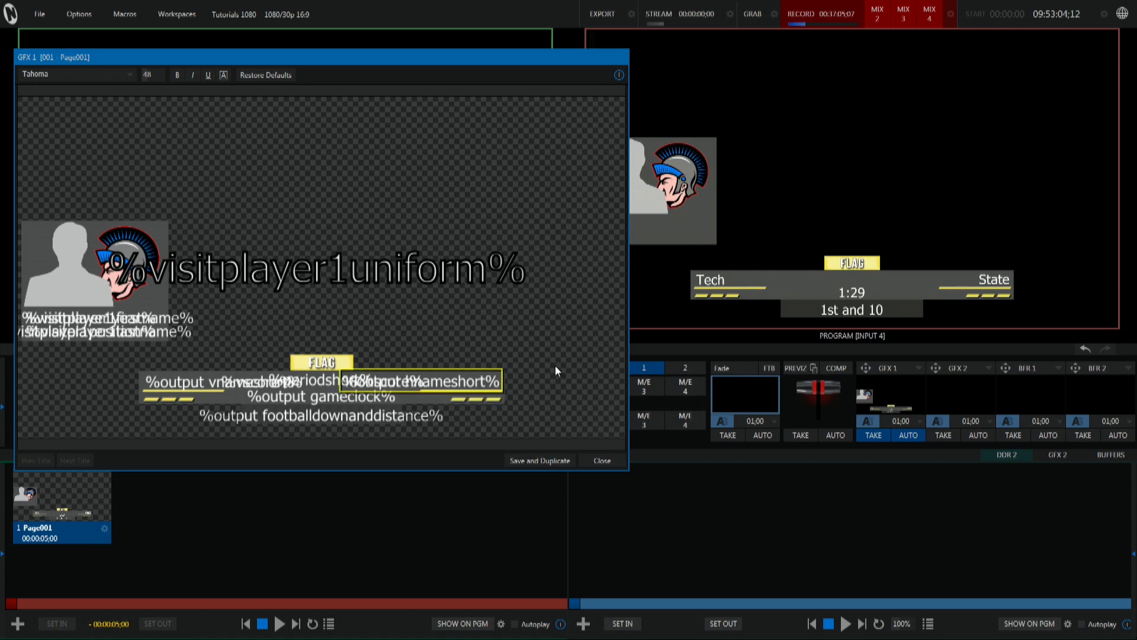
Step: Set the image source of the first visiting timeout marker to %output counter8image1%
{"action": "right_click", "coordinate": [151, 399]}
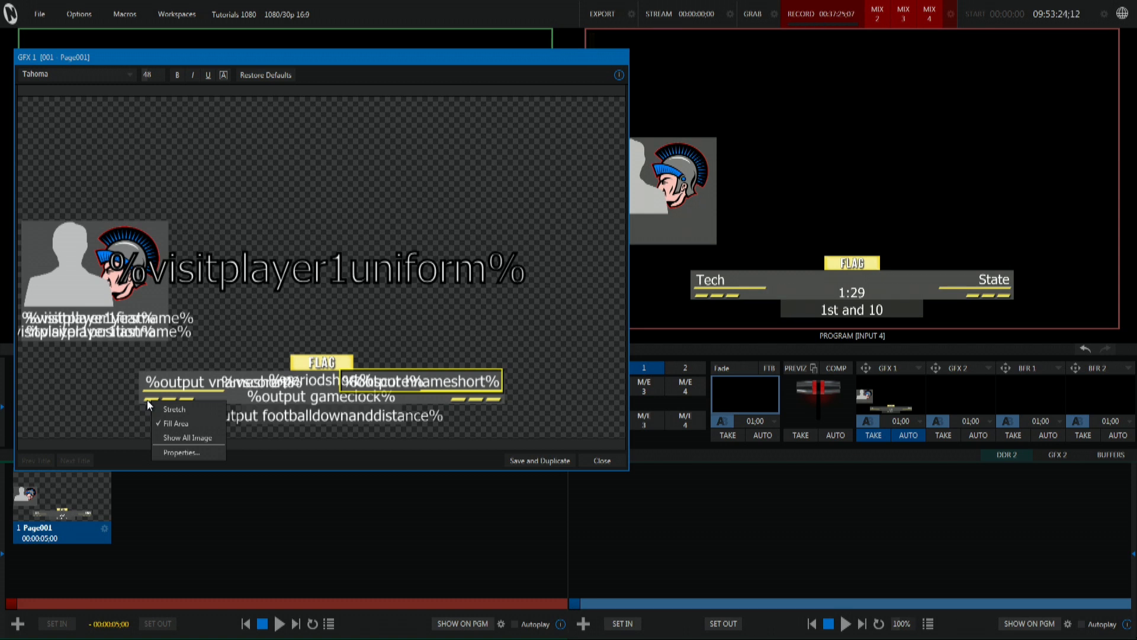
{"action": "left_click", "coordinate": [180, 452]}
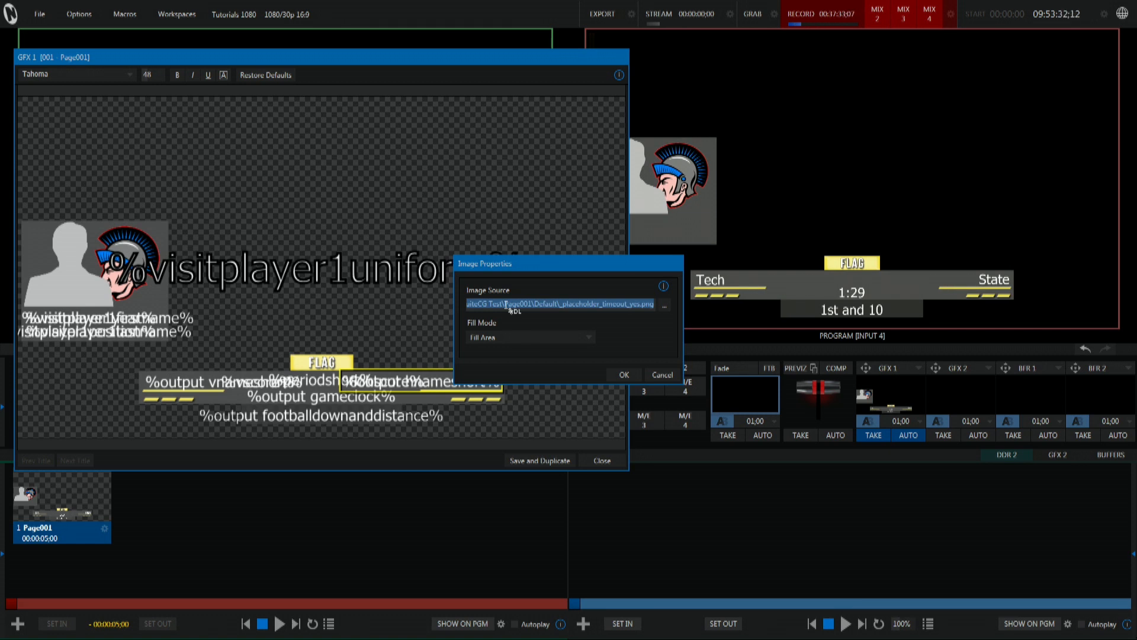
{"action": "type", "text": "%"}
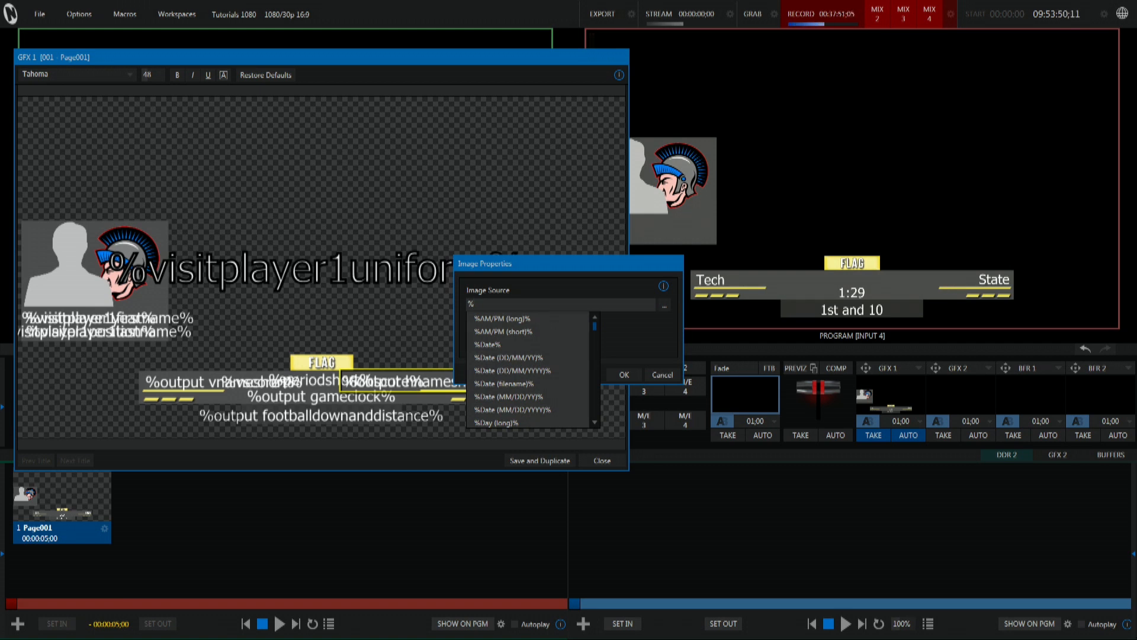
{"action": "type", "text": "coun"}
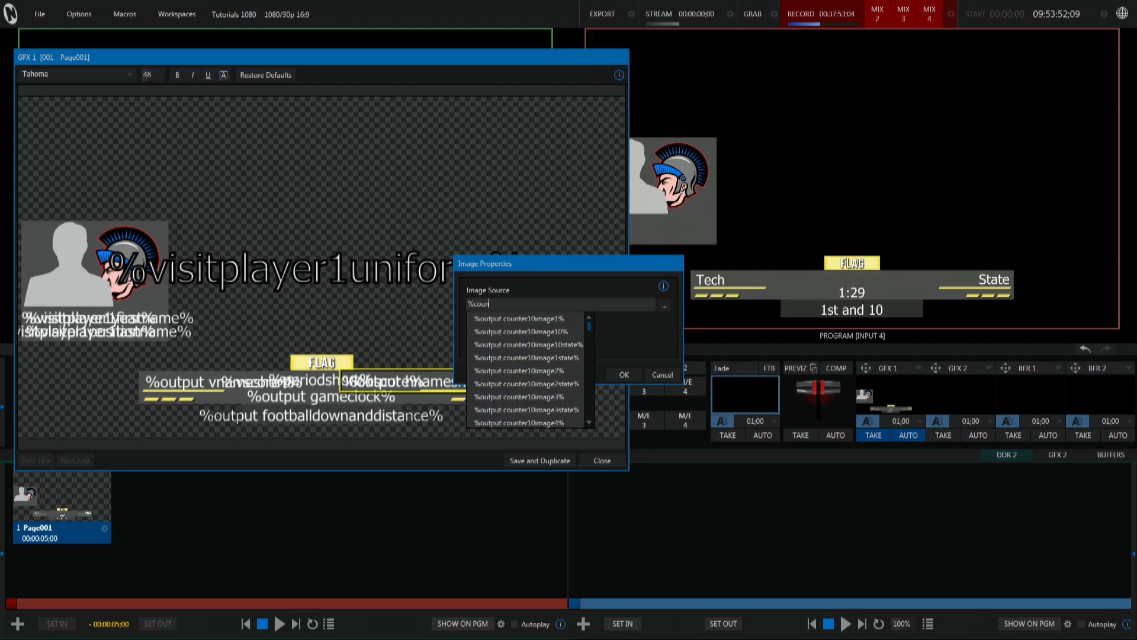
{"action": "type", "text": "ter8"}
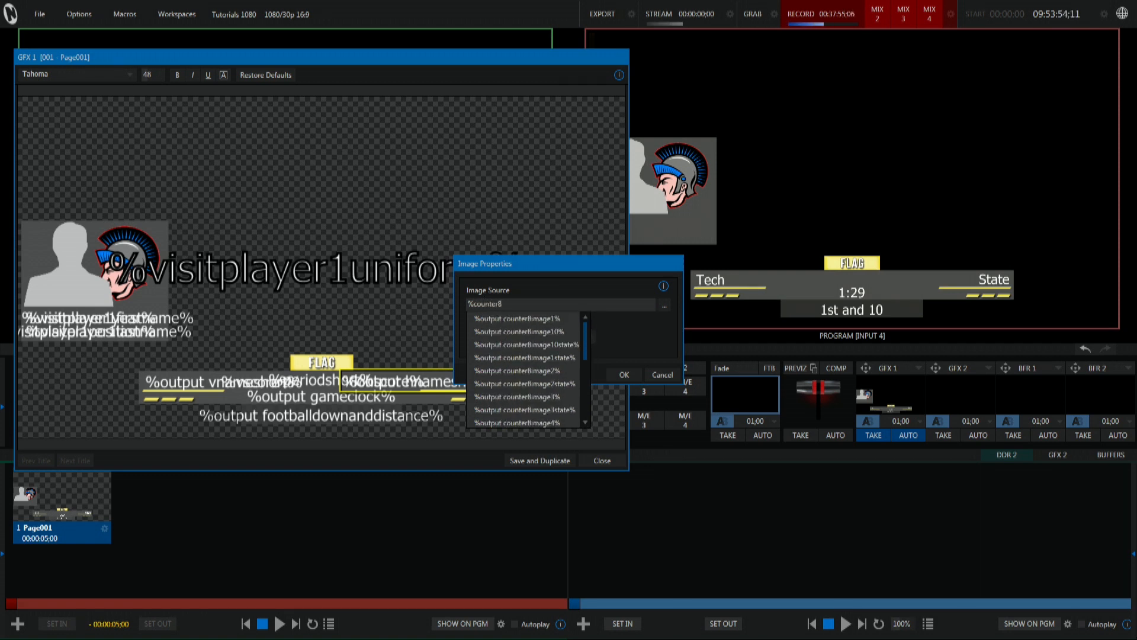
{"action": "left_click", "coordinate": [515, 318]}
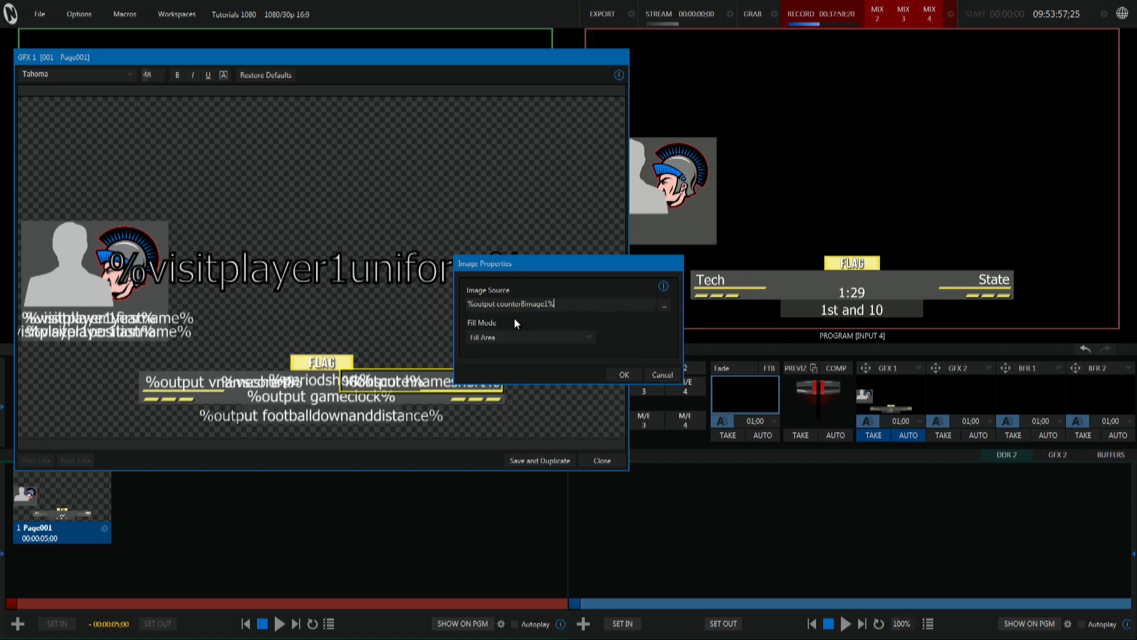
{"action": "left_click", "coordinate": [624, 374]}
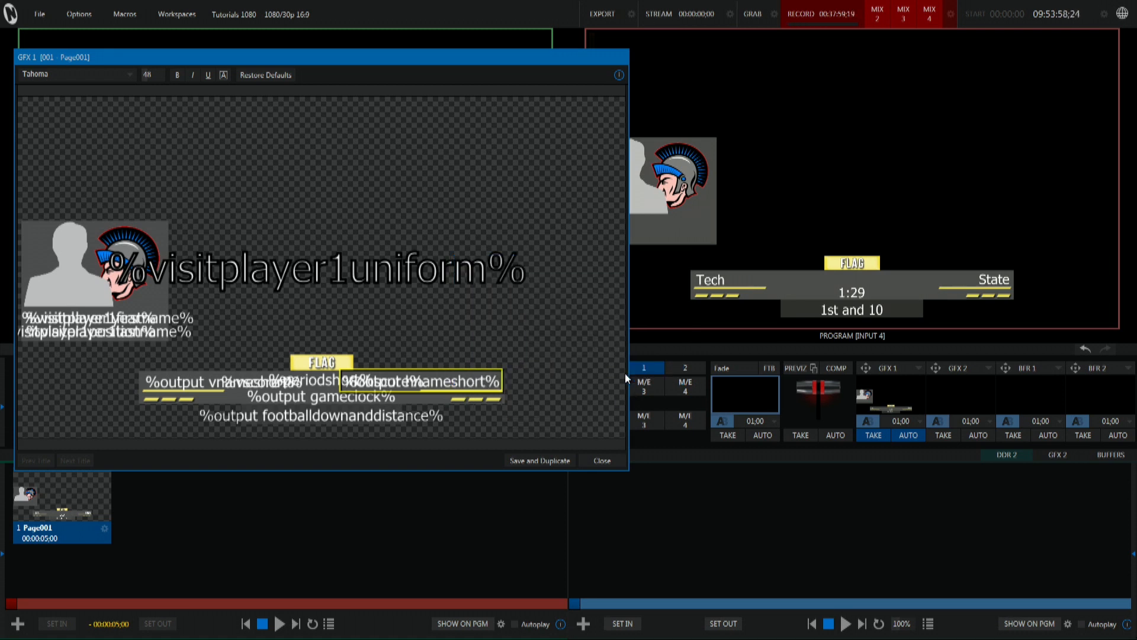
Step: Set the image source of the second visiting timeout marker to %output counter8image2%
{"action": "right_click", "coordinate": [171, 398]}
{"action": "left_click", "coordinate": [200, 451]}
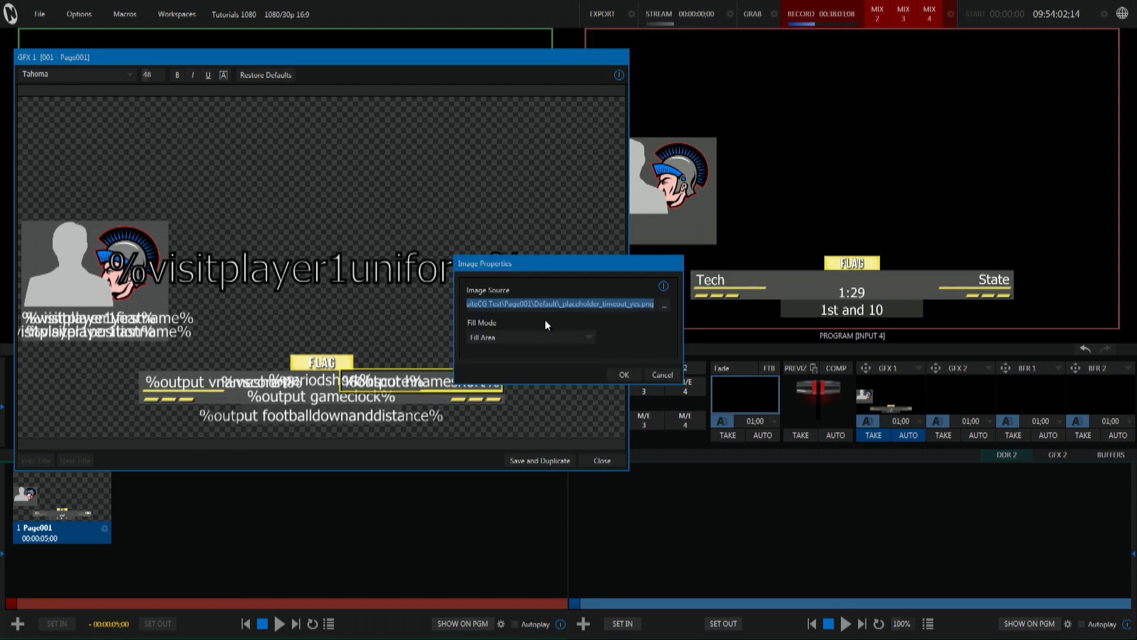
{"action": "type", "text": "%counter8"}
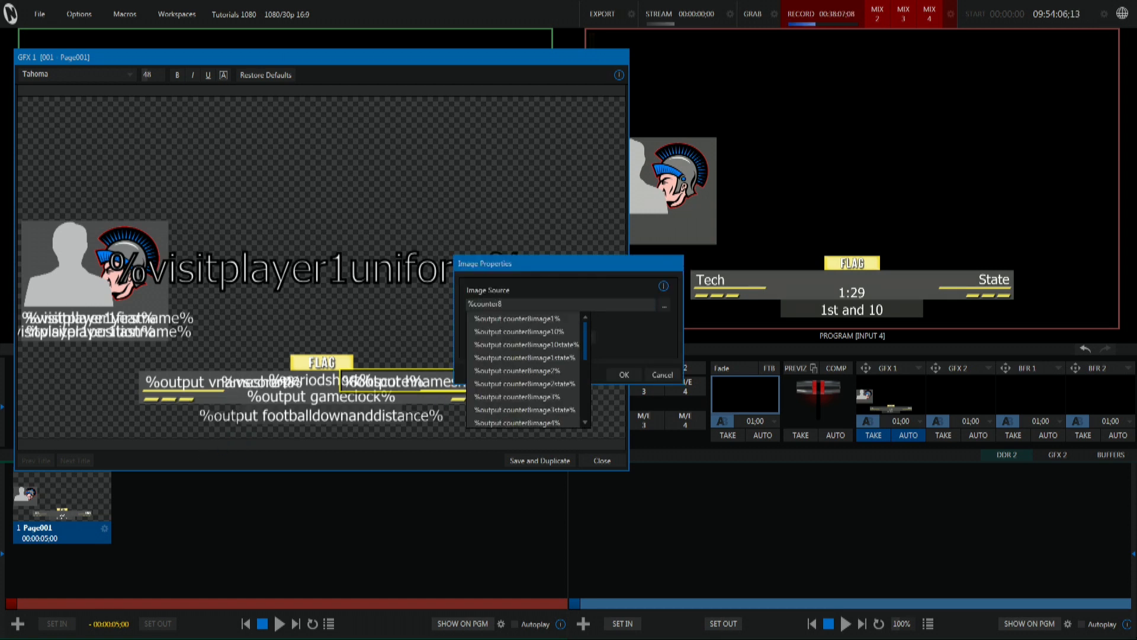
{"action": "left_click", "coordinate": [551, 371]}
{"action": "left_click", "coordinate": [611, 374]}
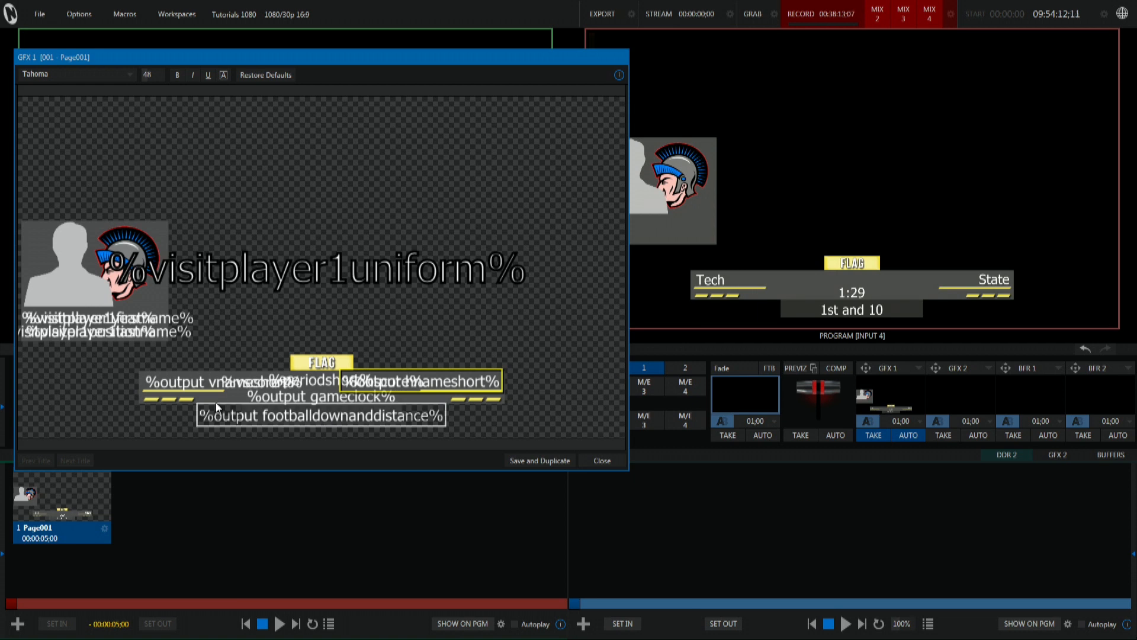
Step: Set the image source of the third visiting timeout marker to %output counter8image3%
{"action": "right_click", "coordinate": [185, 397]}
{"action": "left_click", "coordinate": [217, 449]}
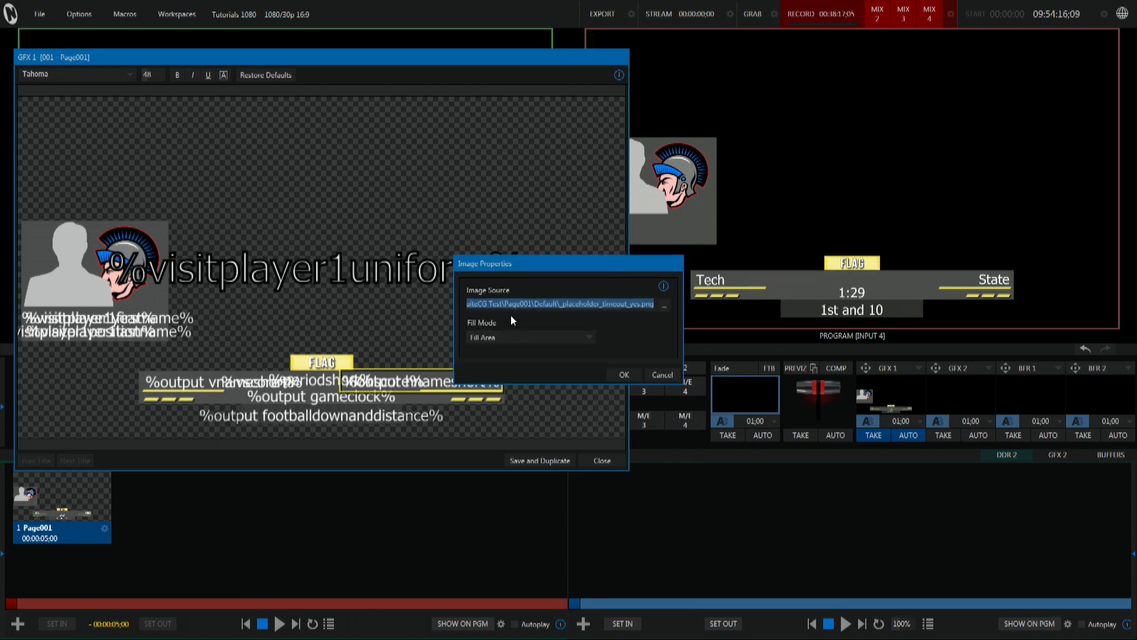
{"action": "type", "text": "%counter8"}
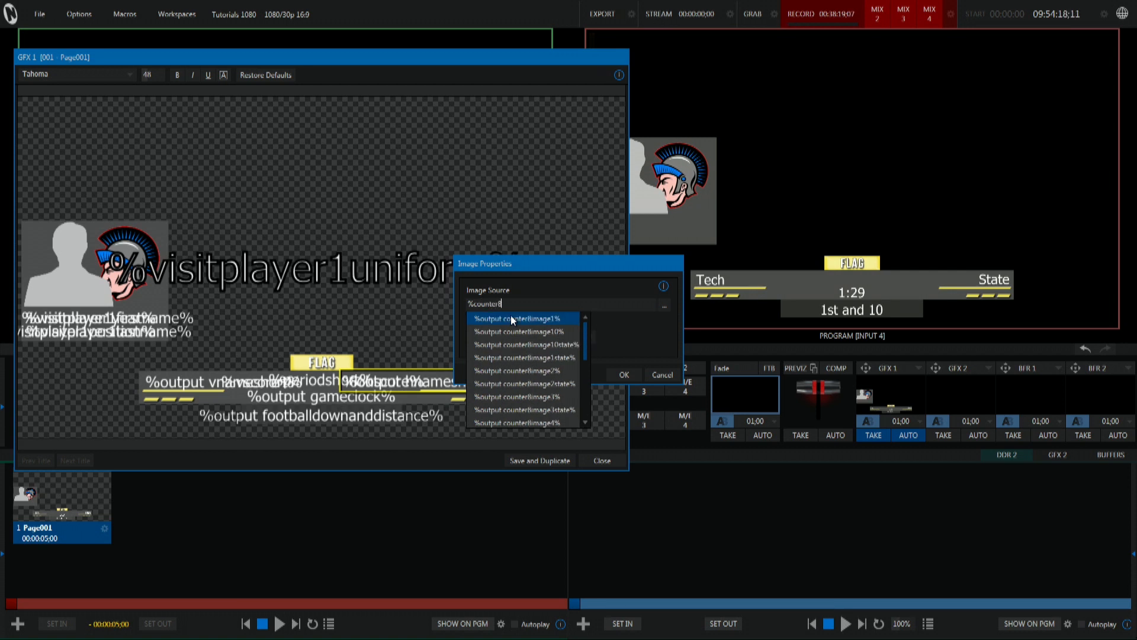
{"action": "left_click", "coordinate": [550, 398]}
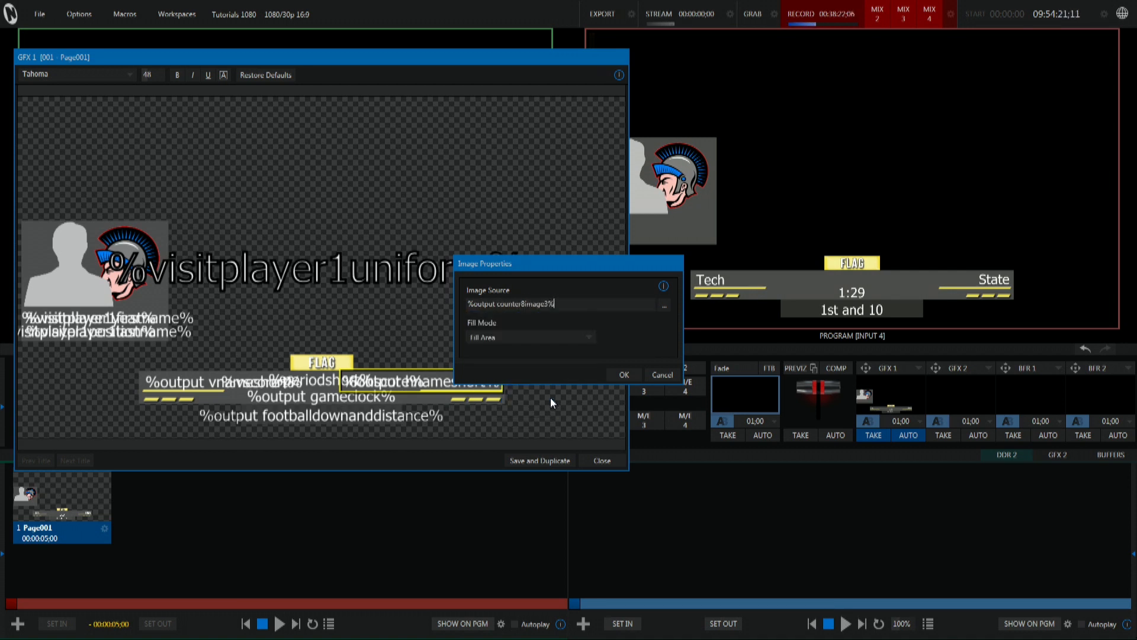
{"action": "left_click", "coordinate": [623, 375]}
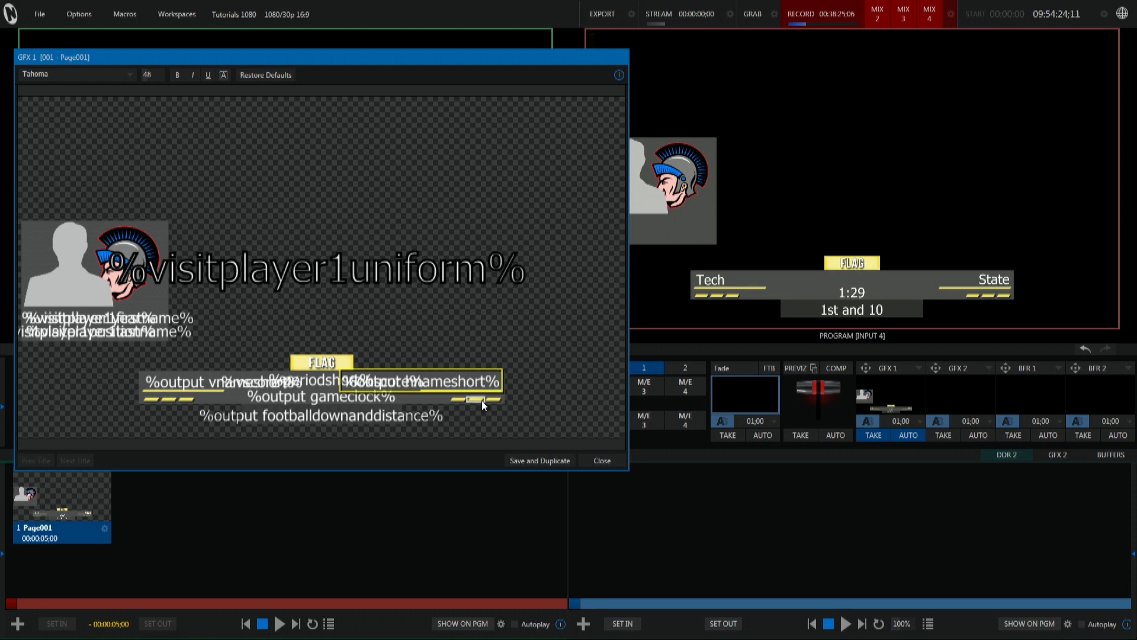
Step: Set the image source of the possession line under the visiting team name to %output toggle1image%
{"action": "double_click", "coordinate": [215, 394]}
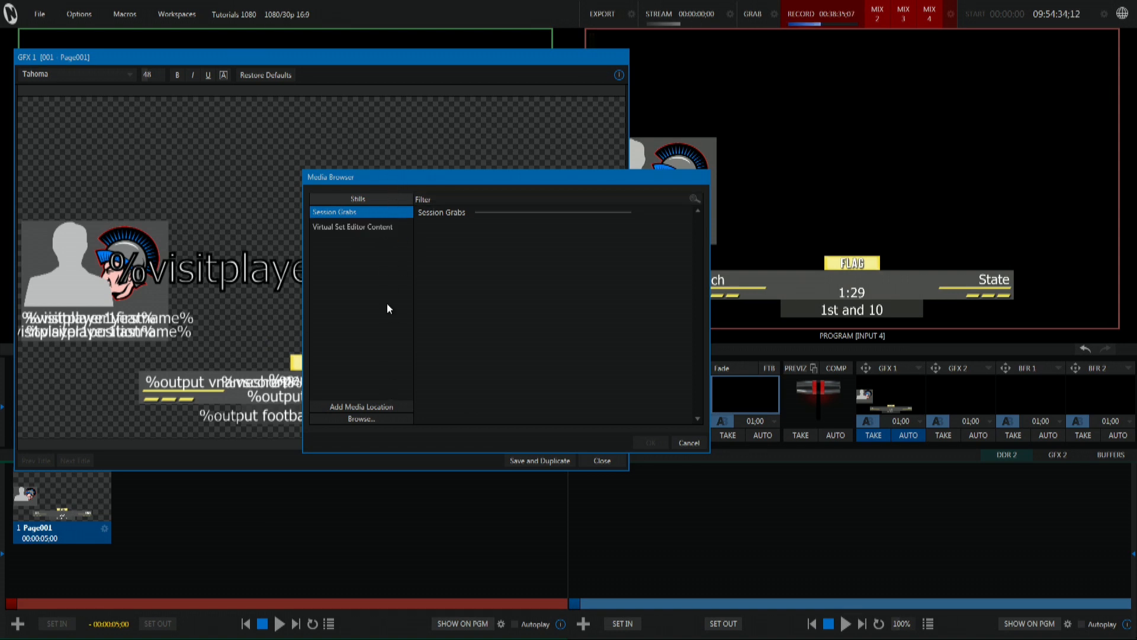
{"action": "left_click", "coordinate": [683, 444]}
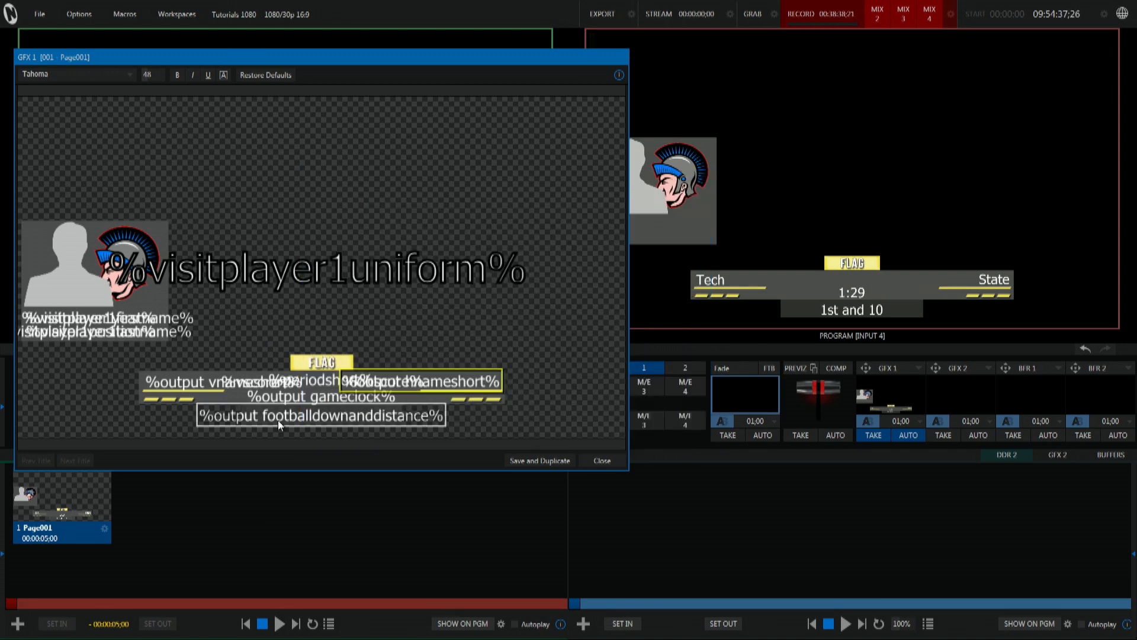
{"action": "right_click", "coordinate": [206, 393]}
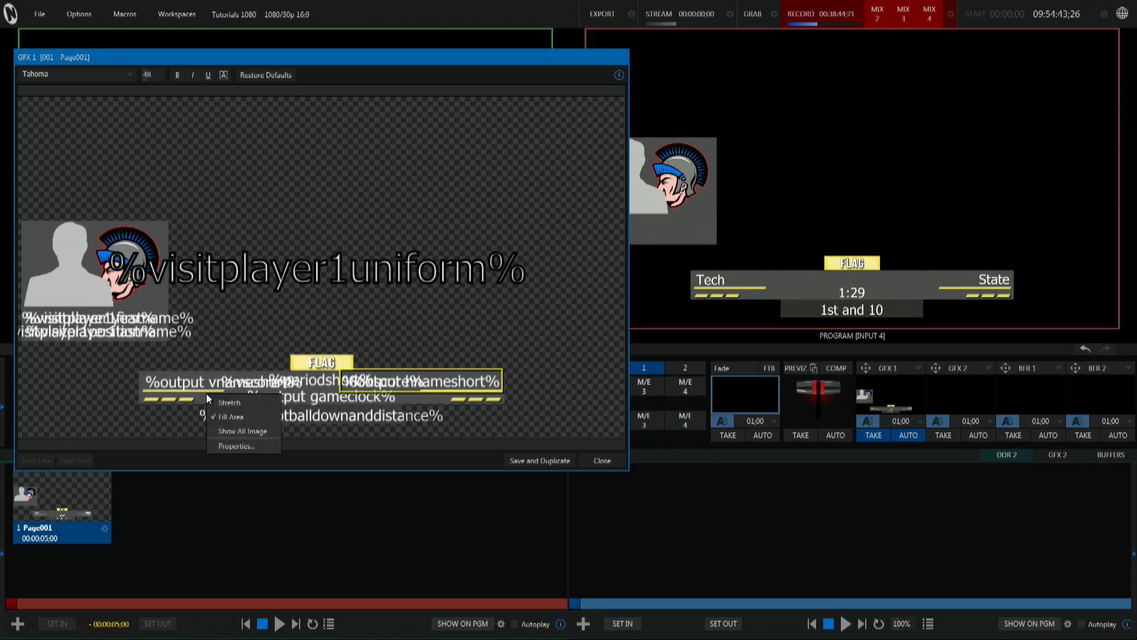
{"action": "left_click", "coordinate": [235, 444]}
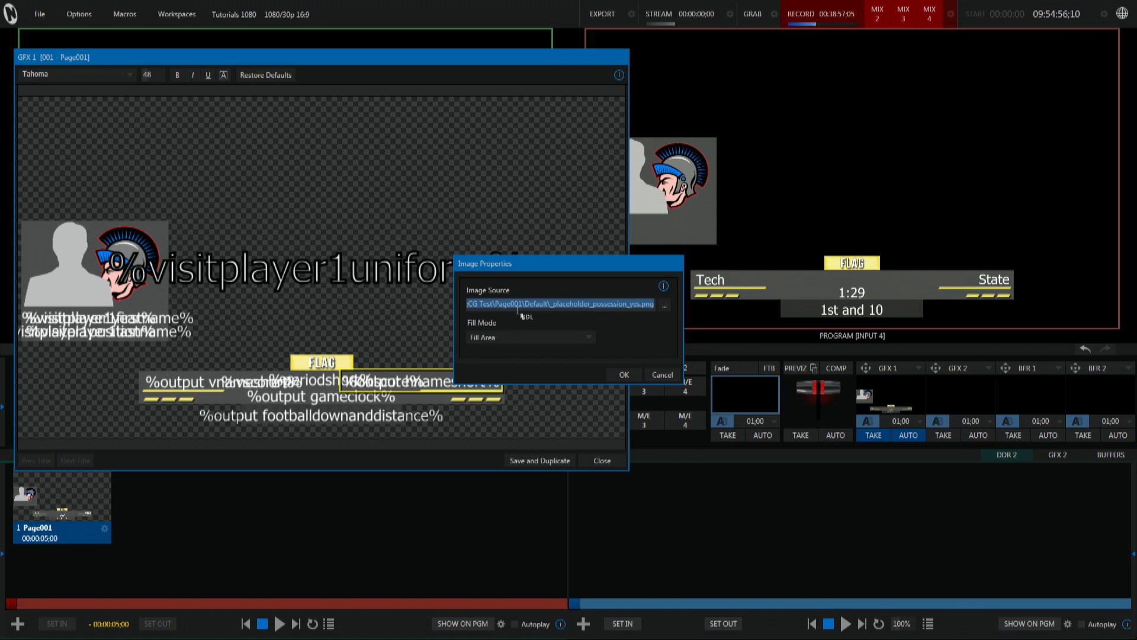
{"action": "type", "text": "%"}
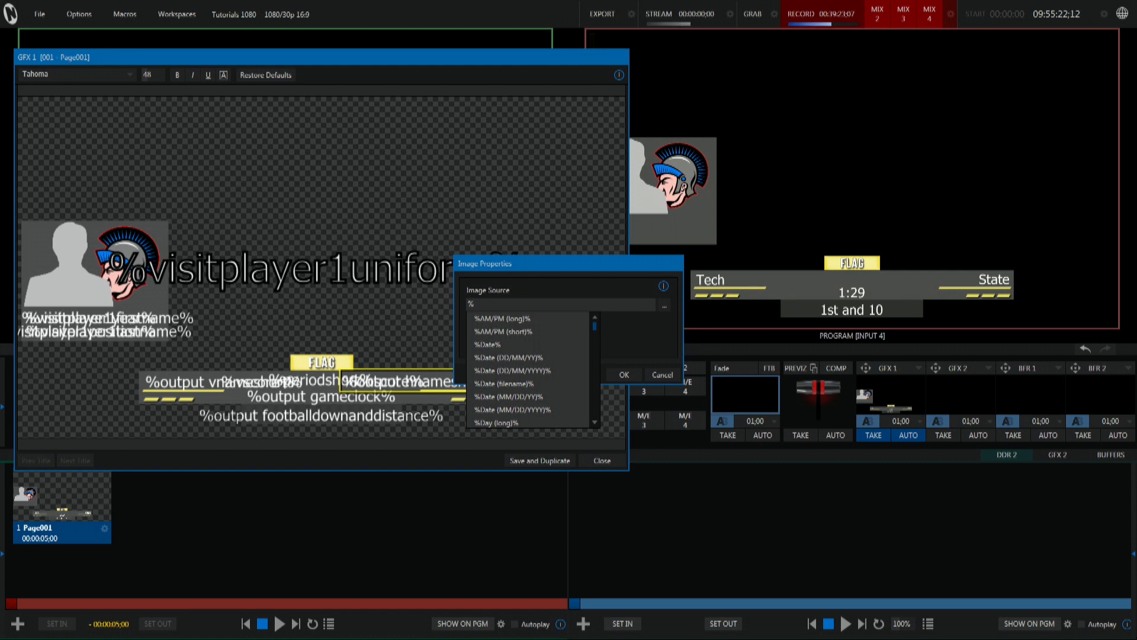
{"action": "type", "text": "toggle"}
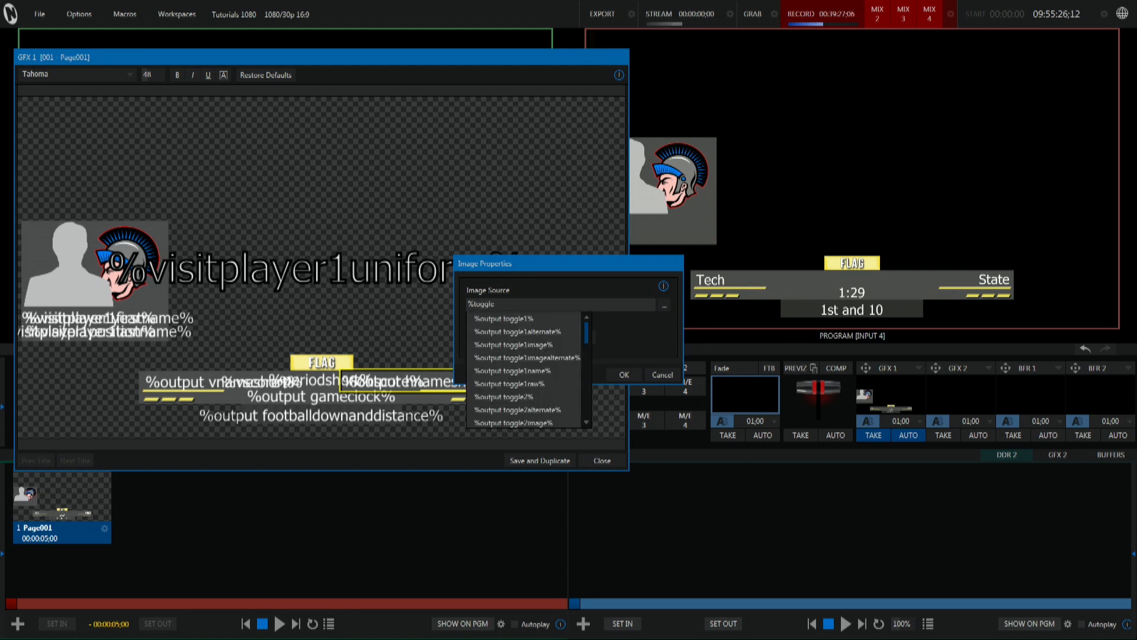
{"action": "left_click", "coordinate": [540, 345]}
{"action": "left_click", "coordinate": [622, 374]}
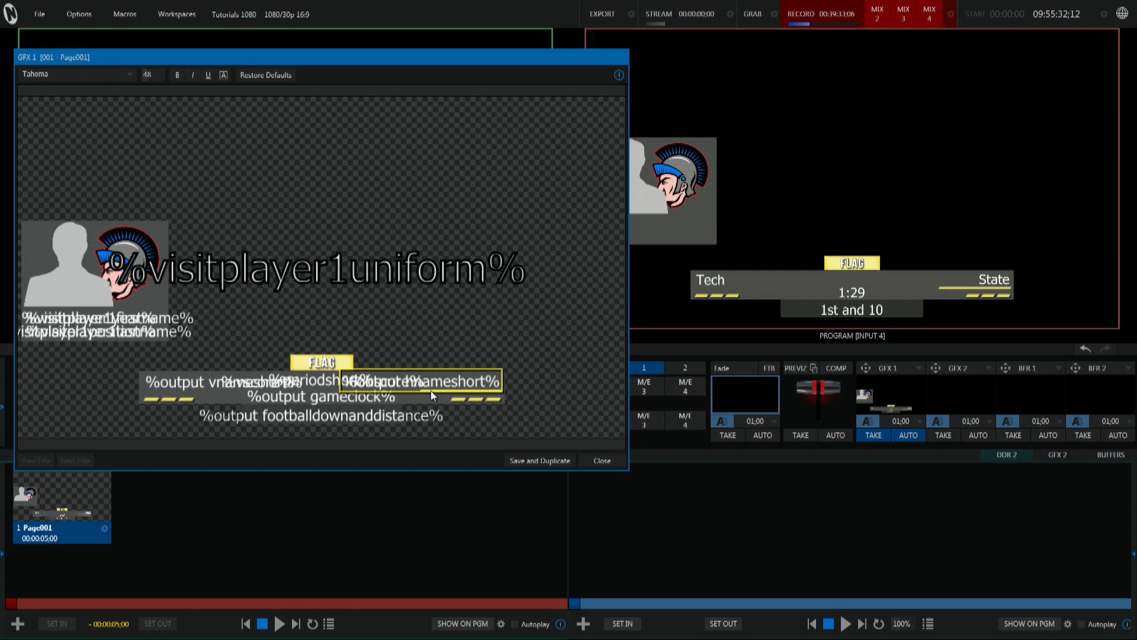
Step: Set the image source of the possession line under the home team name to %output toggle1imagealternate%
{"action": "left_click", "coordinate": [388, 277]}
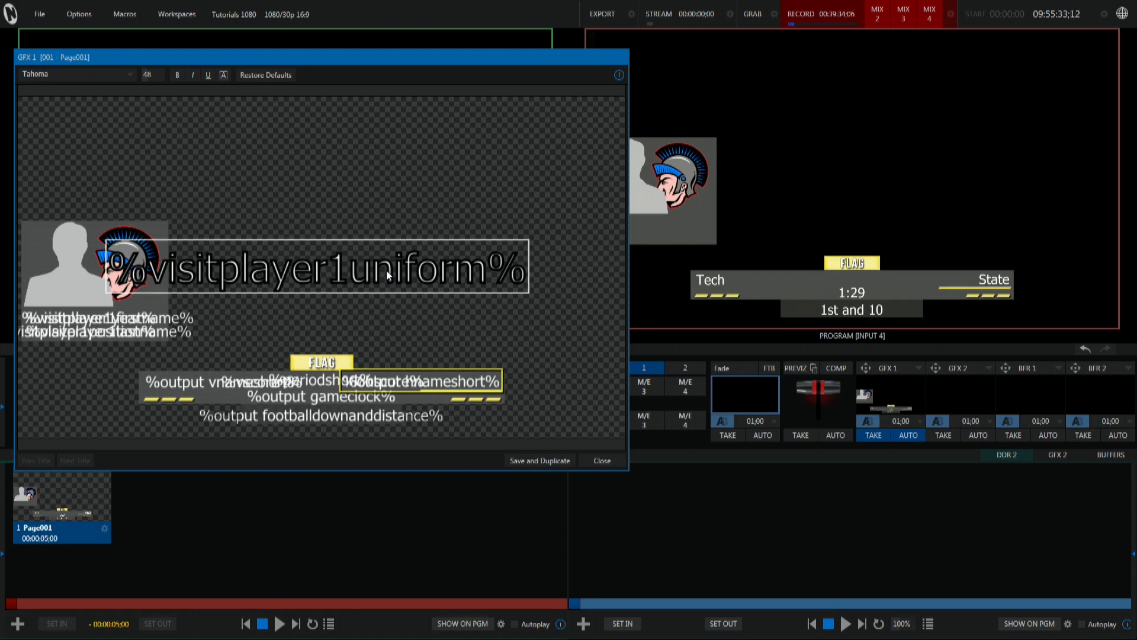
{"action": "double_click", "coordinate": [436, 393]}
{"action": "left_click", "coordinate": [658, 443]}
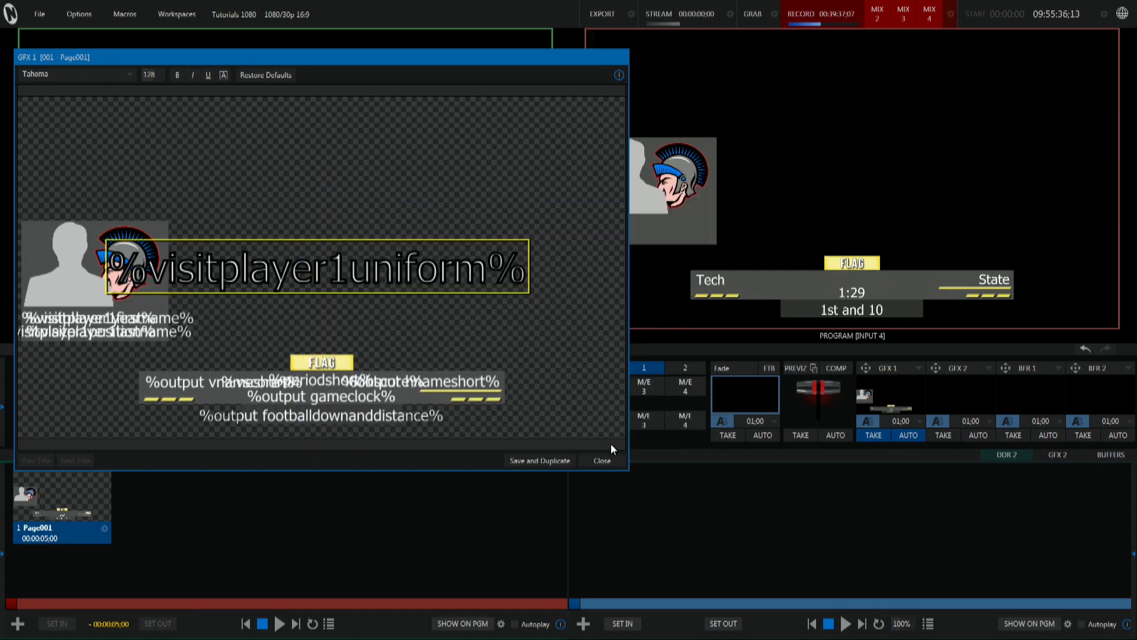
{"action": "right_click", "coordinate": [435, 394]}
{"action": "left_click", "coordinate": [466, 446]}
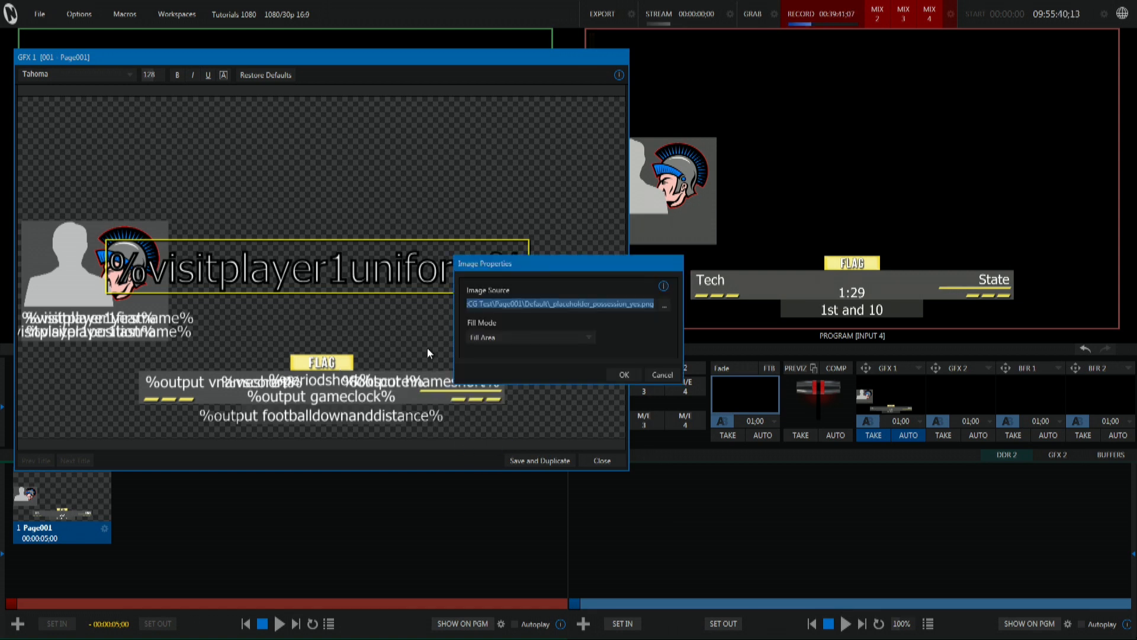
{"action": "type", "text": "%tgoggle1"}
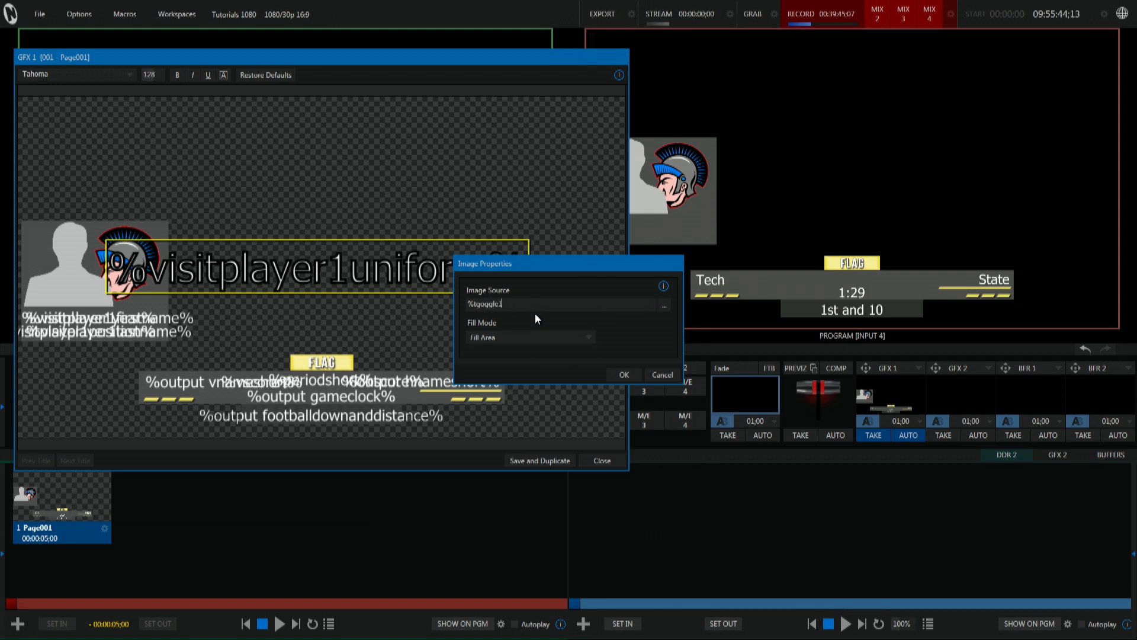
{"action": "key", "text": "BackSpace"}
{"action": "key", "text": "BackSpace"}
{"action": "key", "text": "BackSpace"}
{"action": "key", "text": "BackSpace"}
{"action": "key", "text": "BackSpace"}
{"action": "key", "text": "BackSpace"}
{"action": "key", "text": "BackSpace"}
{"action": "key", "text": "BackSpace"}
{"action": "type", "text": "toggle"}
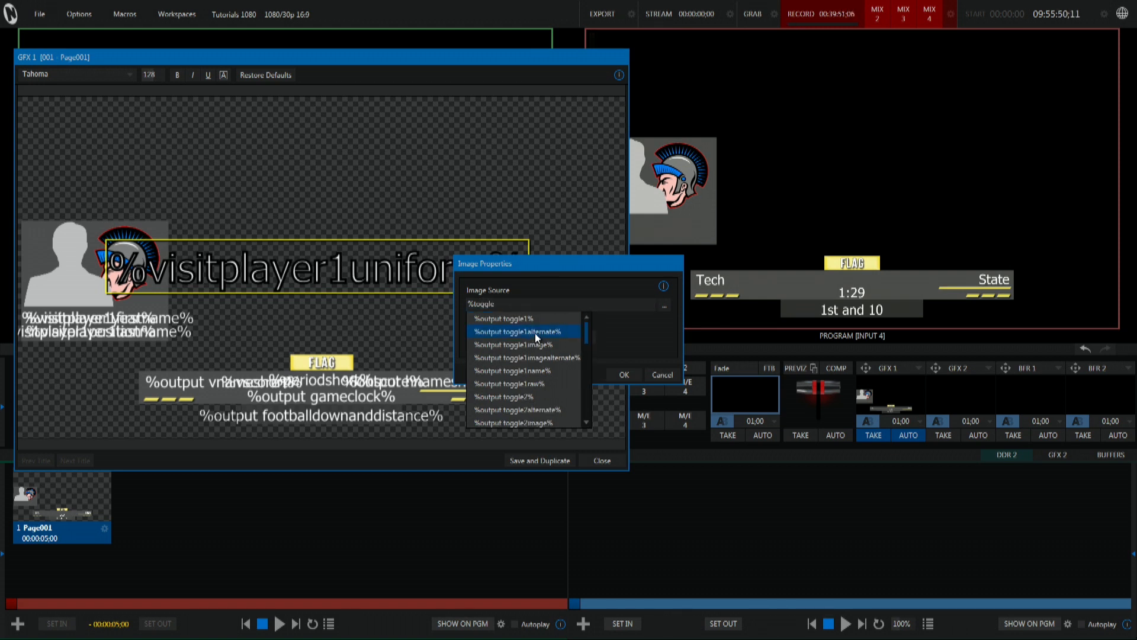
{"action": "left_click", "coordinate": [534, 358]}
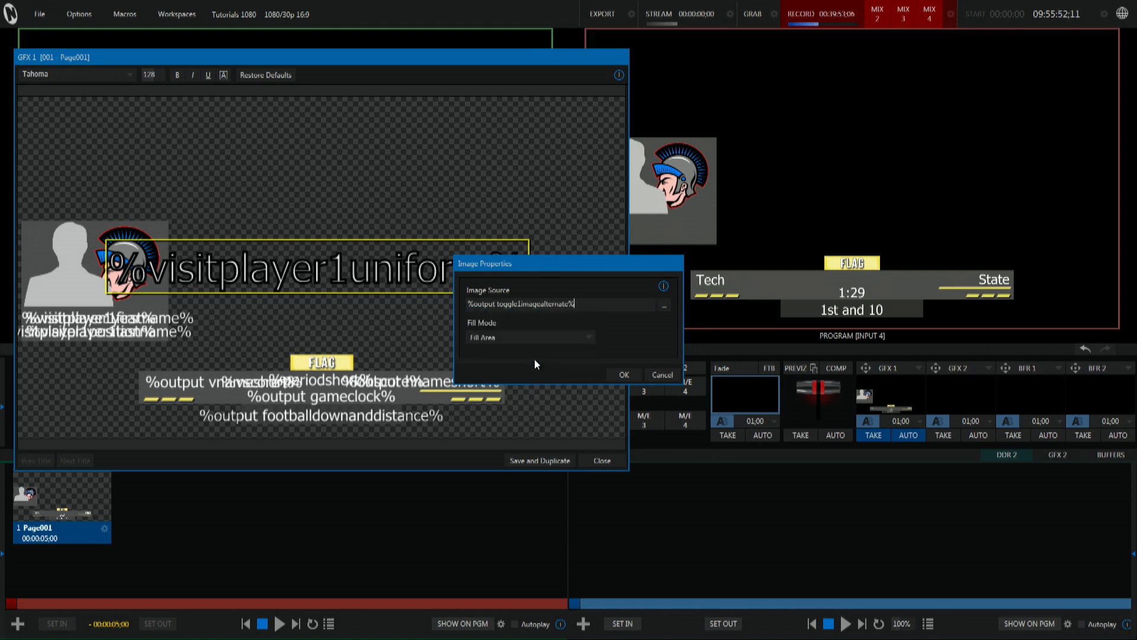
{"action": "left_click", "coordinate": [617, 372]}
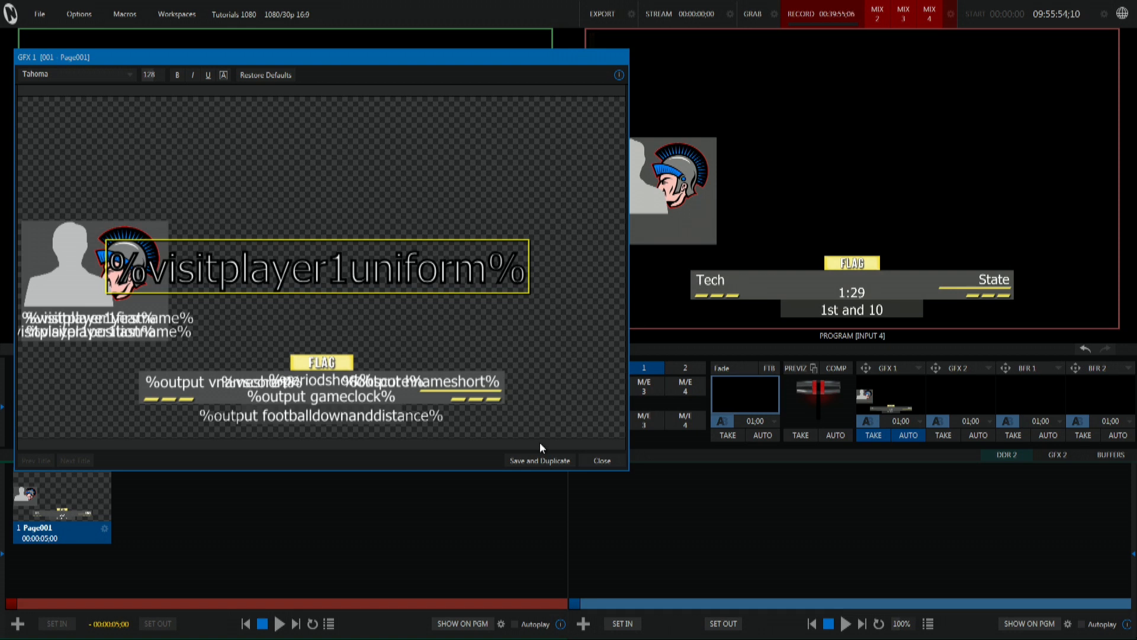
Step: Set the FLAG image's source to %output toggle2image% and close the title editor
{"action": "right_click", "coordinate": [330, 362]}
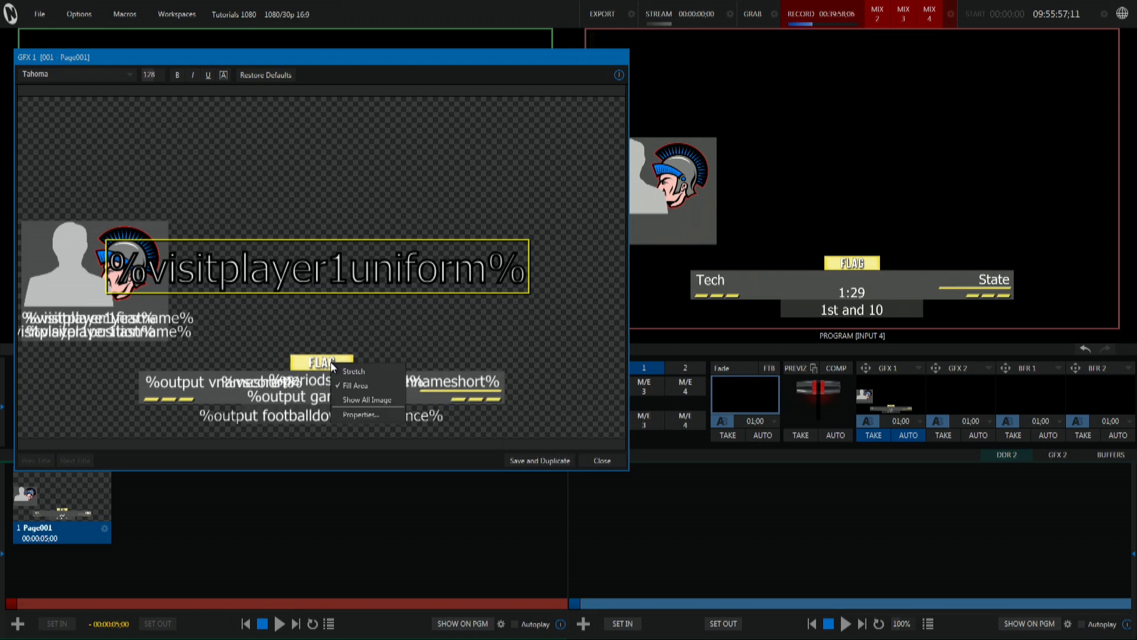
{"action": "left_click", "coordinate": [353, 412]}
{"action": "type", "text": "tog"}
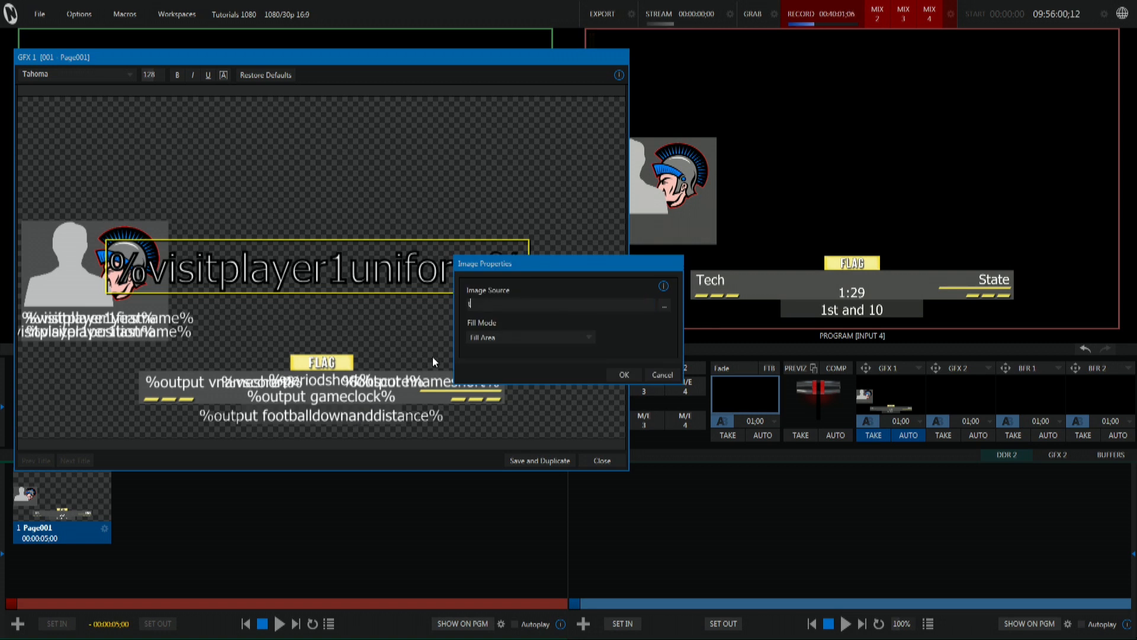
{"action": "key", "text": "BackSpace"}
{"action": "key", "text": "BackSpace"}
{"action": "key", "text": "BackSpace"}
{"action": "type", "text": "%toggle2"}
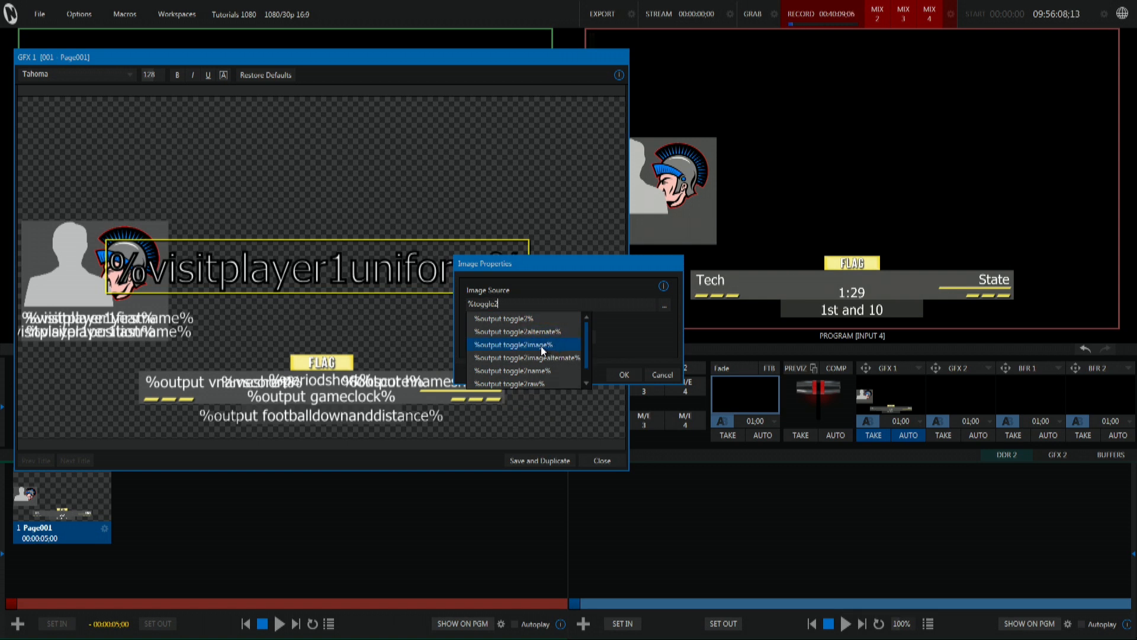
{"action": "left_click", "coordinate": [540, 346]}
{"action": "left_click", "coordinate": [622, 374]}
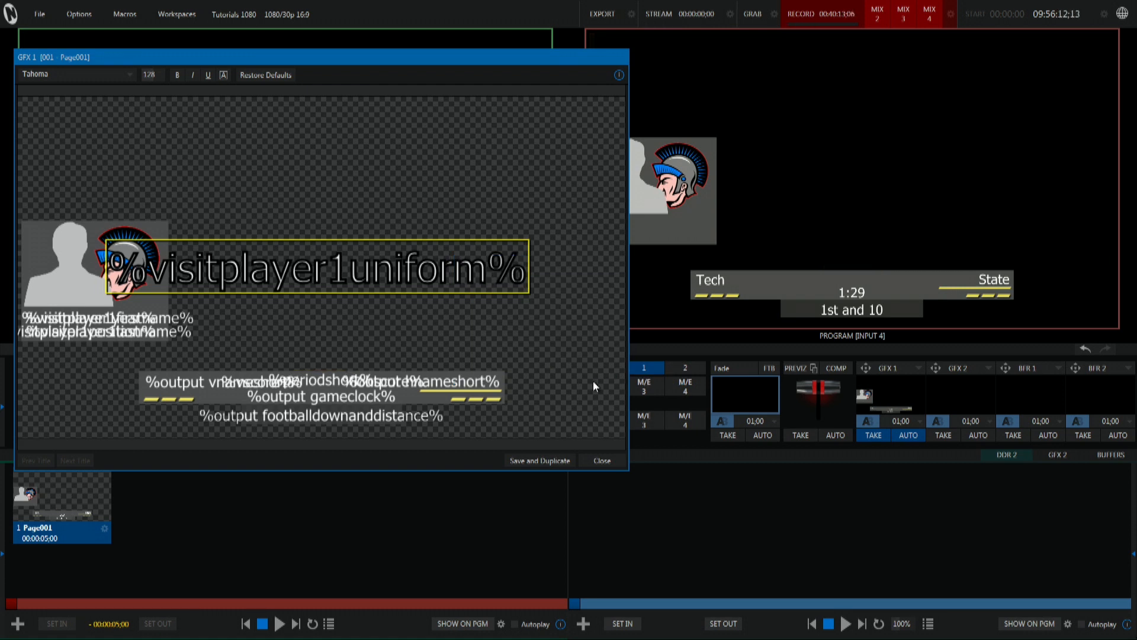
{"action": "left_click", "coordinate": [608, 461]}
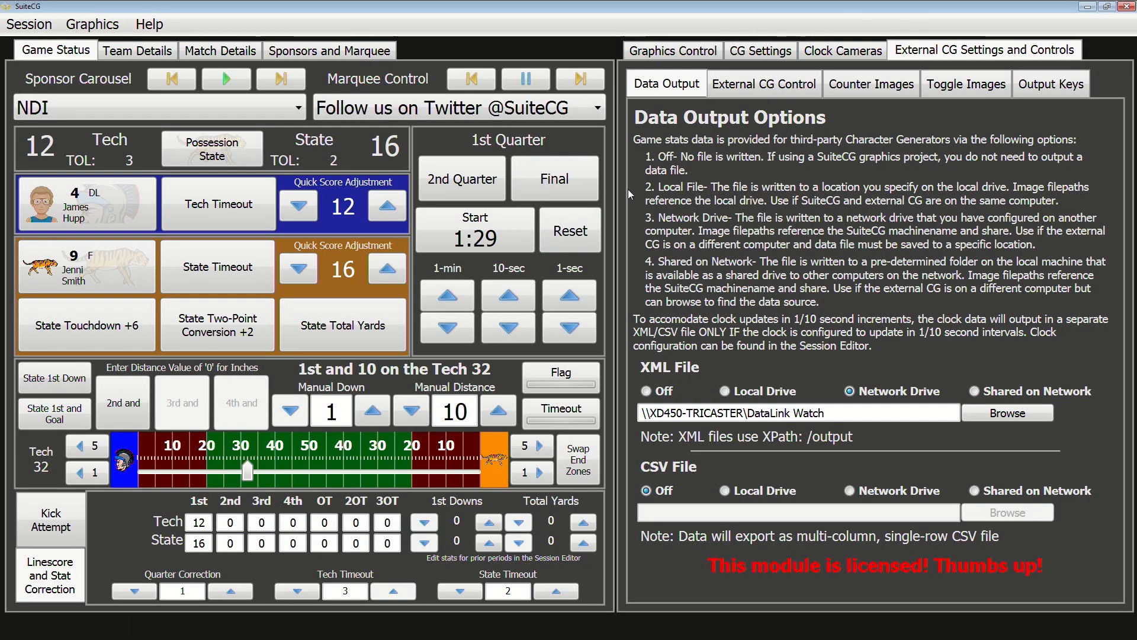
Step: Switch to SuiteCG, turn on the flag, and lower Tech's timeout count
{"action": "left_click", "coordinate": [576, 377]}
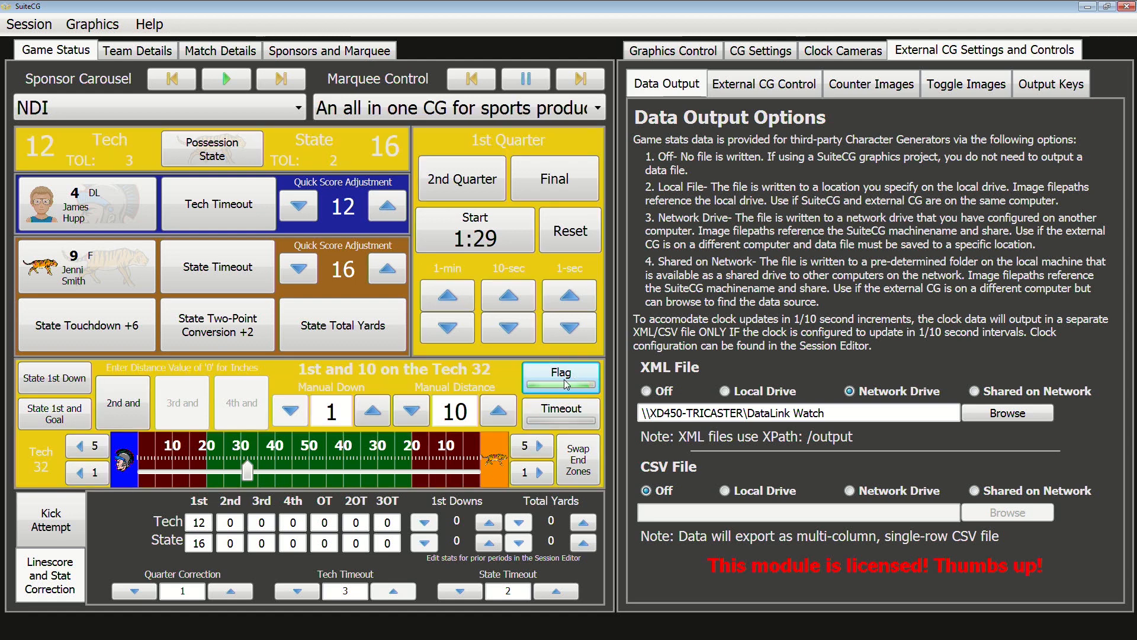
{"action": "double_click", "coordinate": [298, 591]}
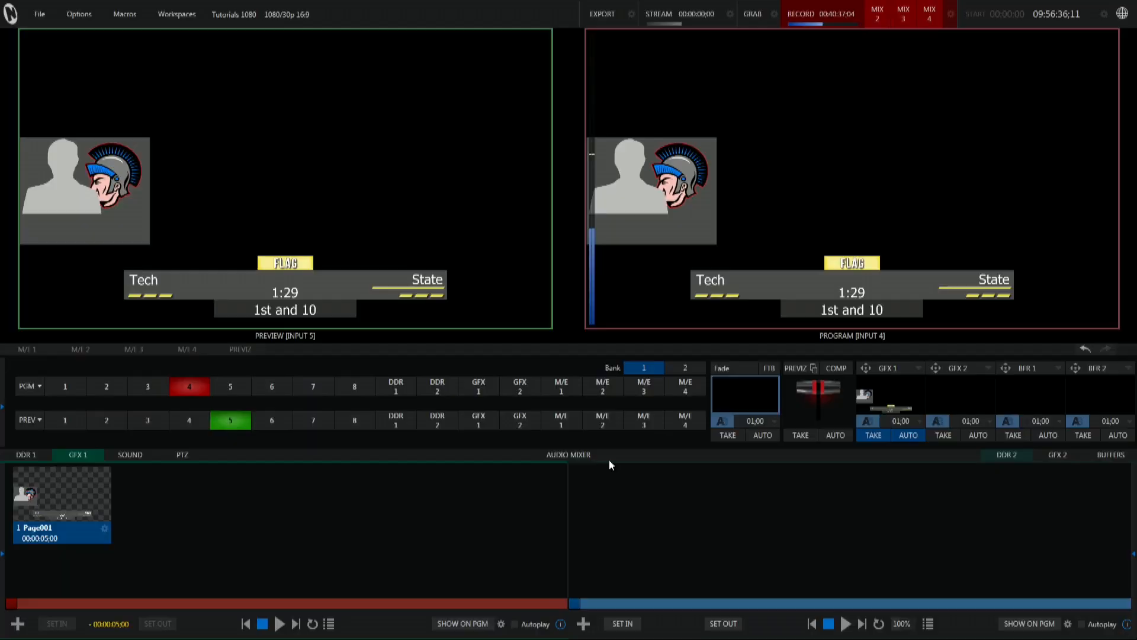